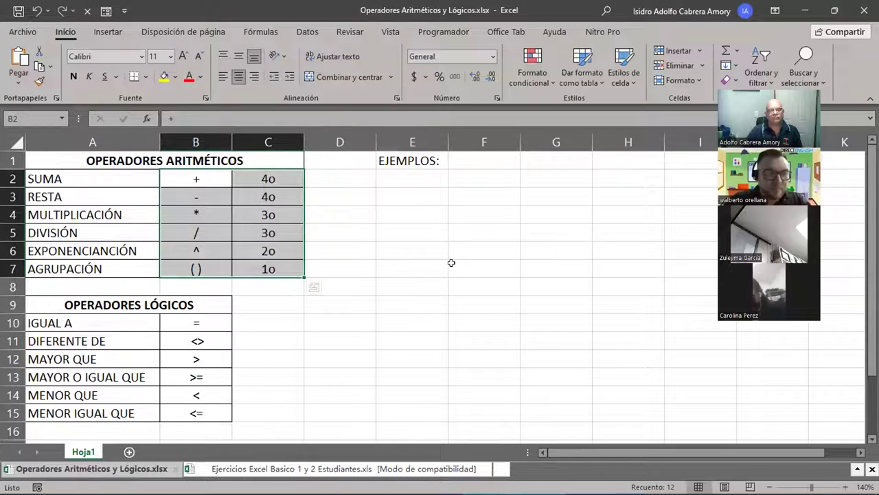
- Review the symbols in the OPERADORES ARITMÉTICOS table, from SUMA through AGRUPACIÓN
{"action": "left_click", "coordinate": [192, 175]}
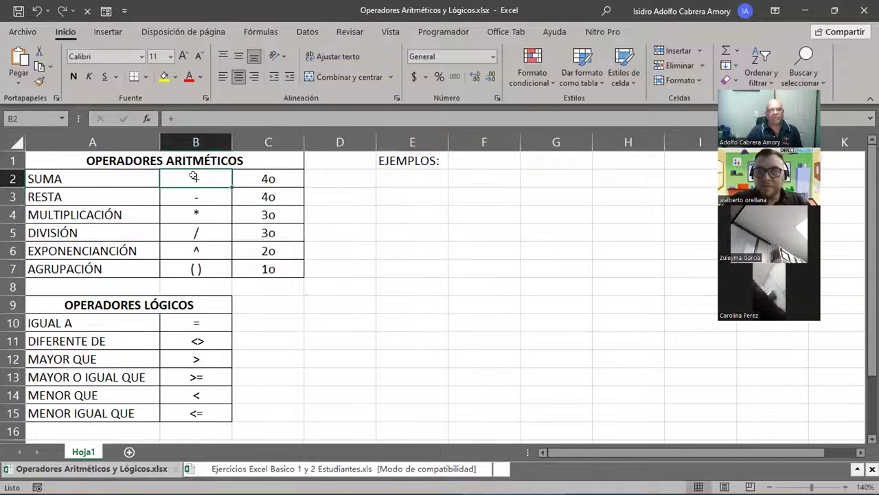
{"action": "left_click", "coordinate": [206, 211]}
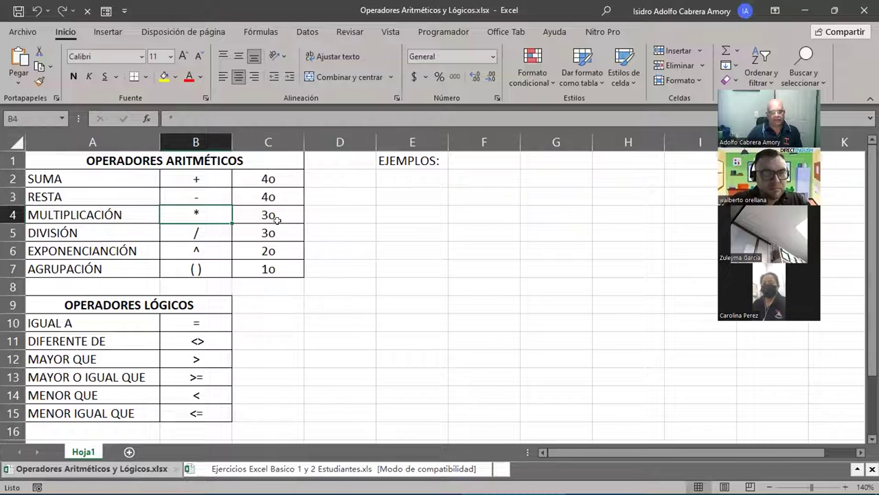
{"action": "left_click", "coordinate": [192, 228]}
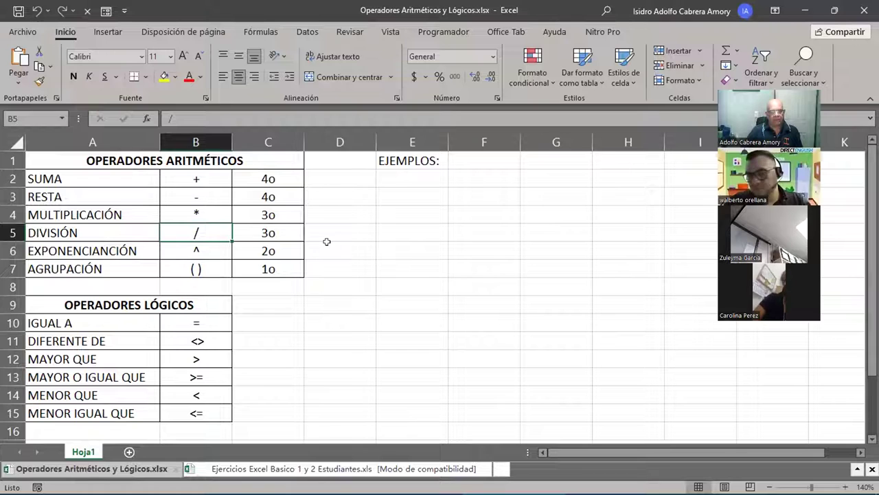
{"action": "left_click", "coordinate": [195, 252]}
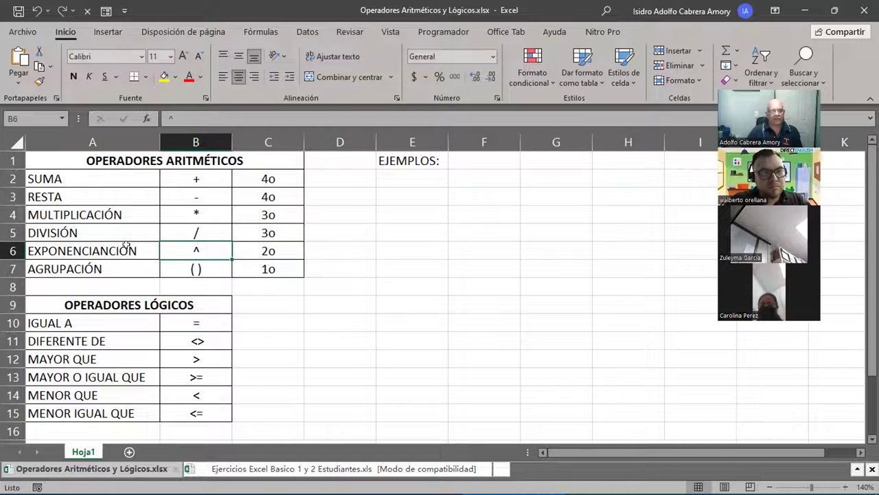
{"action": "left_click_drag", "start_coordinate": [90, 248], "coordinate": [204, 252]}
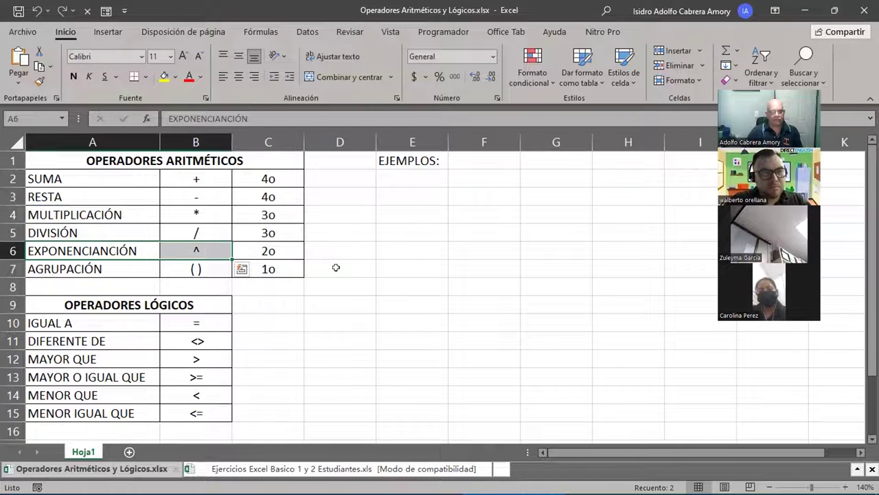
{"action": "left_click_drag", "start_coordinate": [89, 267], "coordinate": [196, 269]}
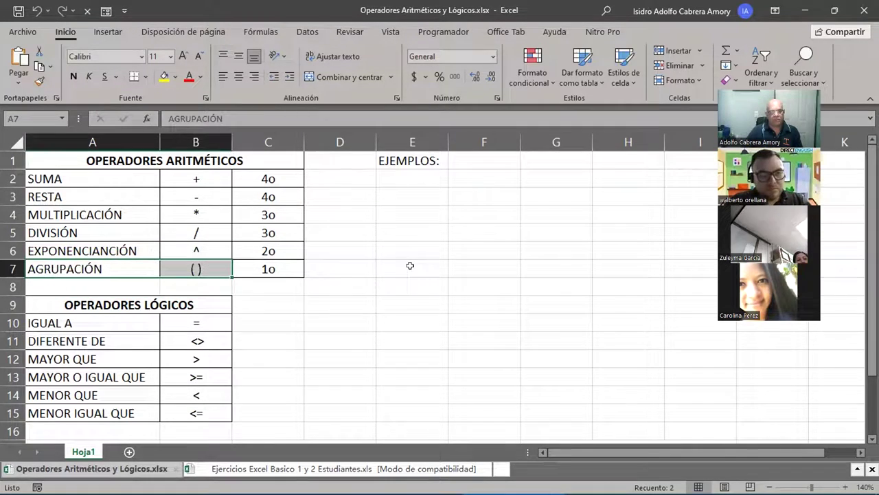
{"action": "left_click_drag", "start_coordinate": [131, 267], "coordinate": [211, 270]}
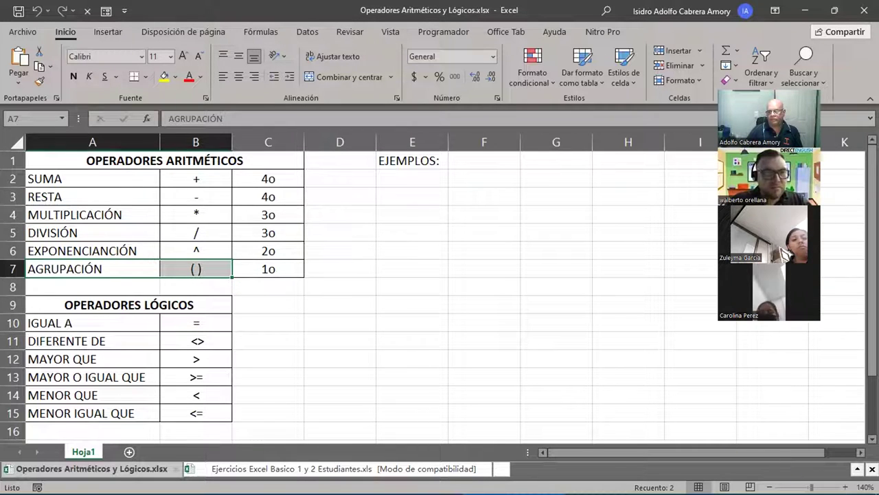
- Examine each comparison symbol in the OPERADORES LÓGICOS table, from IGUAL A through MENOR IGUAL QUE
{"action": "left_click", "coordinate": [845, 486]}
{"action": "left_click", "coordinate": [845, 486]}
{"action": "left_click", "coordinate": [845, 487]}
{"action": "scroll", "coordinate": [540, 398], "scroll_direction": "down", "scroll_amount": 4}
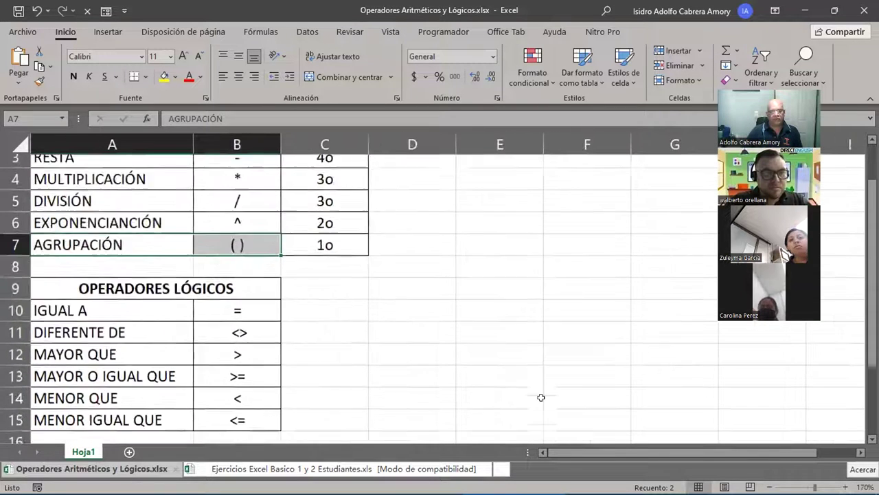
{"action": "scroll", "coordinate": [540, 399], "scroll_direction": "up", "scroll_amount": 3}
{"action": "left_click", "coordinate": [241, 269]}
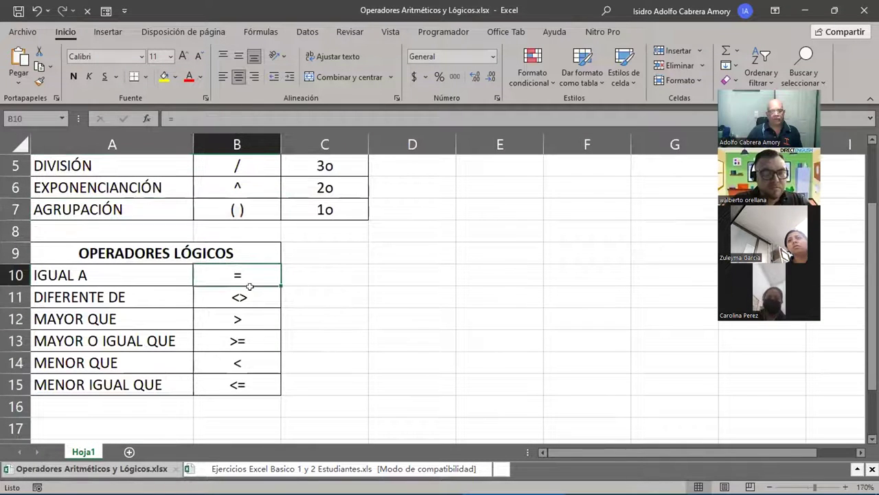
{"action": "left_click", "coordinate": [248, 293]}
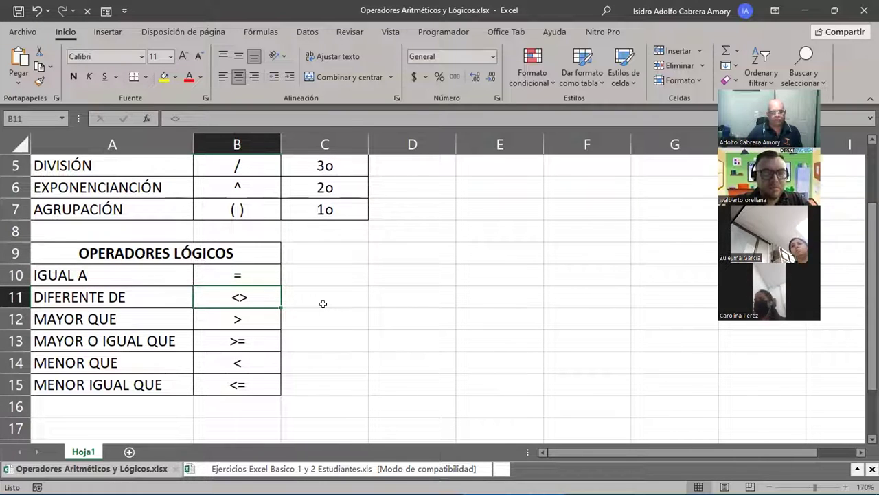
{"action": "left_click", "coordinate": [230, 312]}
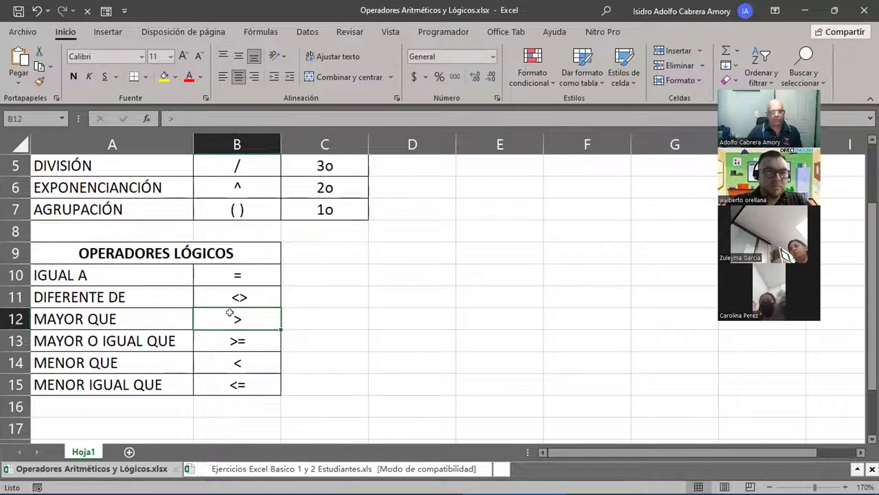
{"action": "left_click", "coordinate": [233, 342]}
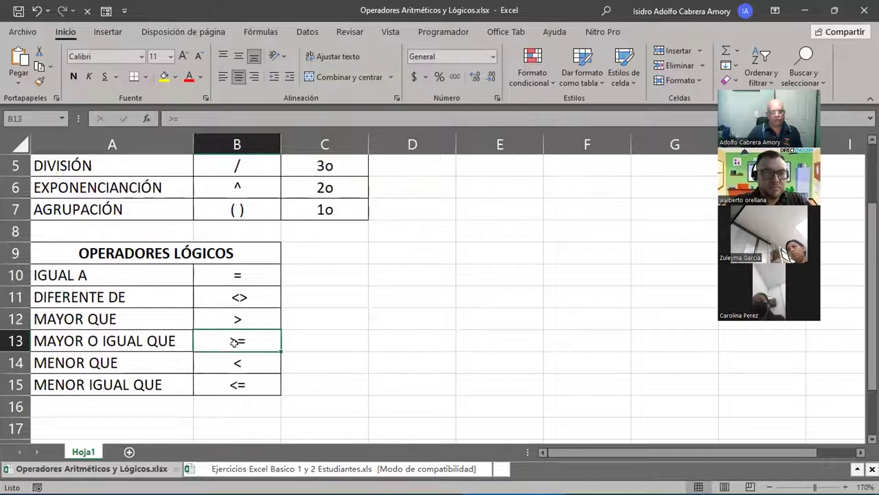
{"action": "left_click", "coordinate": [255, 360]}
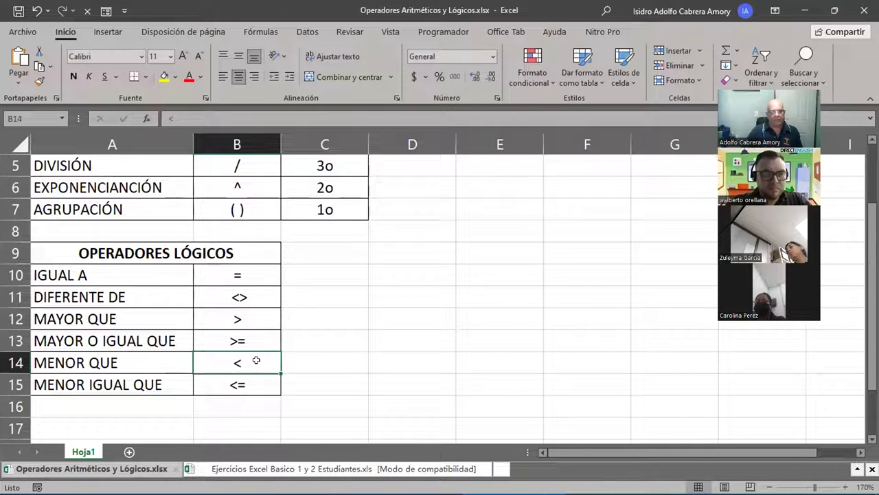
{"action": "left_click", "coordinate": [242, 381]}
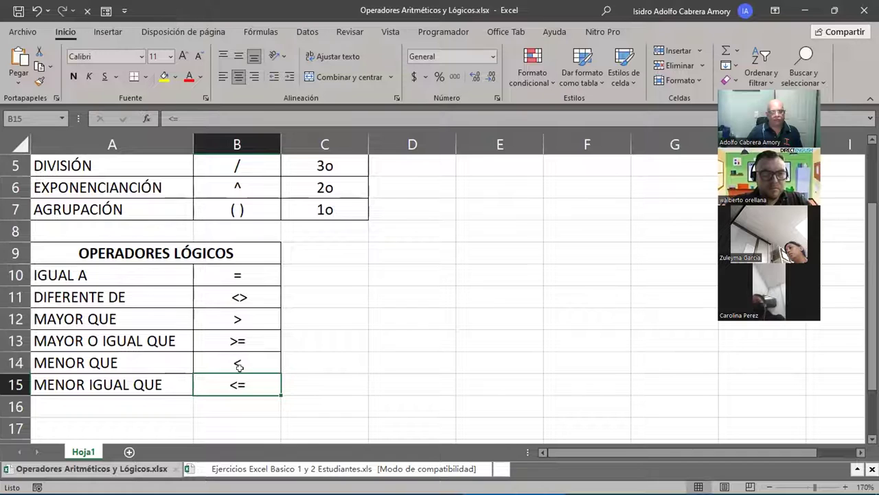
{"action": "left_click", "coordinate": [245, 341]}
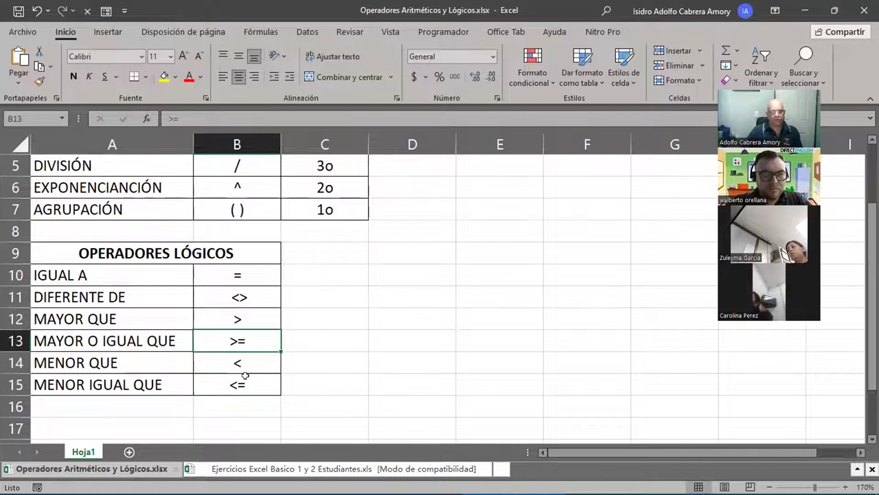
{"action": "left_click", "coordinate": [251, 377]}
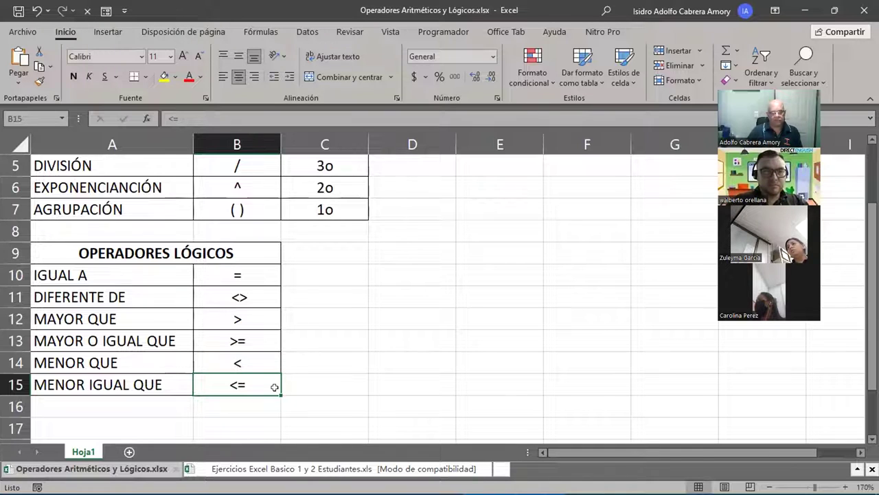
{"action": "left_click_drag", "start_coordinate": [140, 246], "coordinate": [153, 377]}
- Examine the precedence order of the arithmetic operators, from grouping through exponentiation, multiplication and division, to addition and subtraction
{"action": "scroll", "coordinate": [316, 324], "scroll_direction": "up", "scroll_amount": 2}
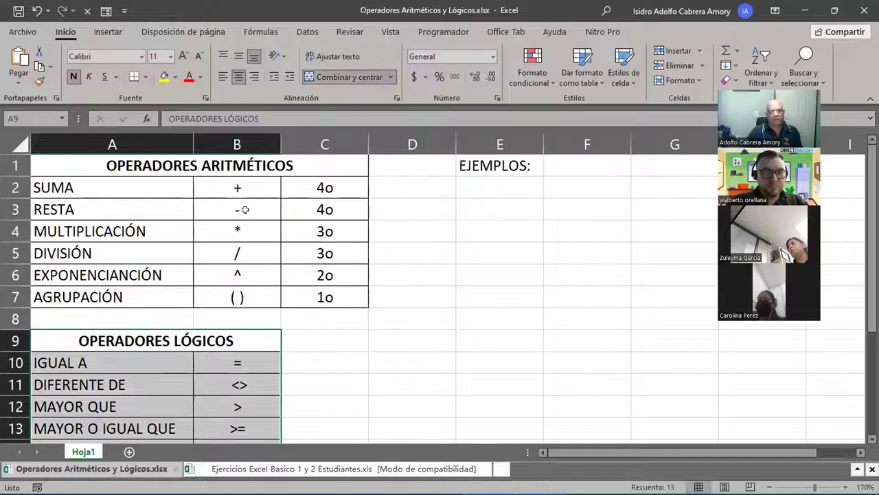
{"action": "left_click_drag", "start_coordinate": [128, 182], "coordinate": [339, 297]}
{"action": "left_click", "coordinate": [337, 296]}
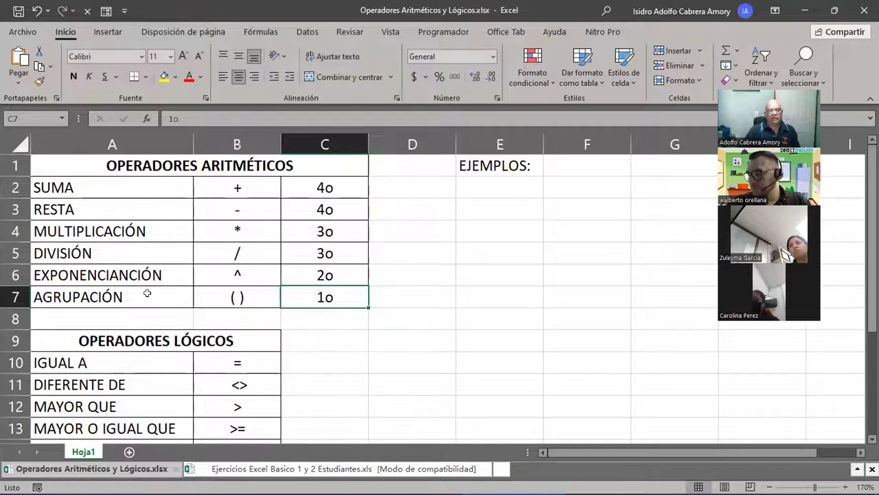
{"action": "mouse_move", "coordinate": [147, 293]}
{"action": "left_mouse_down"}
{"action": "mouse_move", "coordinate": [224, 298]}
{"action": "mouse_move", "coordinate": [314, 287]}
{"action": "left_mouse_up"}
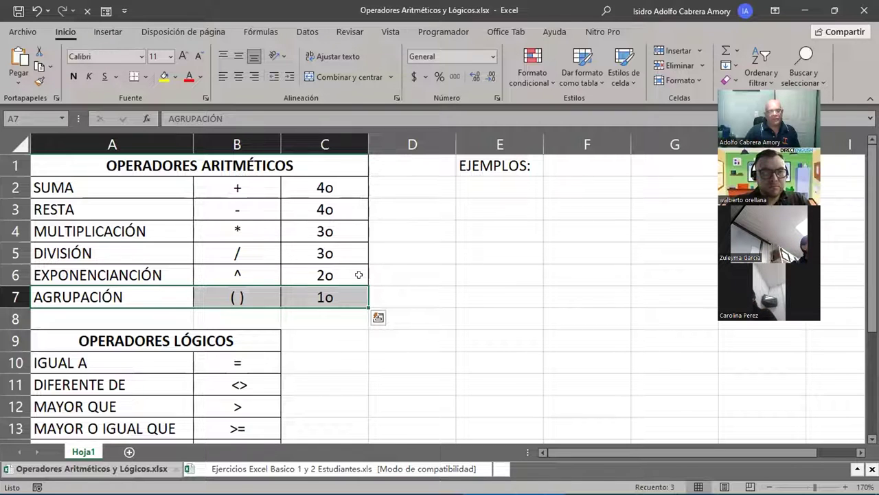
{"action": "key", "text": "Escape"}
{"action": "left_click_drag", "start_coordinate": [148, 268], "coordinate": [316, 269]}
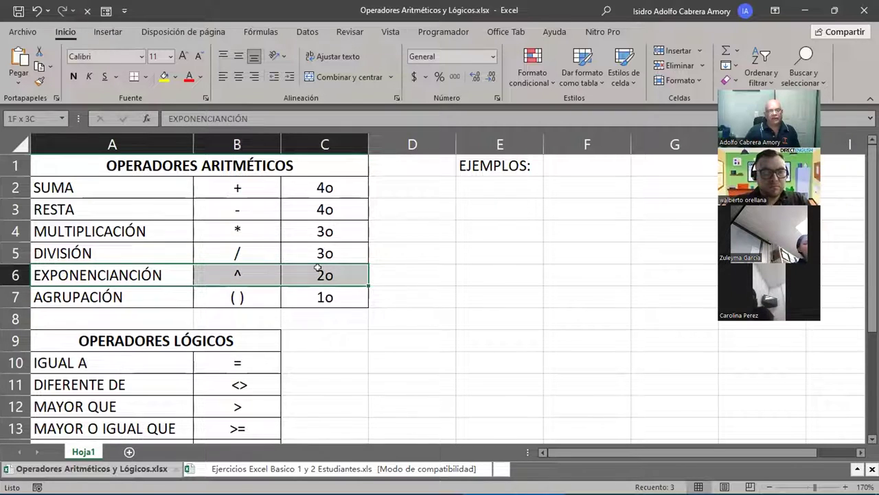
{"action": "key", "text": "ctrl+v"}
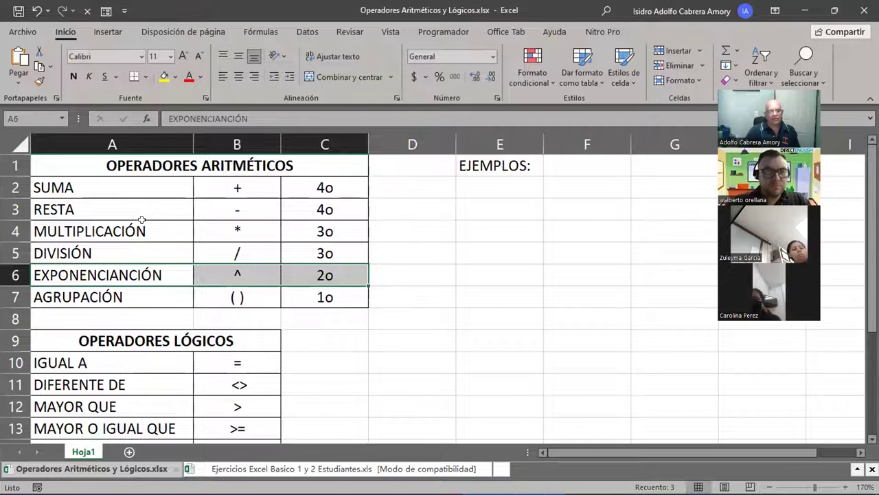
{"action": "left_click", "coordinate": [137, 231]}
{"action": "left_click_drag", "start_coordinate": [137, 231], "coordinate": [355, 255]}
{"action": "key", "text": "ctrl+v"}
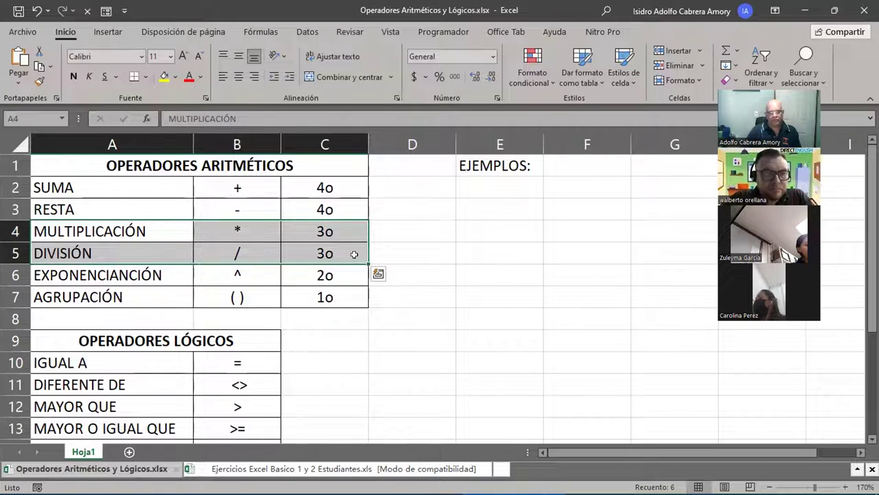
{"action": "left_click_drag", "start_coordinate": [137, 190], "coordinate": [316, 203]}
{"action": "key", "text": "ctrl+v"}
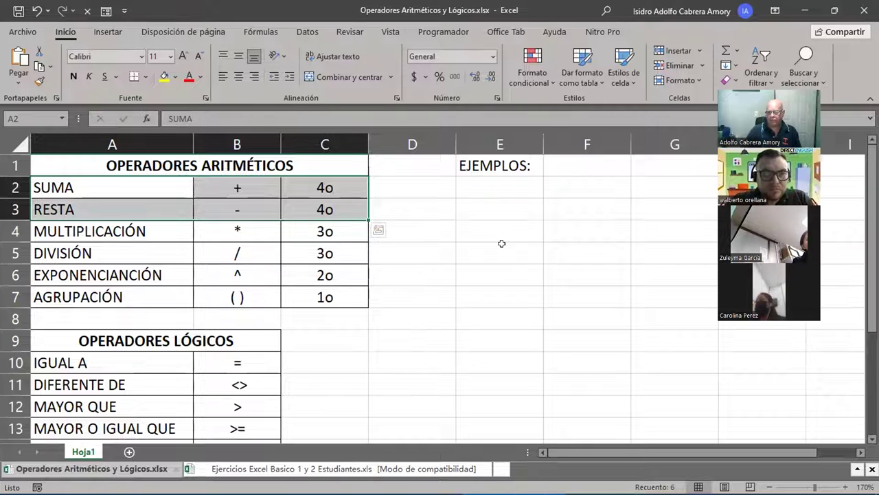
- Enter the example formula =2*3+(3-4*5)*5/2^2 in cell E2 and reselect the cell
{"action": "left_click", "coordinate": [482, 183]}
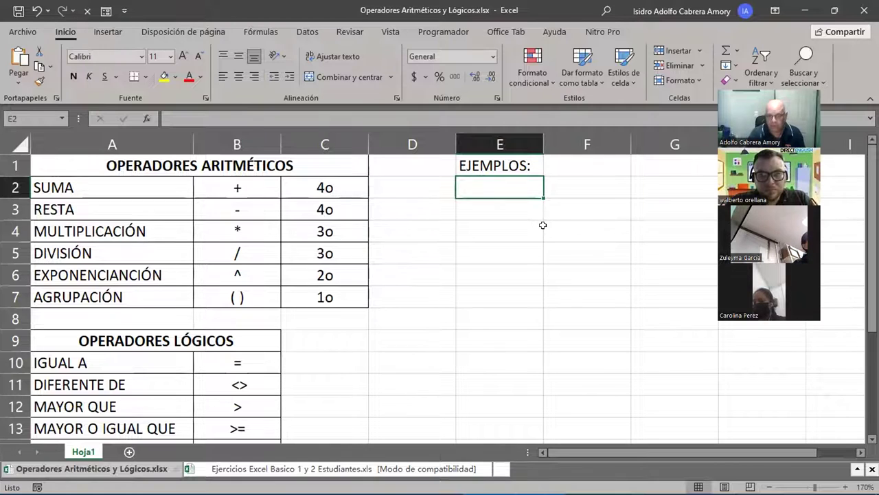
{"action": "type", "text": "="}
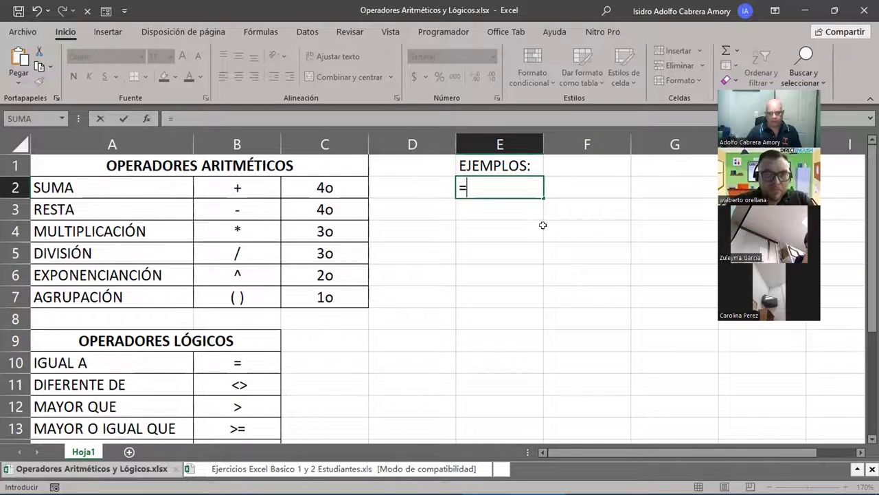
{"action": "type", "text": "2"}
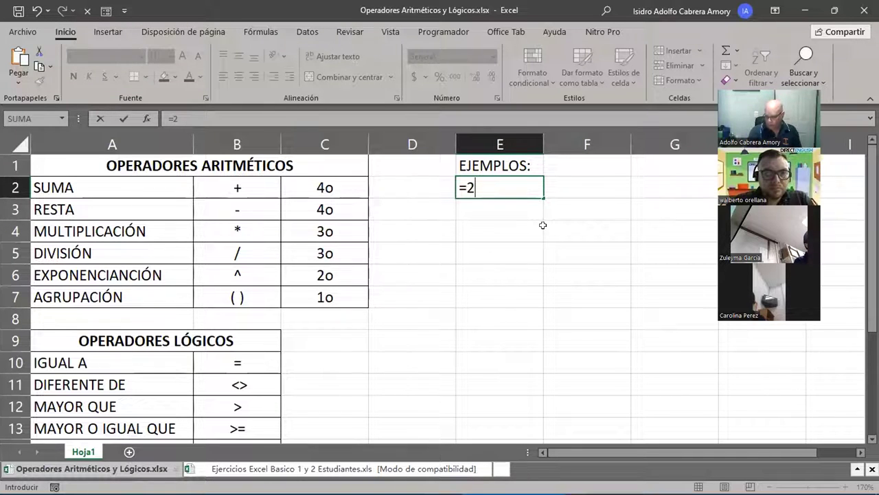
{"action": "type", "text": "*3"}
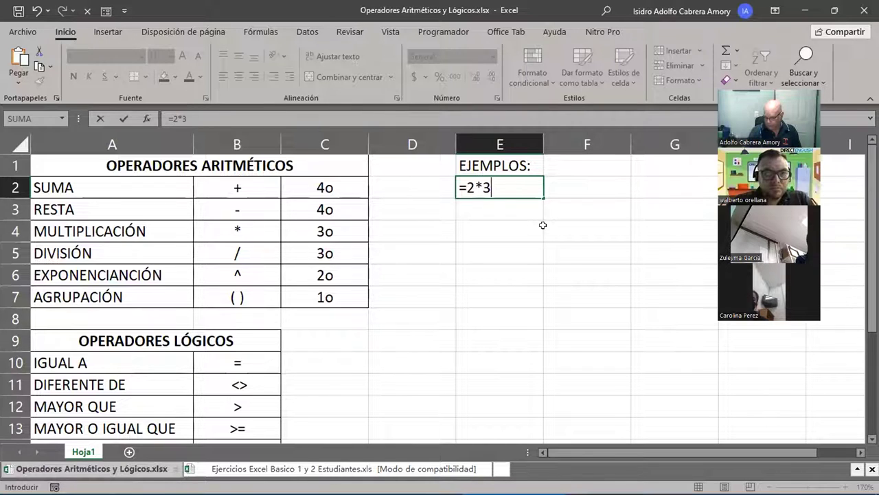
{"action": "type", "text": "+(3-4*5"}
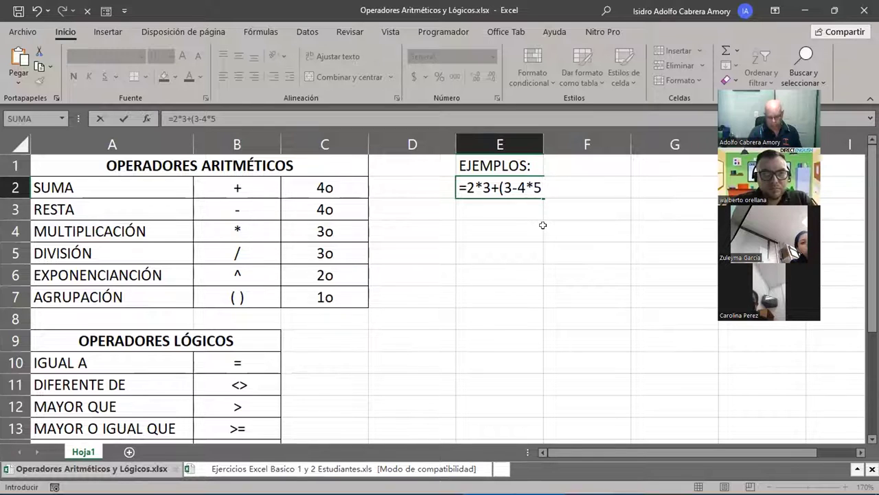
{"action": "type", "text": ")"}
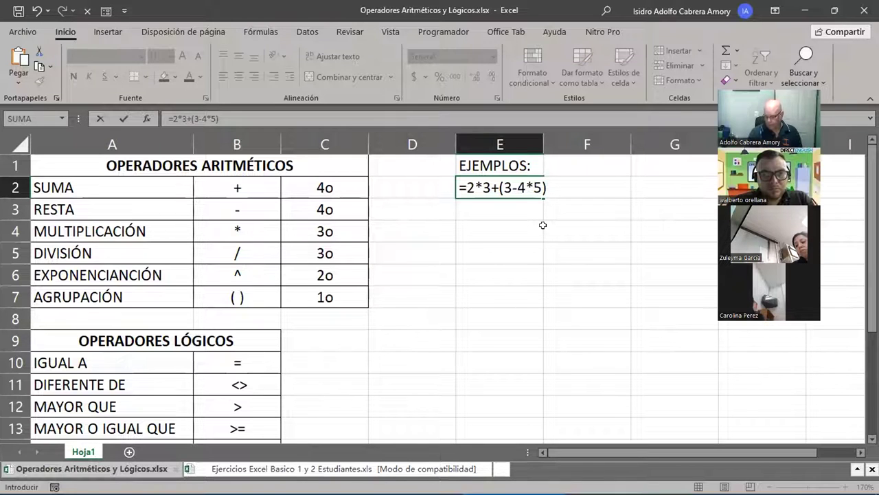
{"action": "type", "text": "*5"}
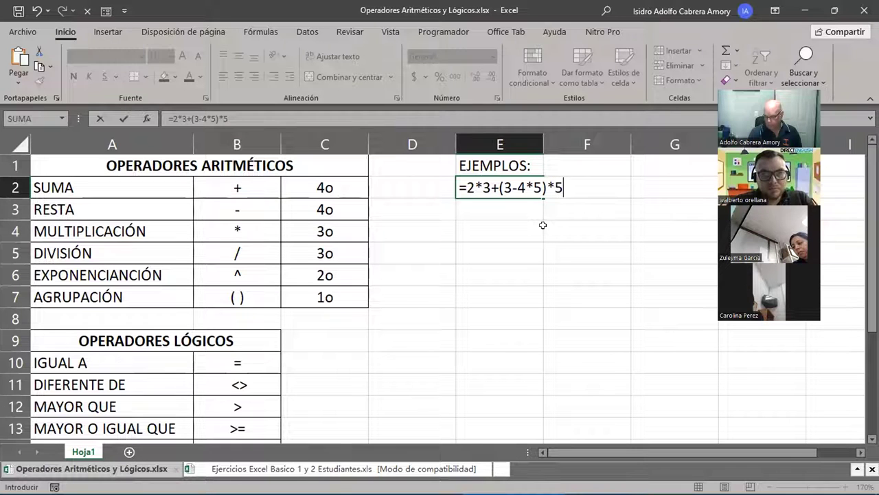
{"action": "type", "text": "/"}
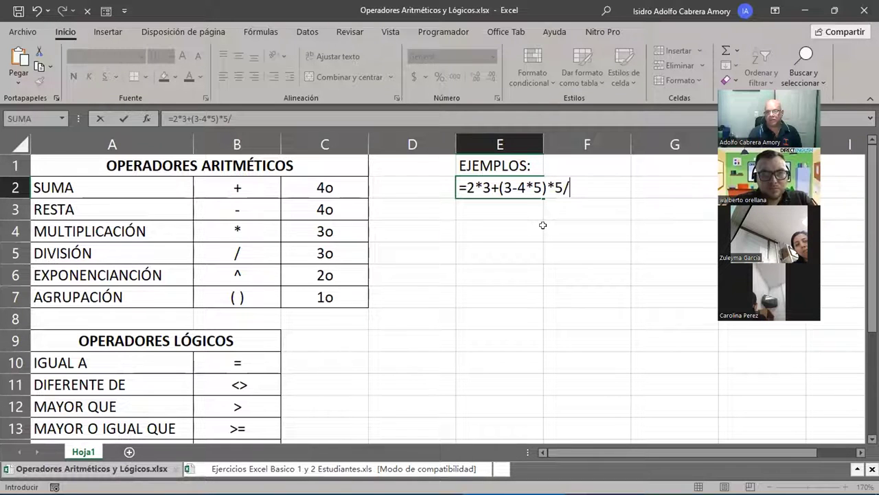
{"action": "type", "text": "2"}
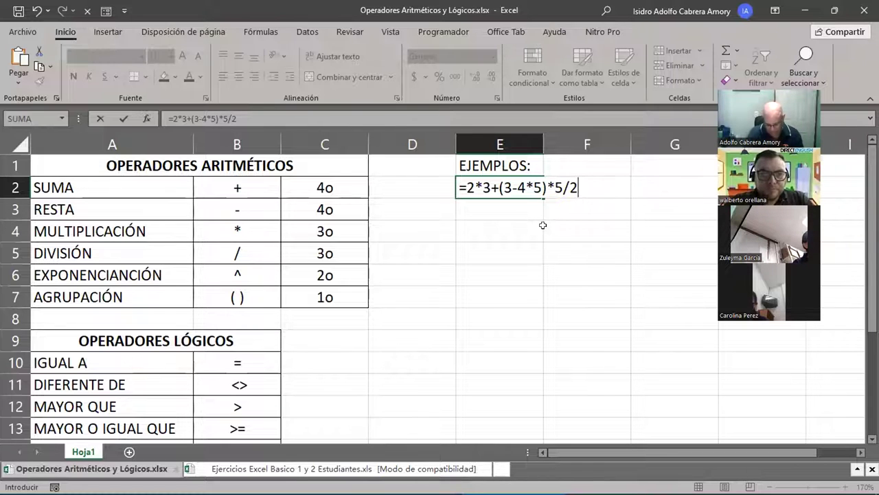
{"action": "type", "text": "^2"}
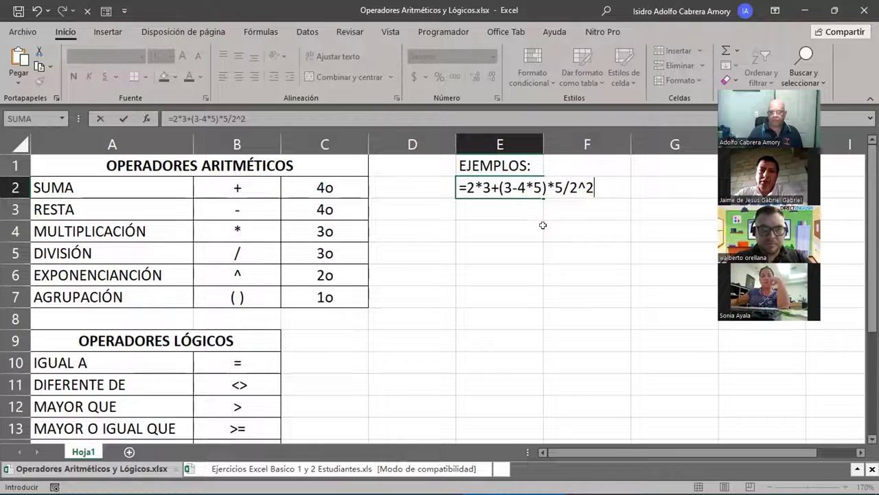
{"action": "key", "text": "Return"}
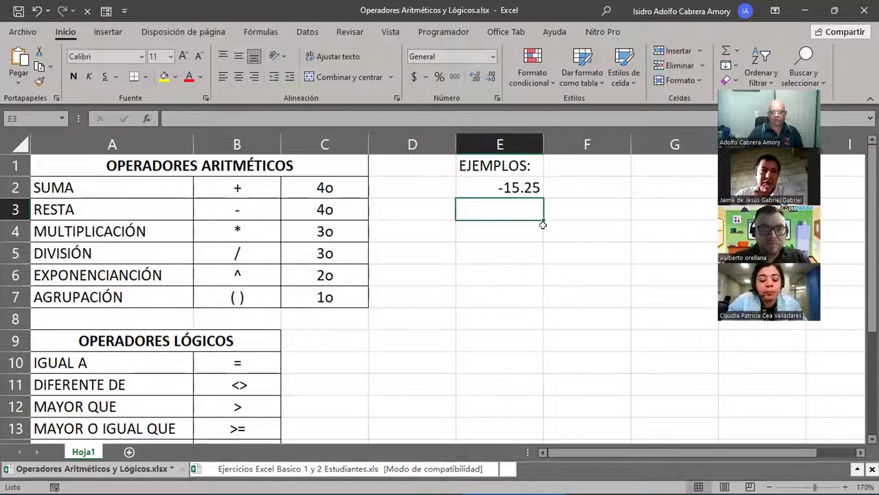
{"action": "left_click", "coordinate": [502, 182]}
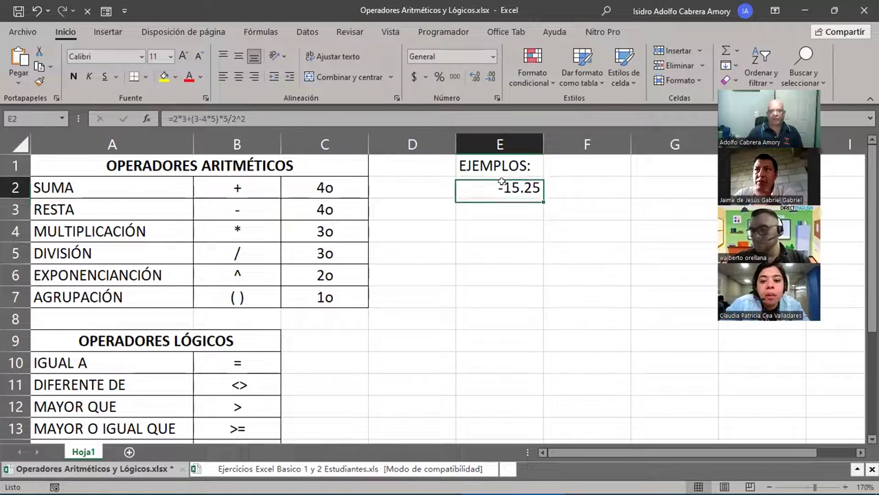
- Display the worksheet's formulas instead of their results and bring the example in cell E2 into view
{"action": "double_click", "coordinate": [511, 189]}
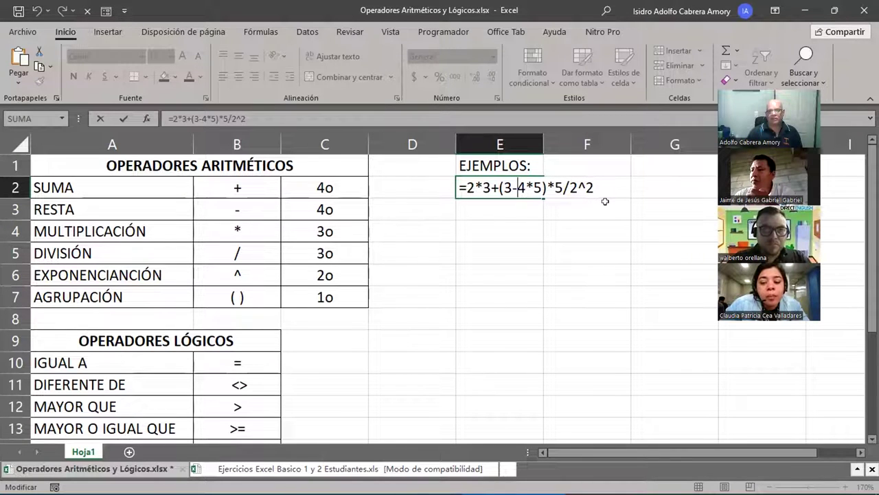
{"action": "key", "text": "ctrl+Return"}
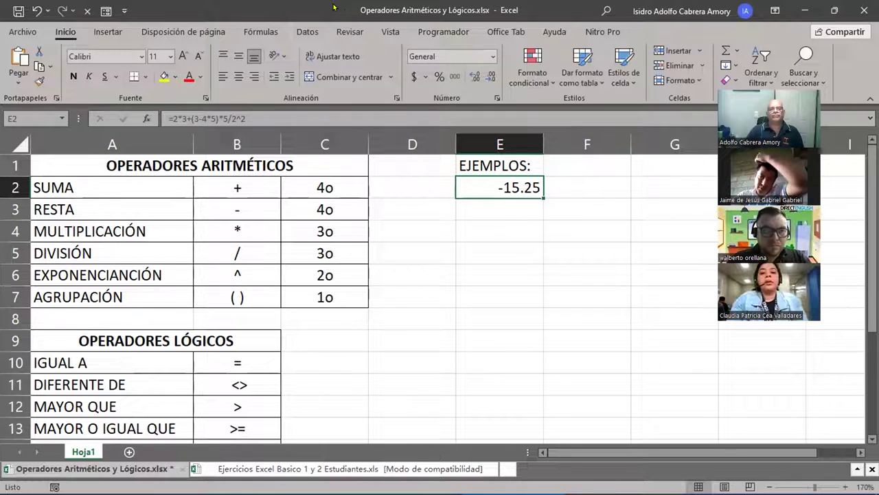
{"action": "left_click", "coordinate": [269, 36]}
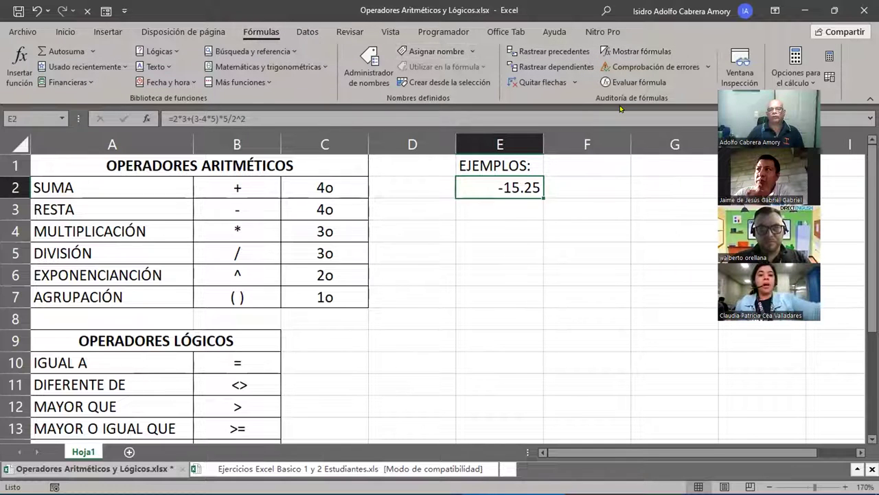
{"action": "left_click", "coordinate": [617, 51]}
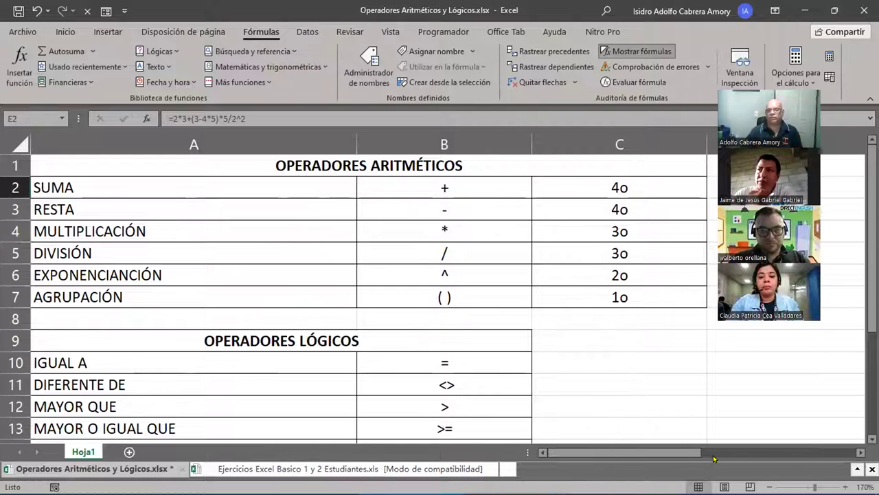
{"action": "left_click_drag", "start_coordinate": [563, 452], "coordinate": [640, 459]}
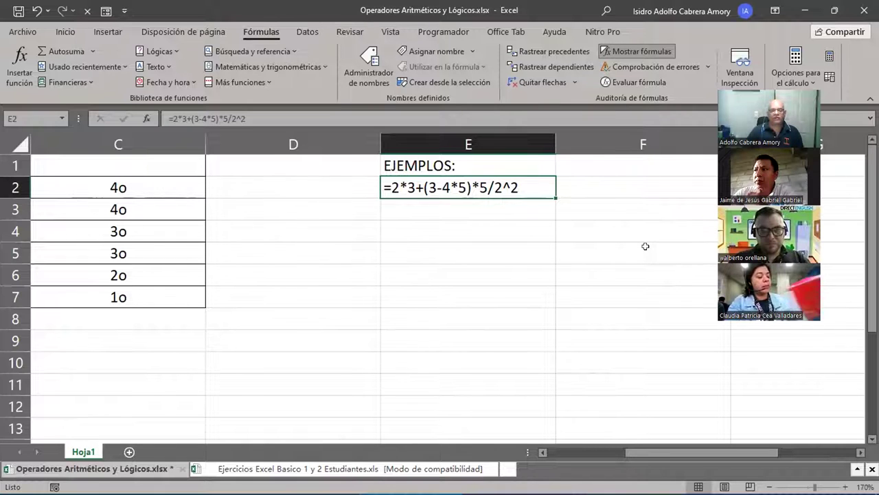
{"action": "mouse_move", "coordinate": [656, 460]}
{"action": "left_mouse_down"}
{"action": "mouse_move", "coordinate": [579, 463]}
{"action": "mouse_move", "coordinate": [657, 463]}
{"action": "left_mouse_up"}
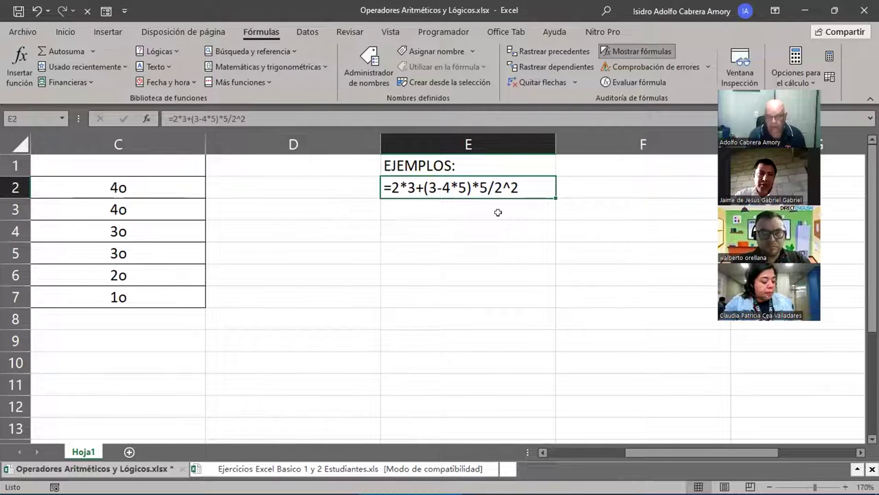
- Enter the formula =2*3+(3-20)*5/2^2 in cell E3, with the product inside the parentheses already resolved
{"action": "type", "text": "="}
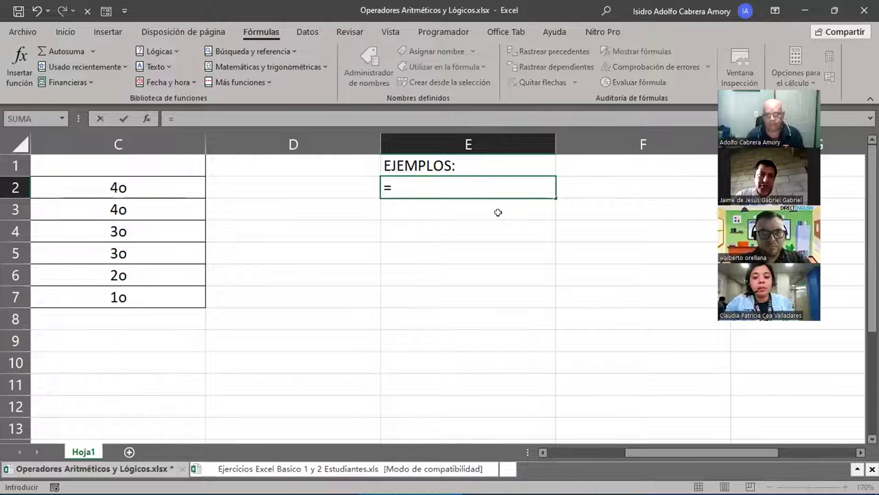
{"action": "key", "text": "Escape"}
{"action": "left_click", "coordinate": [441, 212]}
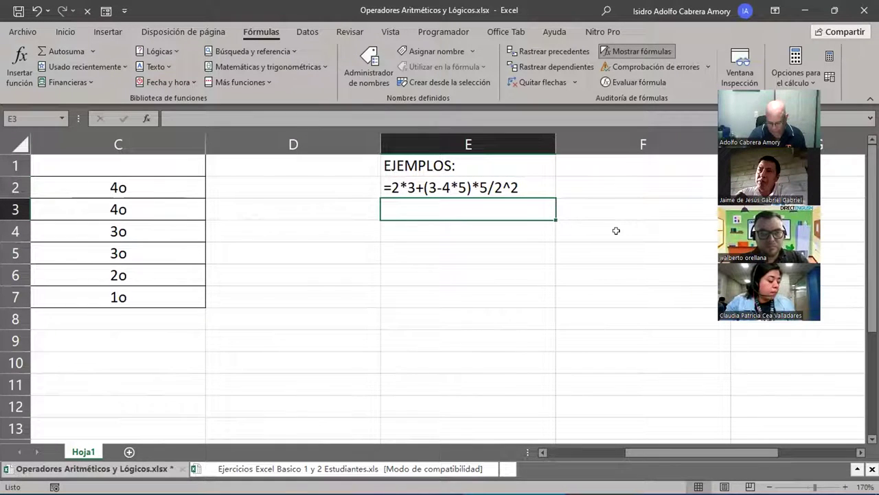
{"action": "type", "text": "="}
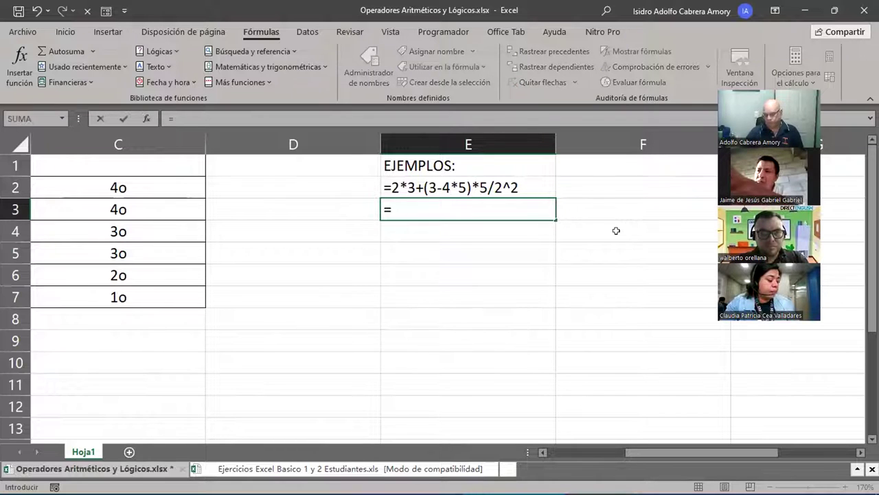
{"action": "type", "text": "2*3"}
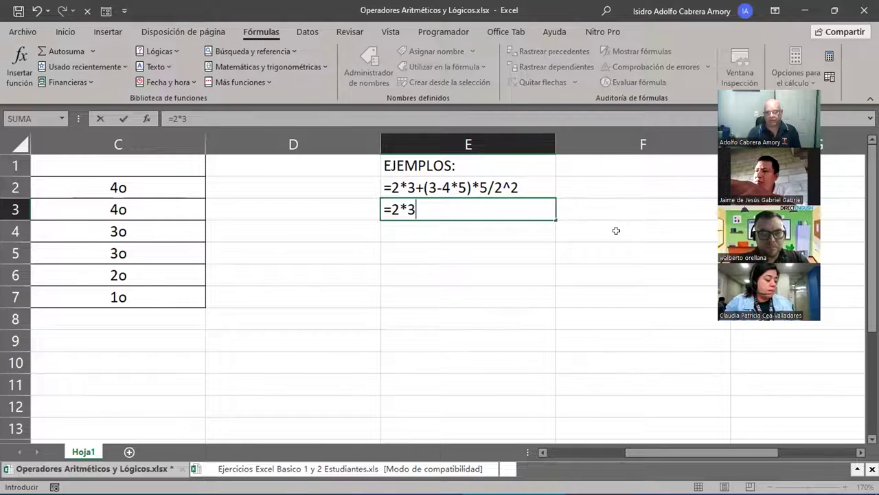
{"action": "type", "text": "+"}
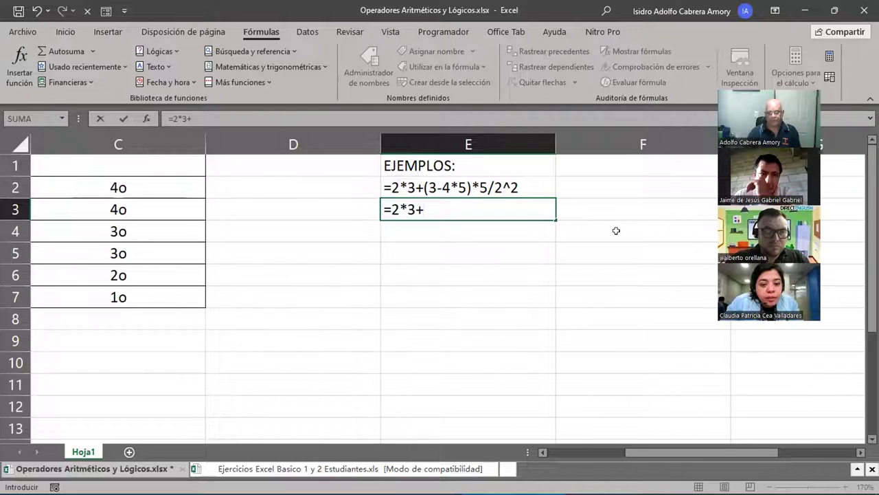
{"action": "type", "text": "("}
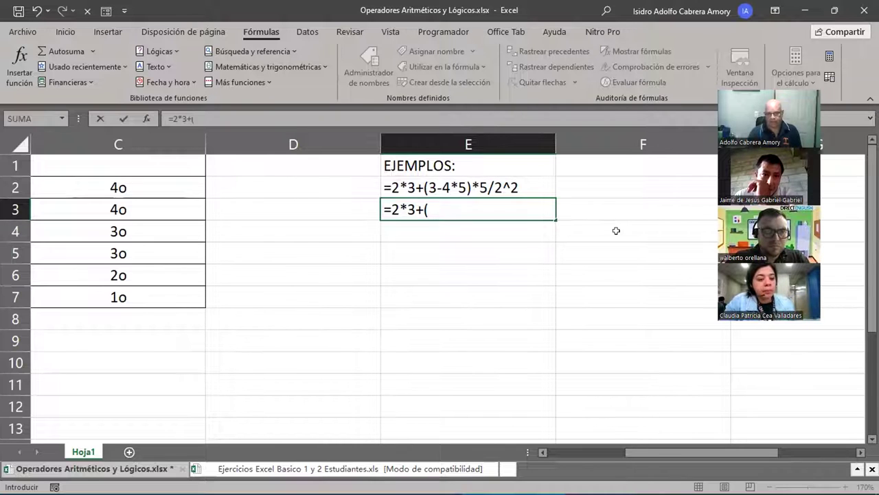
{"action": "type", "text": "3"}
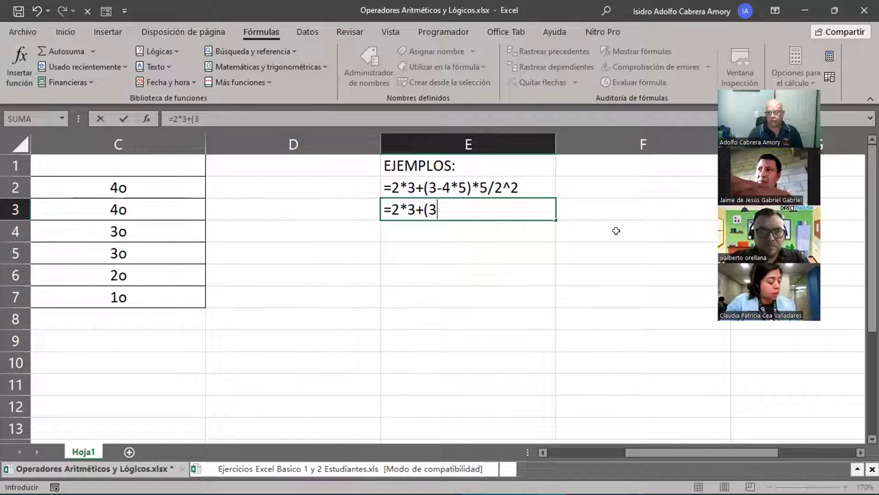
{"action": "type", "text": "-20"}
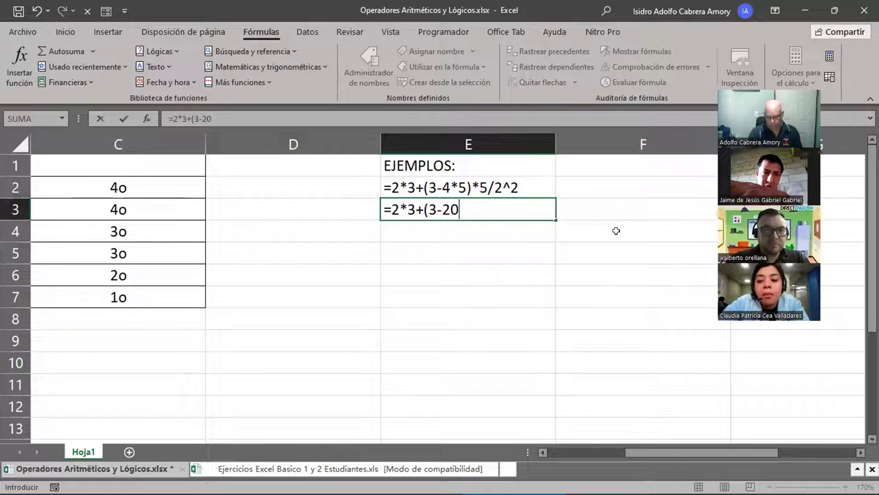
{"action": "type", "text": ")*5/2"}
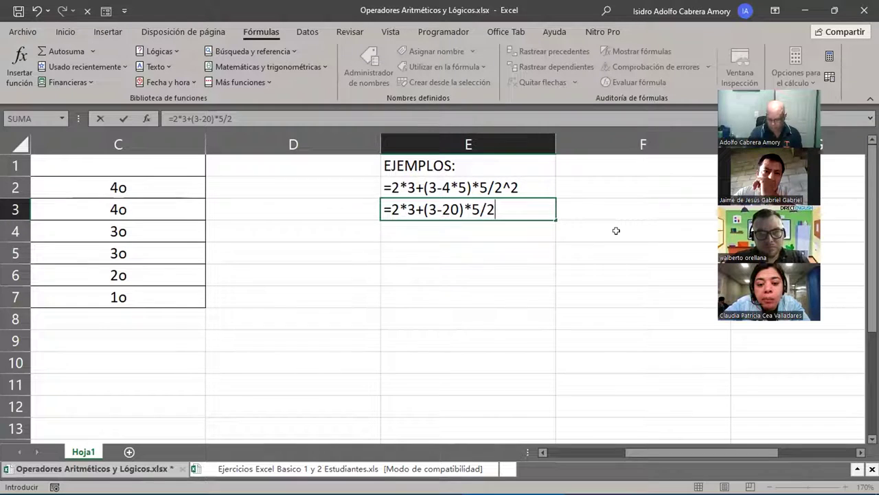
{"action": "type", "text": "^2"}
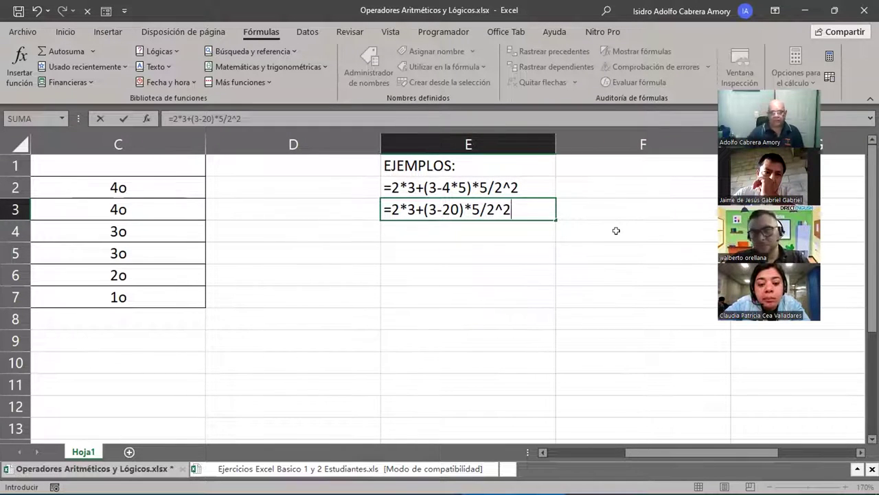
{"action": "key", "text": "Return"}
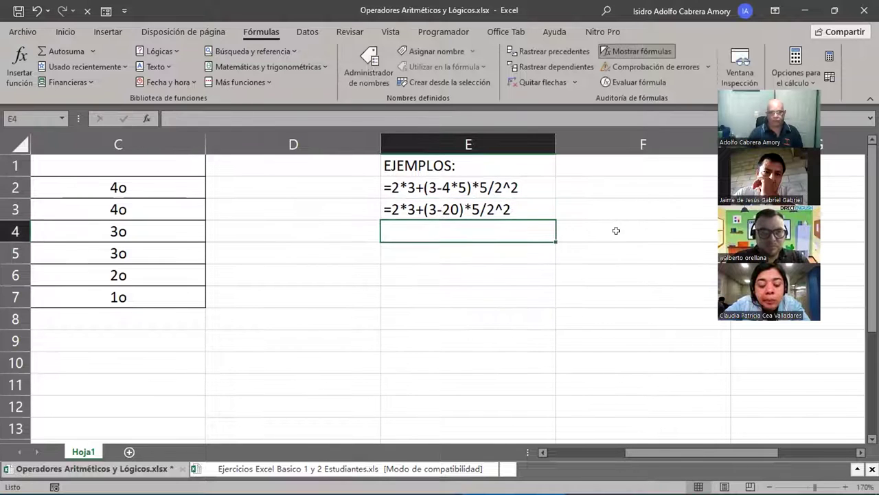
- Compare the calculated results of cells E2 and E3, and return to the formula display
{"action": "left_click", "coordinate": [522, 210]}
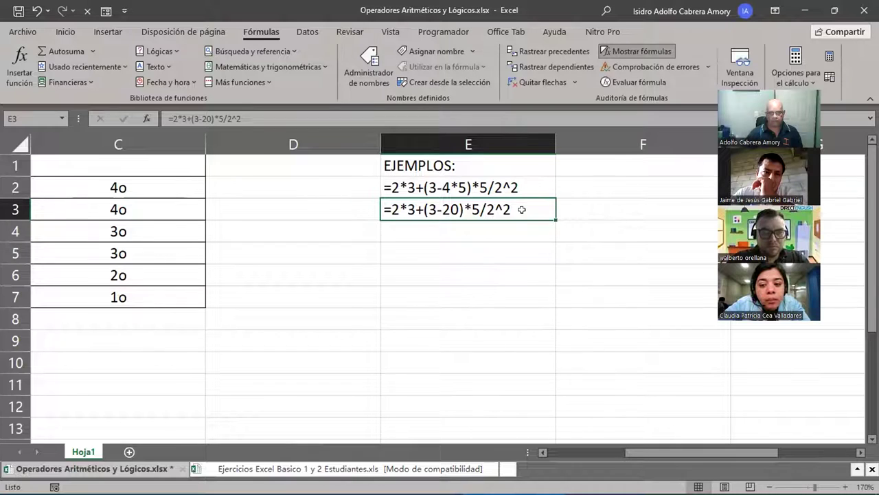
{"action": "left_click", "coordinate": [511, 186]}
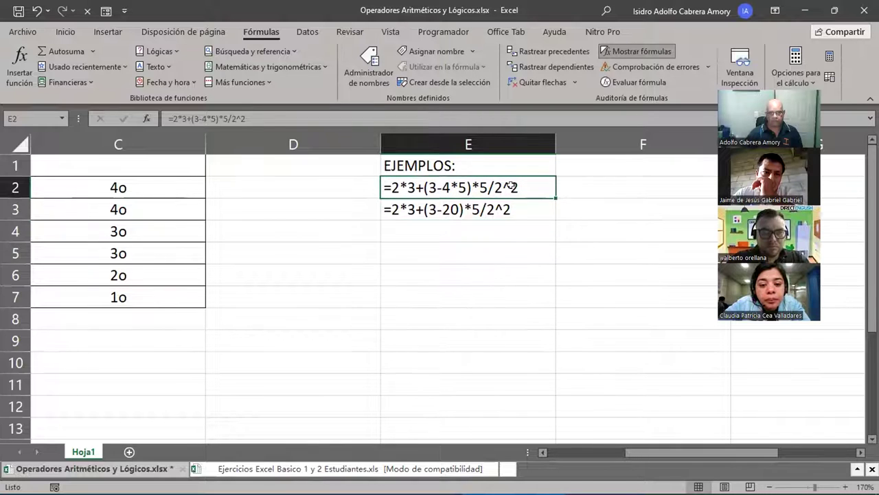
{"action": "left_click", "coordinate": [629, 51]}
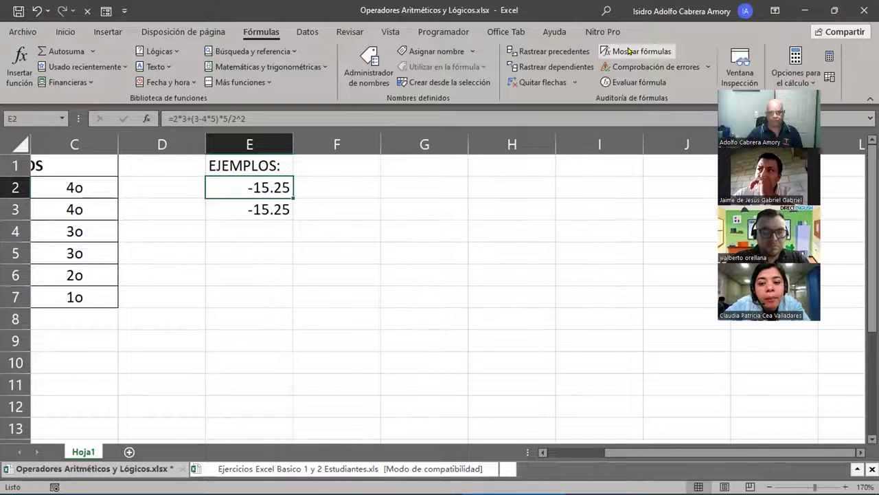
{"action": "left_click", "coordinate": [629, 50]}
- Enter =2*3-17*5/2^2 in cell E4, compare its calculated result with the cells above, and show the formulas again
{"action": "left_click", "coordinate": [491, 232]}
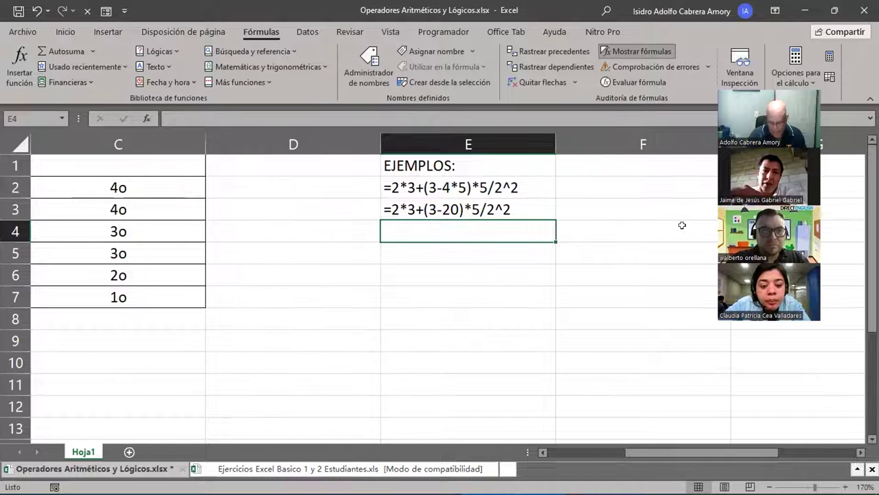
{"action": "type", "text": "=2*3"}
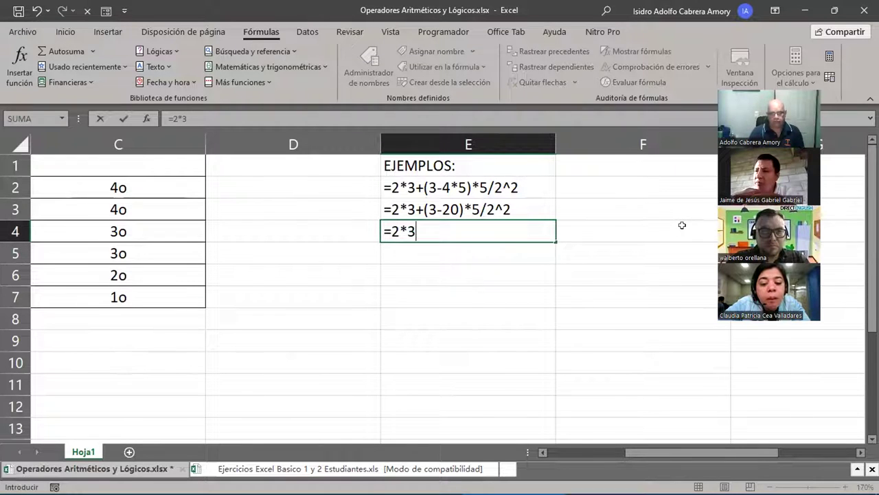
{"action": "type", "text": "+"}
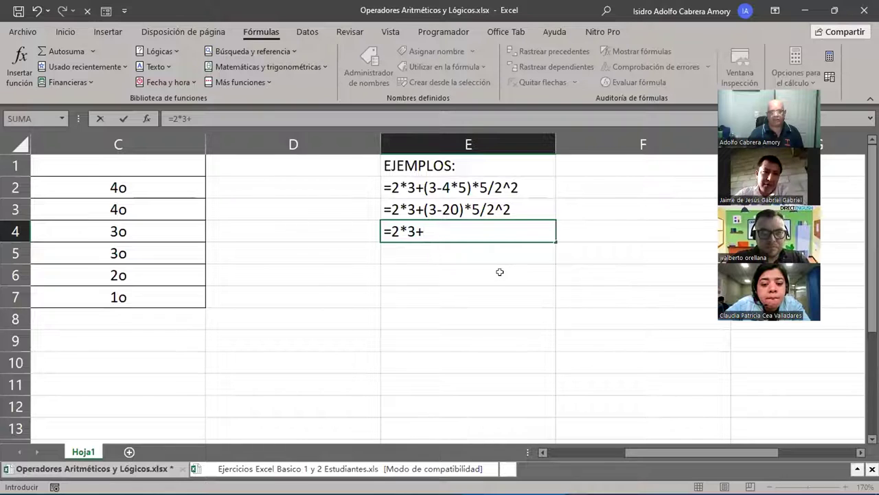
{"action": "key", "text": "BackSpace"}
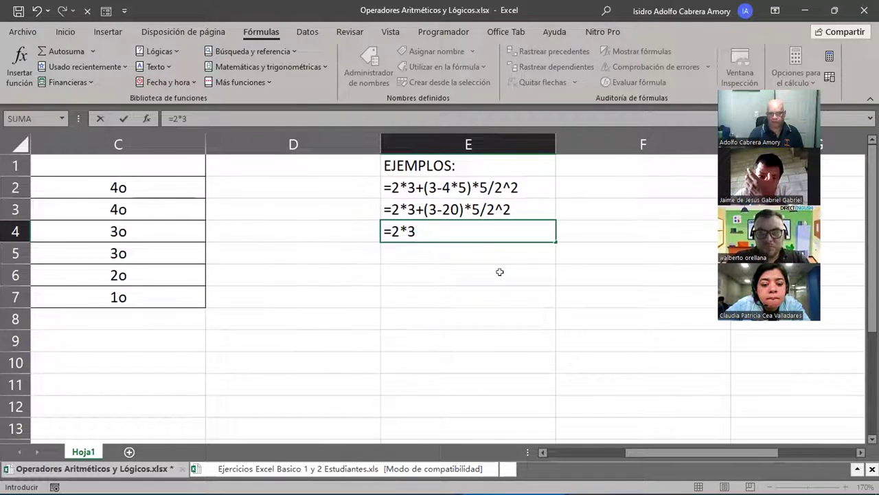
{"action": "type", "text": "-"}
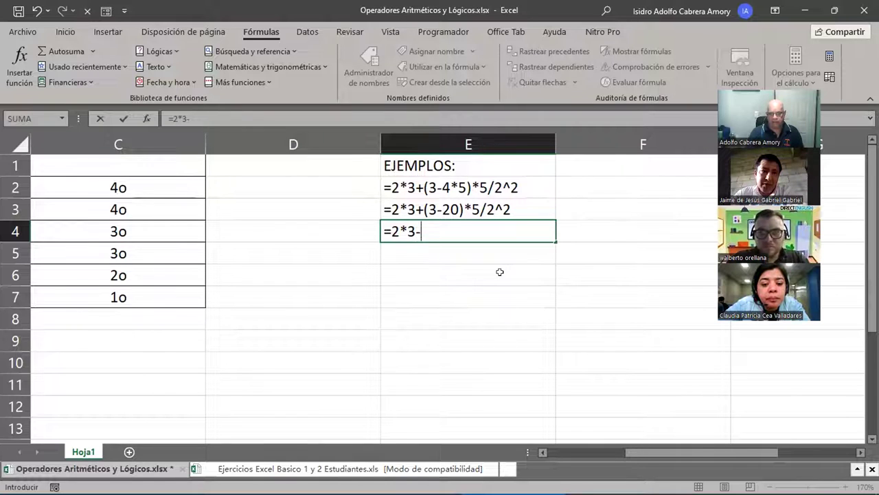
{"action": "type", "text": "17*5"}
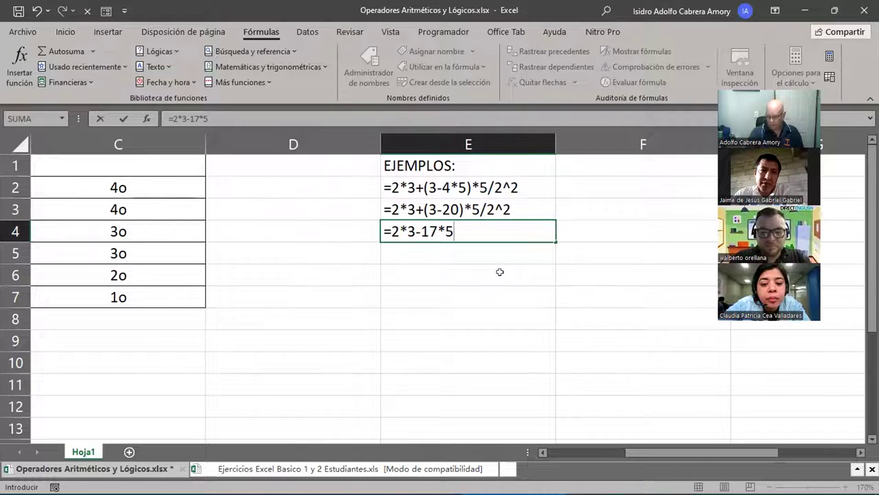
{"action": "type", "text": "/2"}
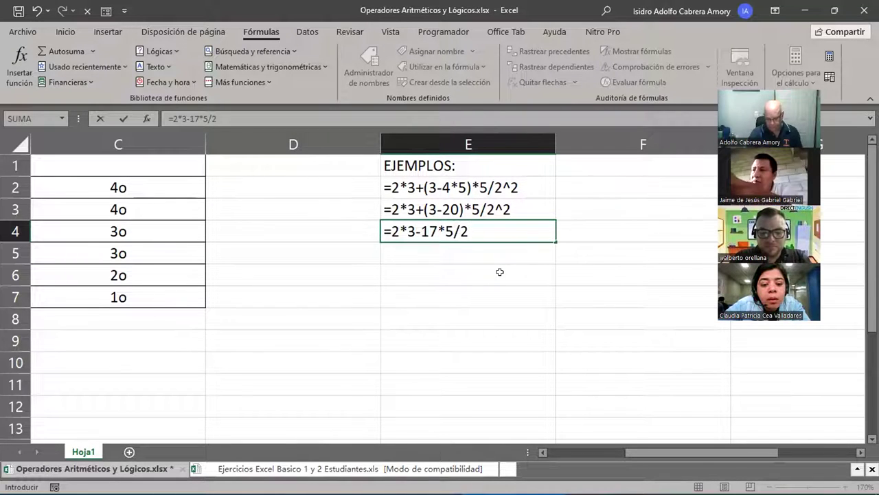
{"action": "type", "text": "^2"}
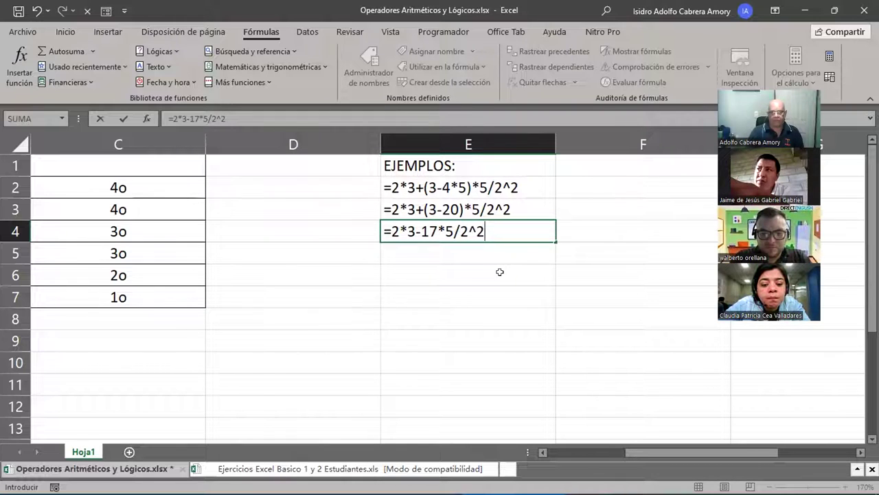
{"action": "key", "text": "Return"}
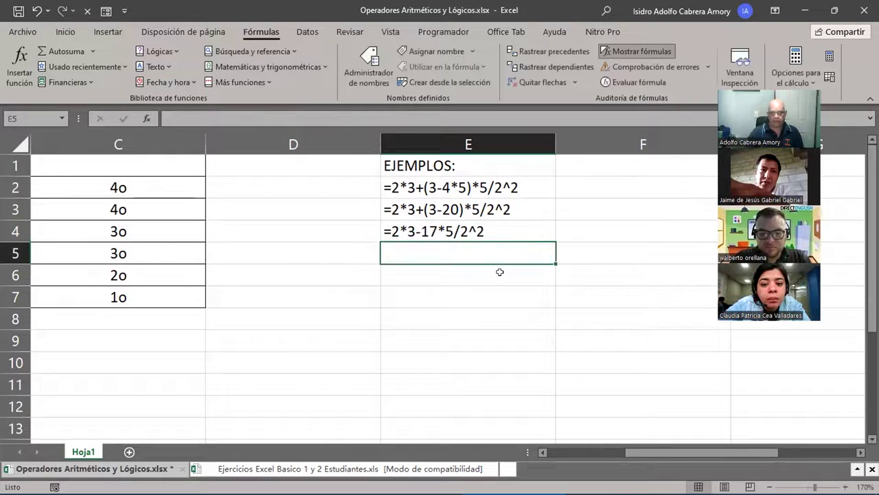
{"action": "left_click", "coordinate": [623, 49]}
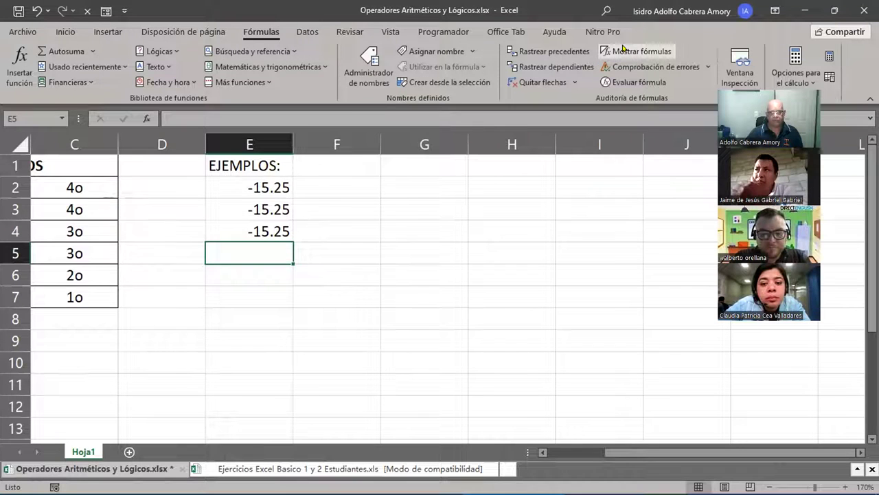
{"action": "left_click", "coordinate": [623, 49]}
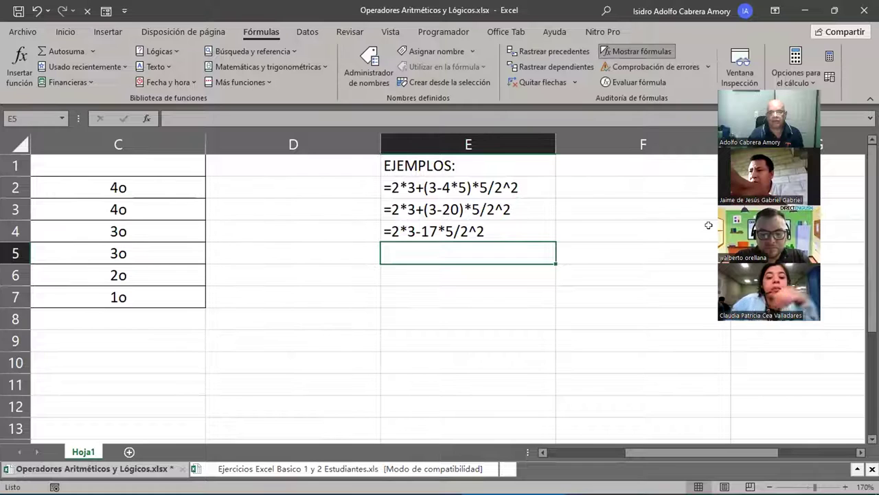
- Enter =2*3-17*5/4 in cell E5, with the power resolved, compare its calculated result with the cells above, and return to the formula display
{"action": "type", "text": "="}
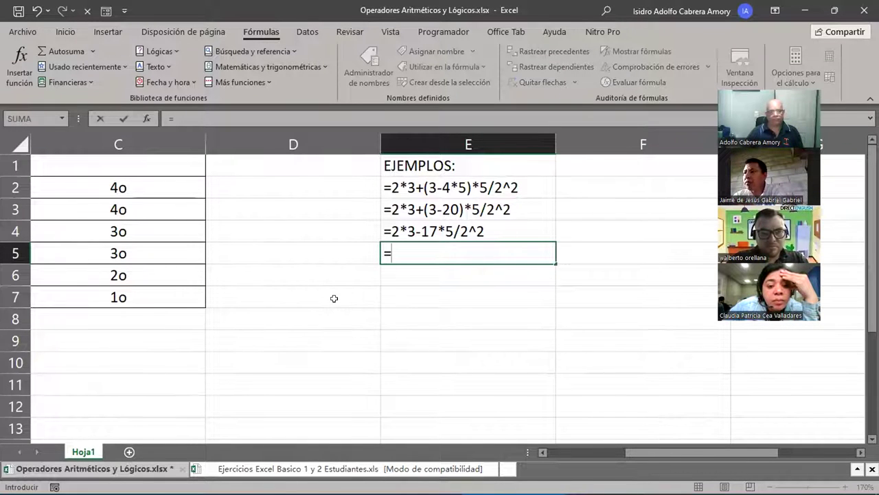
{"action": "left_click_drag", "start_coordinate": [740, 458], "coordinate": [714, 458]}
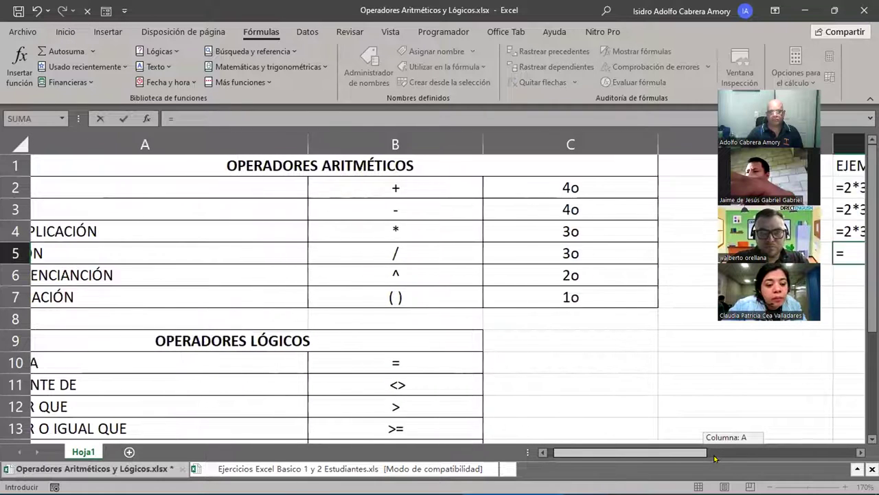
{"action": "left_click_drag", "start_coordinate": [715, 458], "coordinate": [728, 460]}
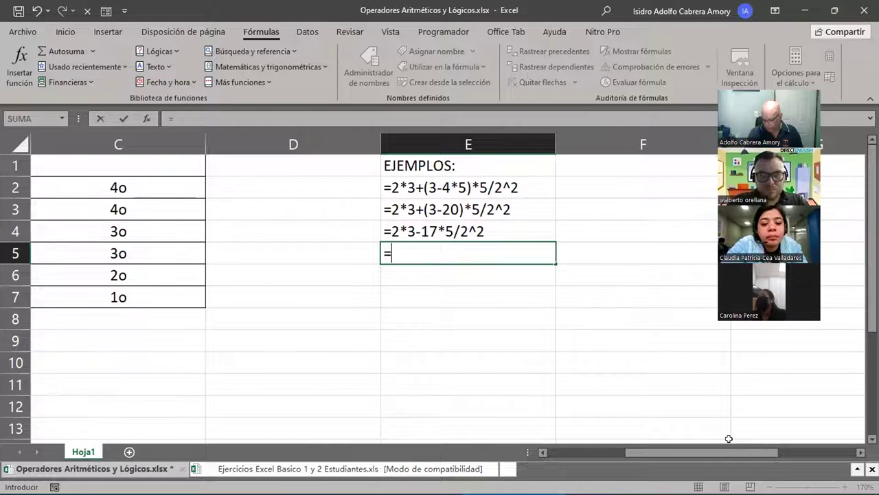
{"action": "type", "text": "2*3"}
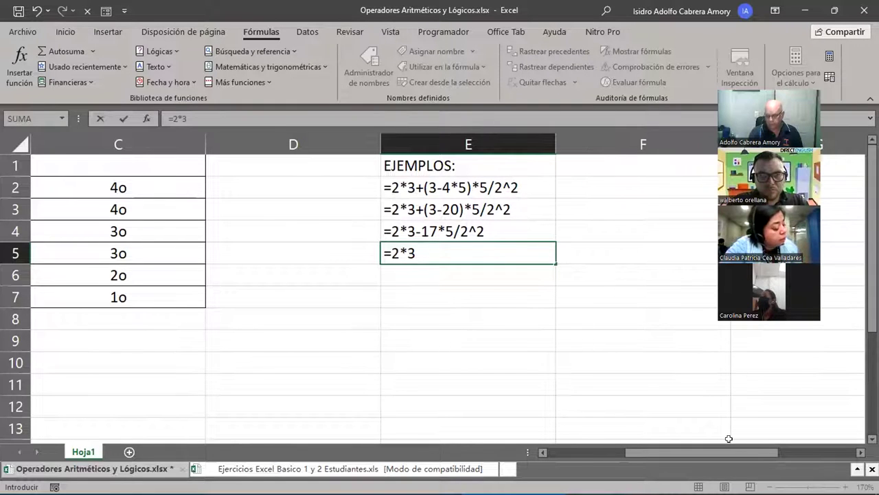
{"action": "type", "text": "-17*5/"}
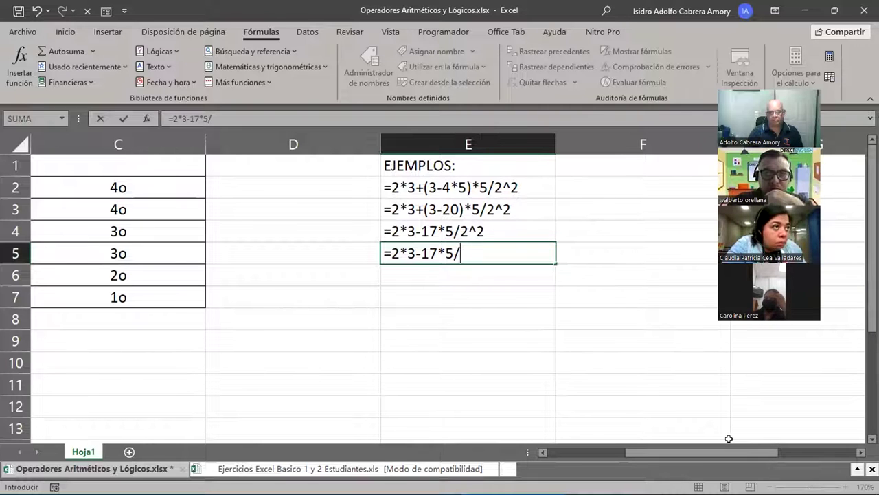
{"action": "type", "text": "4"}
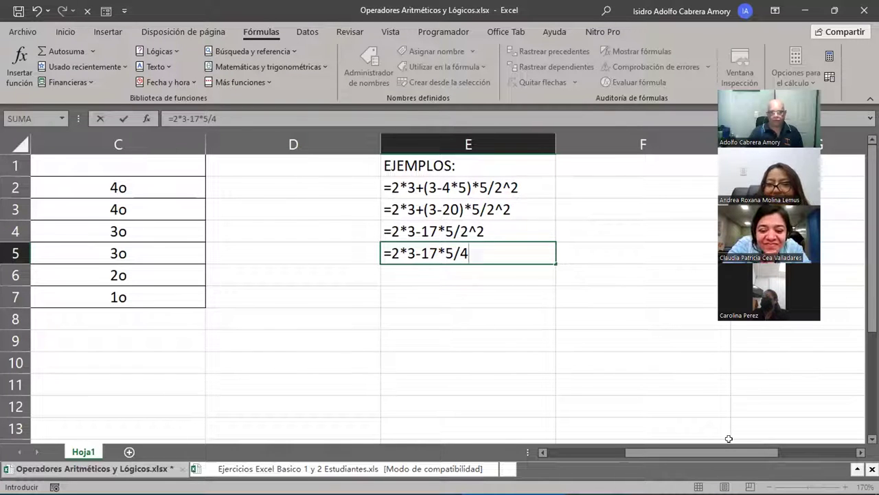
{"action": "key", "text": "Return"}
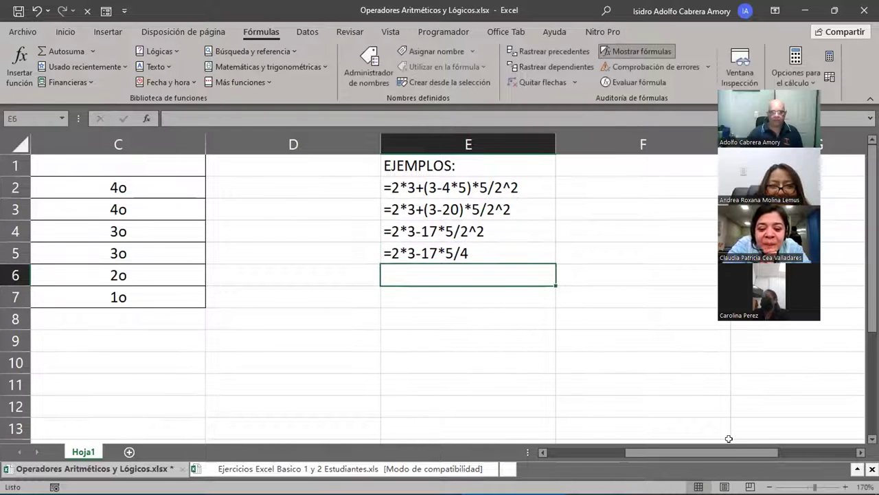
{"action": "left_click", "coordinate": [635, 51]}
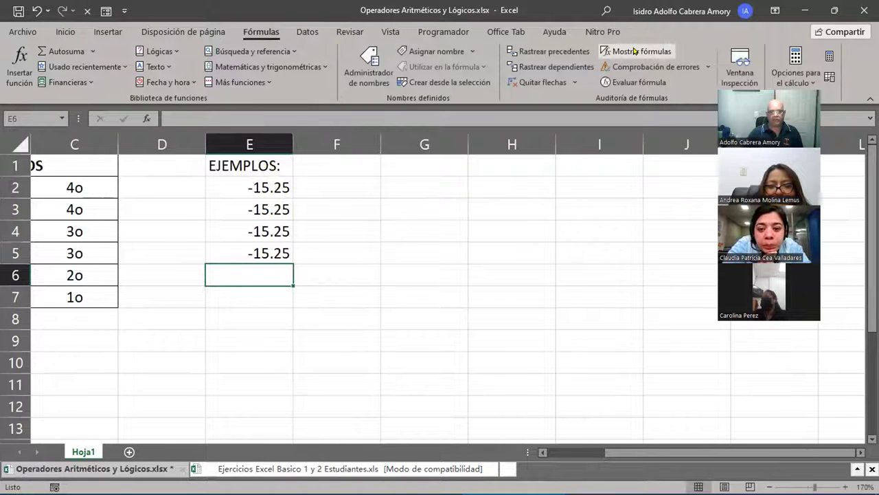
{"action": "left_click", "coordinate": [635, 51]}
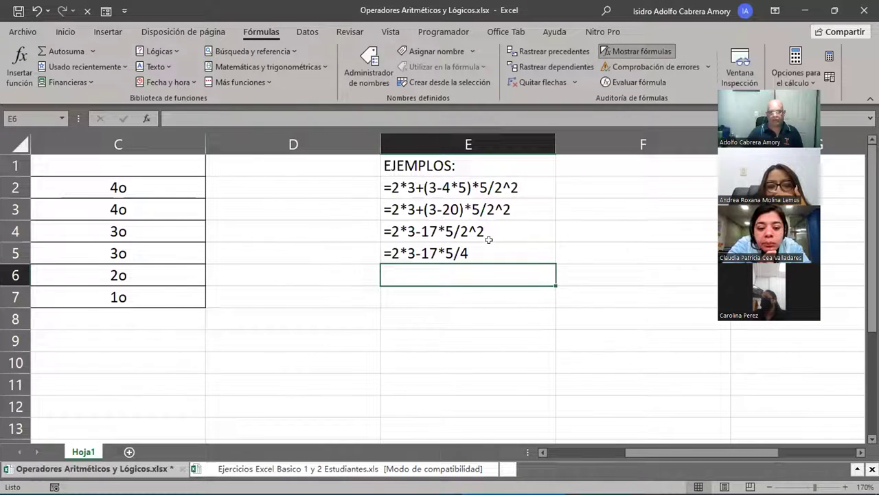
- Enter =6-17*5/4 in cell E6, with the first product resolved, check its calculated result against the cells above, and redisplay the formulas
{"action": "type", "text": "="}
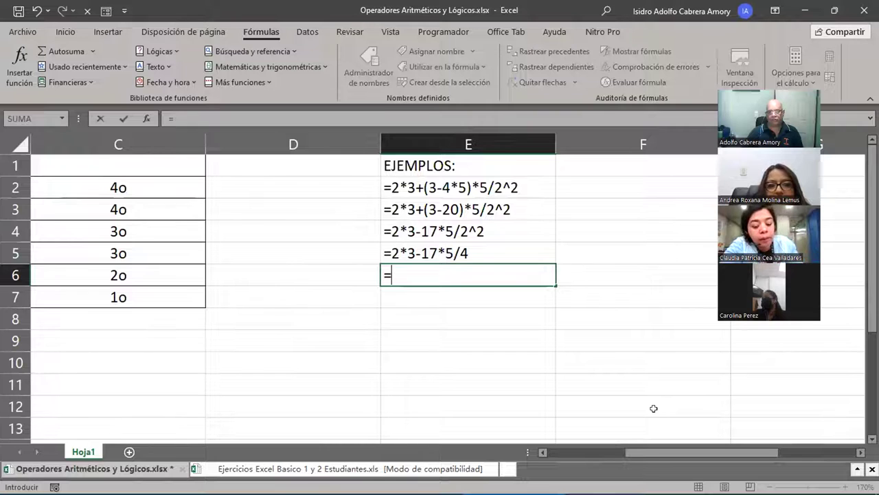
{"action": "left_click_drag", "start_coordinate": [737, 455], "coordinate": [713, 459]}
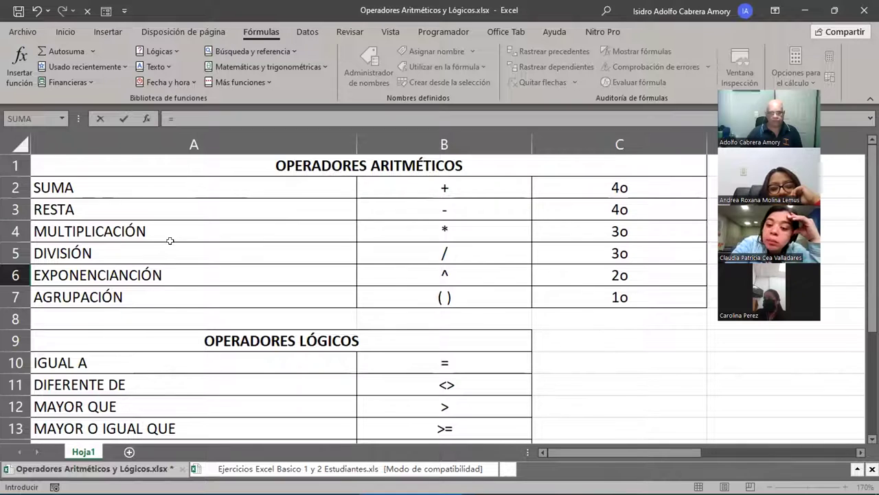
{"action": "left_click_drag", "start_coordinate": [609, 453], "coordinate": [661, 459]}
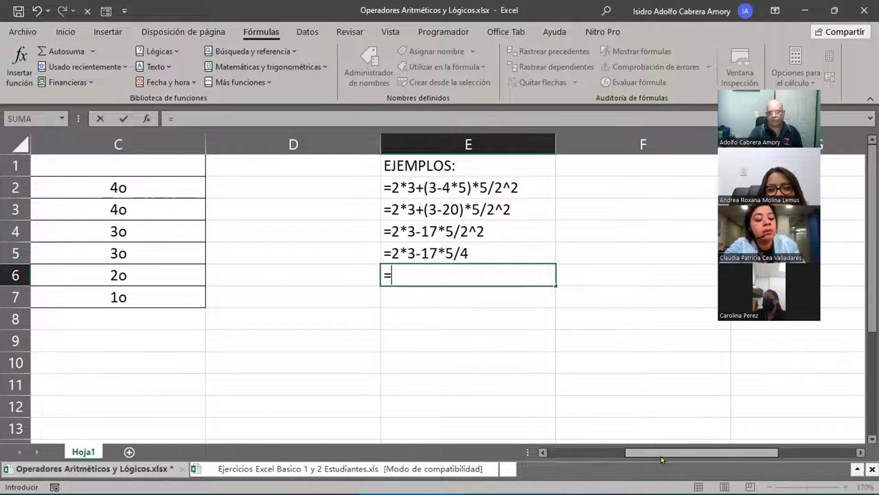
{"action": "type", "text": "6-17"}
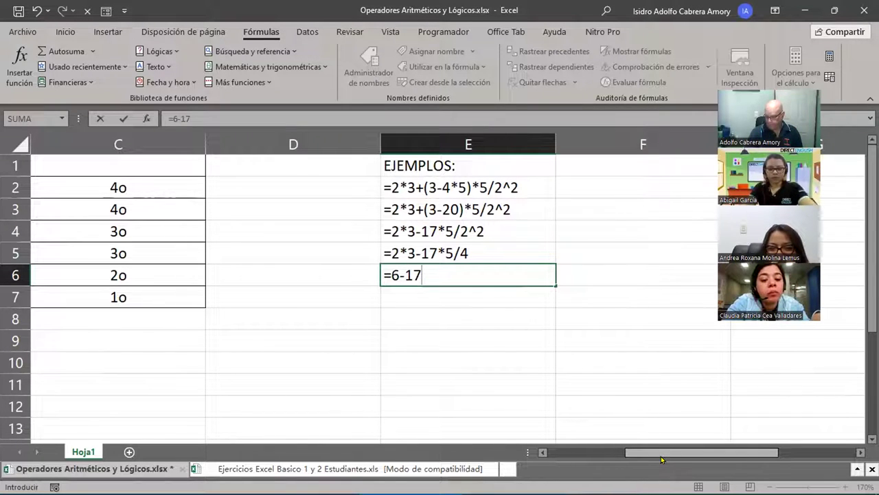
{"action": "type", "text": "*5"}
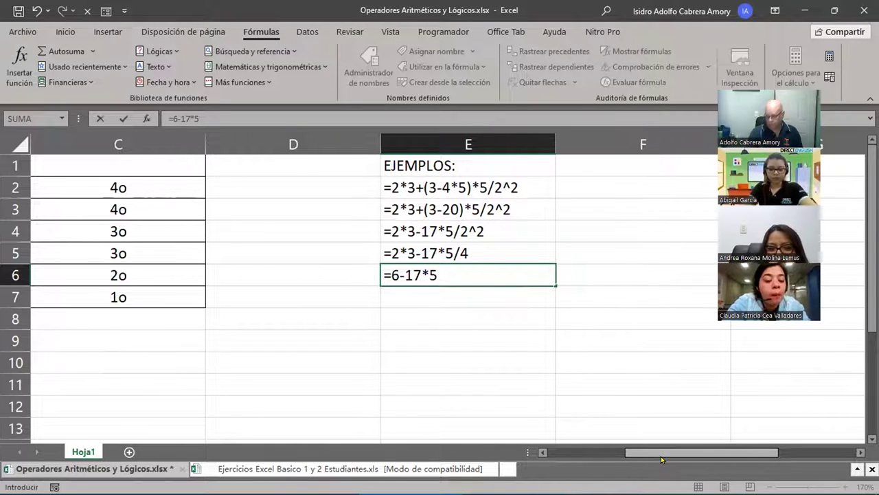
{"action": "type", "text": "/4"}
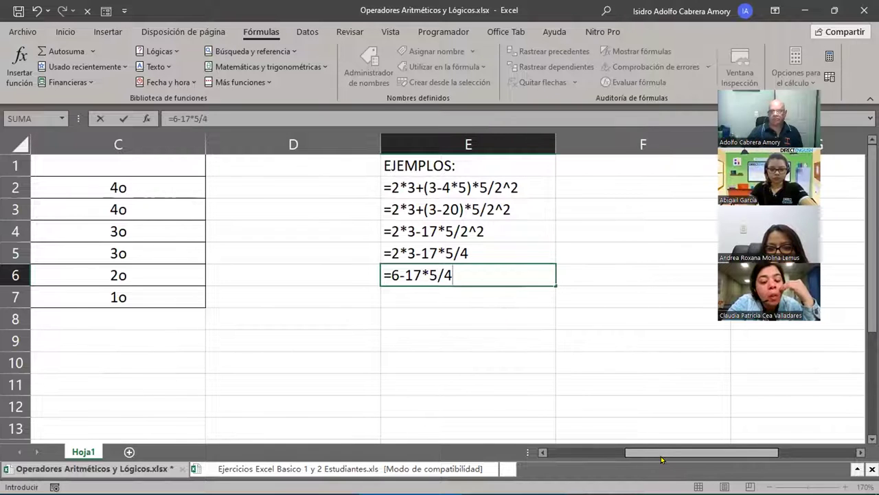
{"action": "key", "text": "Return"}
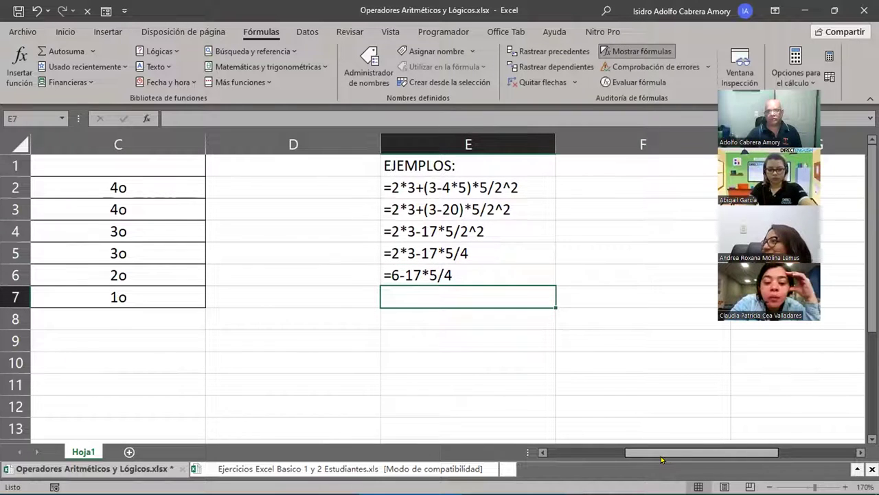
{"action": "left_click", "coordinate": [615, 51]}
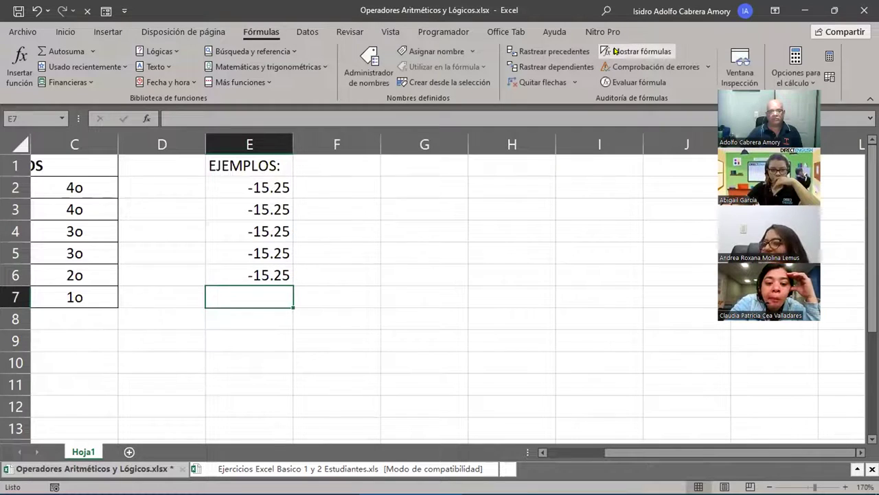
{"action": "left_click", "coordinate": [614, 52]}
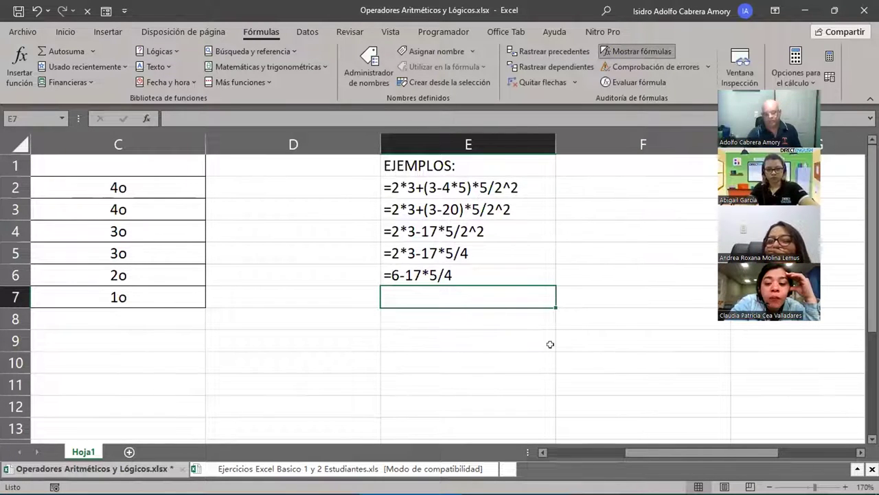
- Enter =6-85/4 in cell E7, with the remaining product resolved, and briefly toggle the formula display to check its result
{"action": "type", "text": "="}
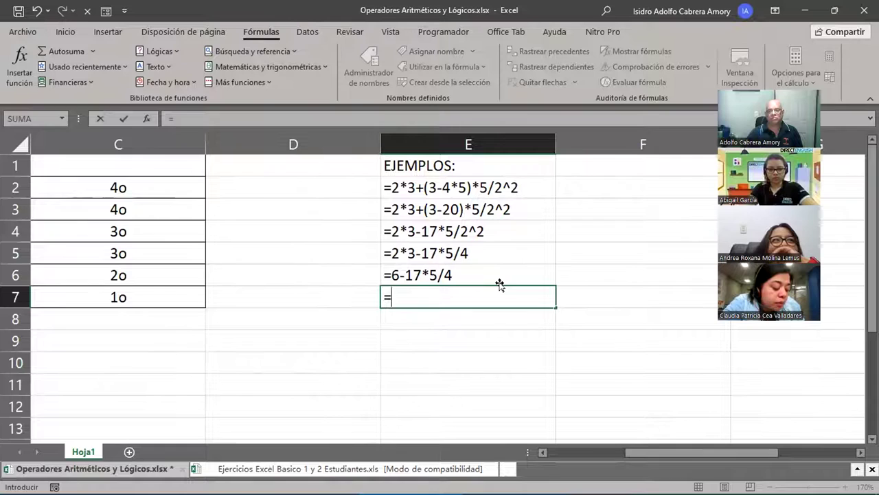
{"action": "type", "text": "6"}
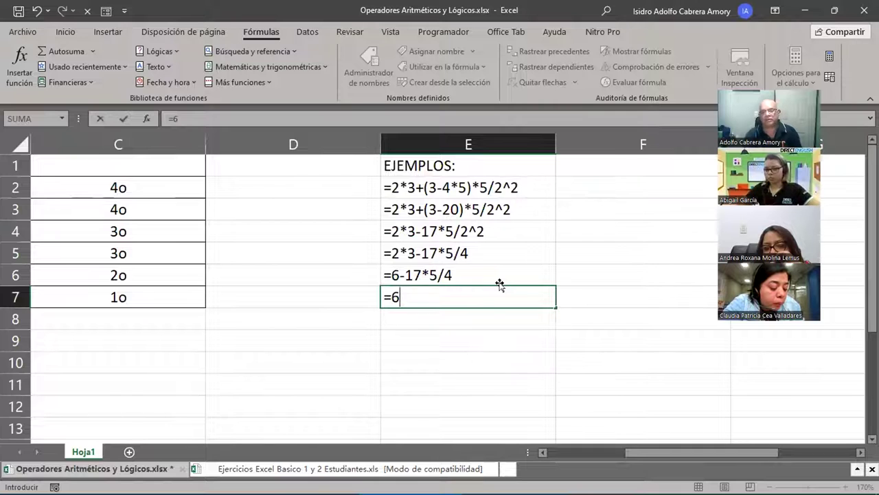
{"action": "type", "text": "-"}
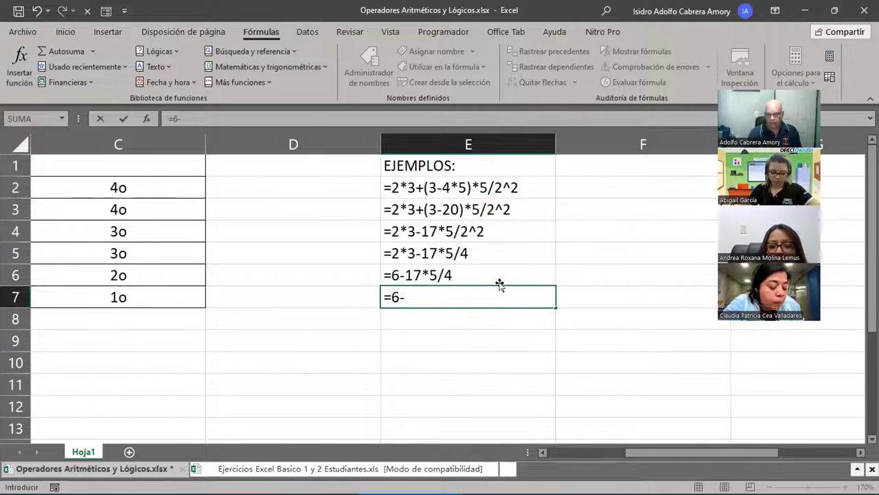
{"action": "type", "text": "85"}
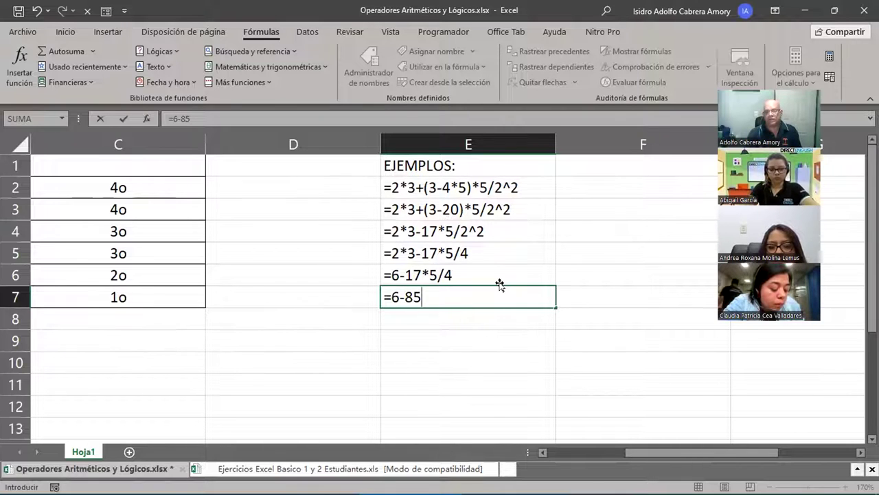
{"action": "type", "text": "/"}
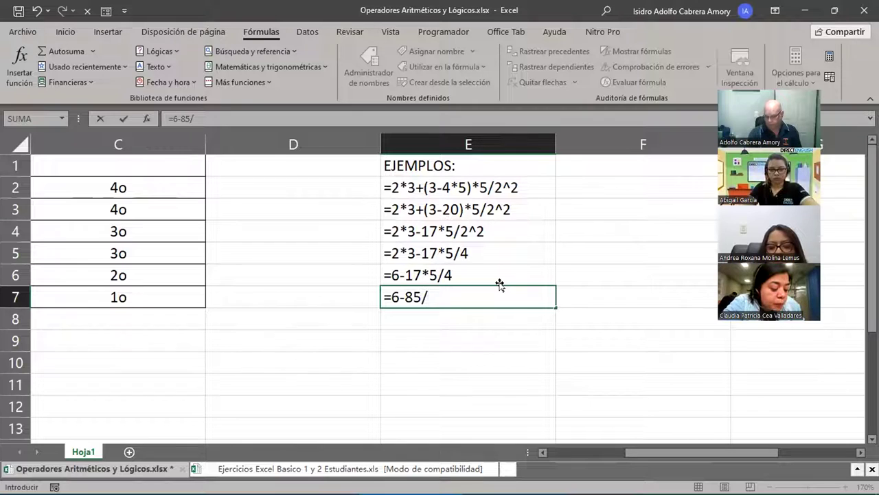
{"action": "type", "text": "4"}
{"action": "key", "text": "Return"}
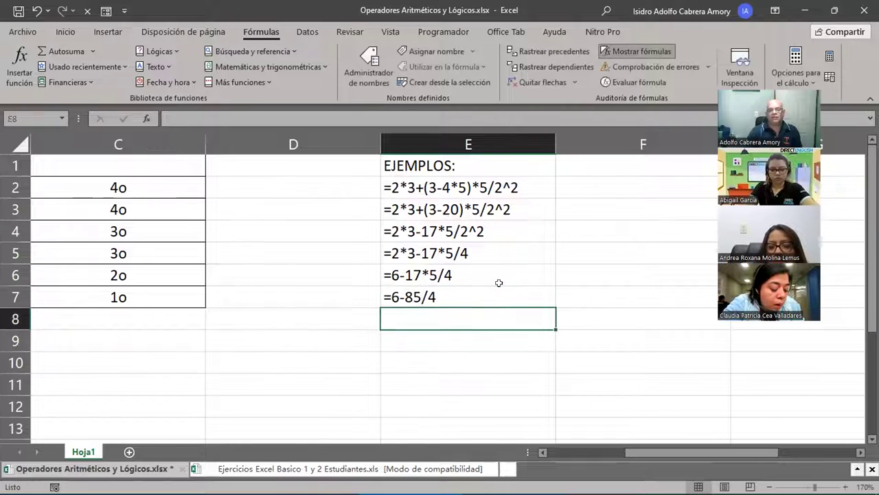
{"action": "left_click", "coordinate": [640, 51]}
{"action": "left_click", "coordinate": [639, 52]}
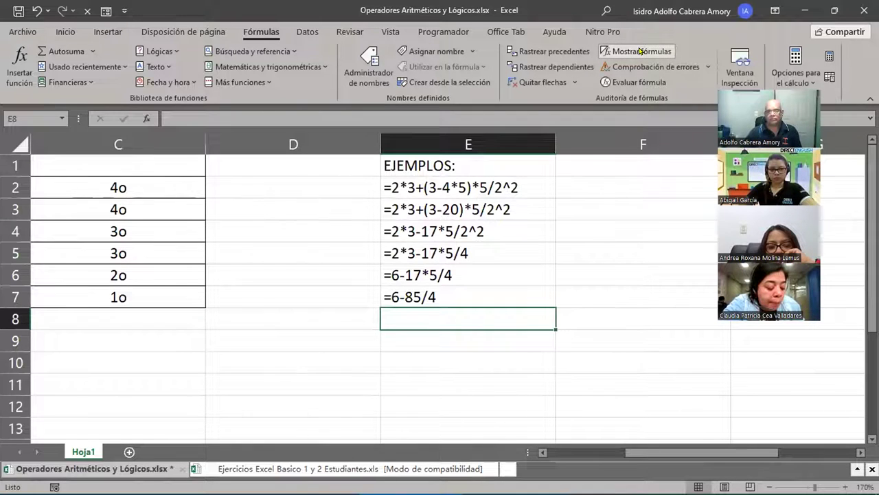
- Enter =6-21.25 in cell E8, with the division resolved, compare the results of all the example cells, and show the formulas again
{"action": "type", "text": "="}
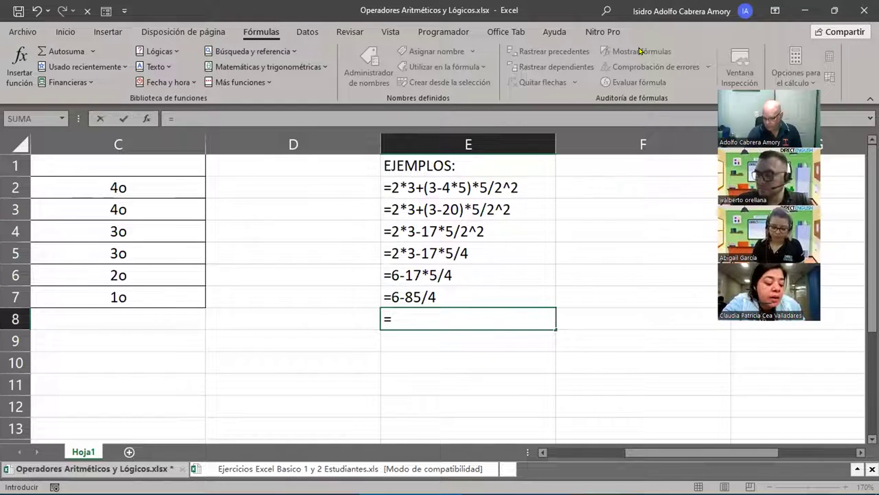
{"action": "type", "text": "6"}
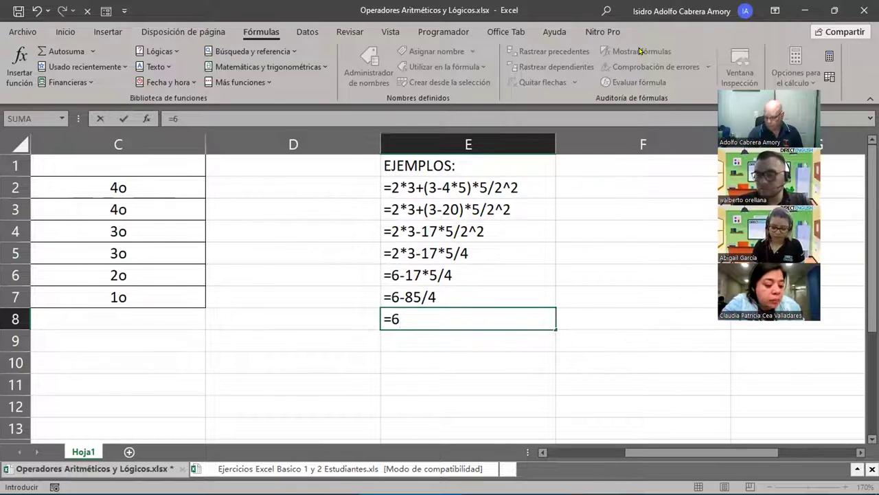
{"action": "type", "text": "-21.25"}
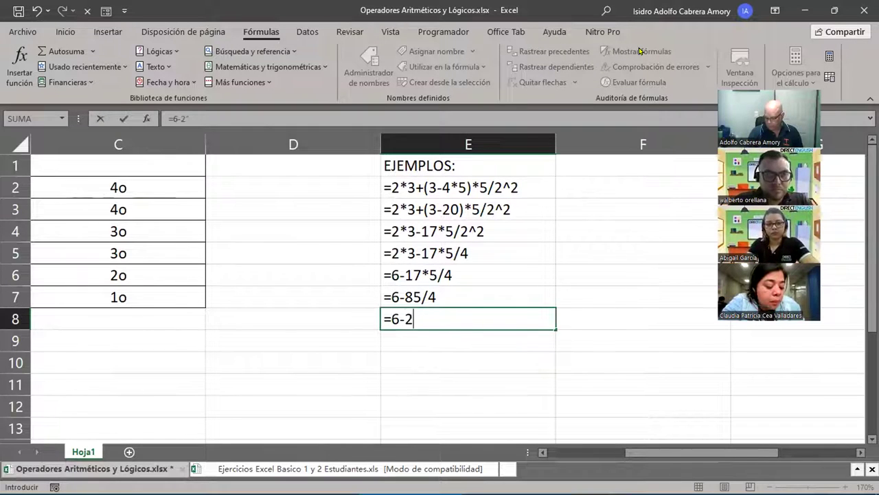
{"action": "key", "text": "Return"}
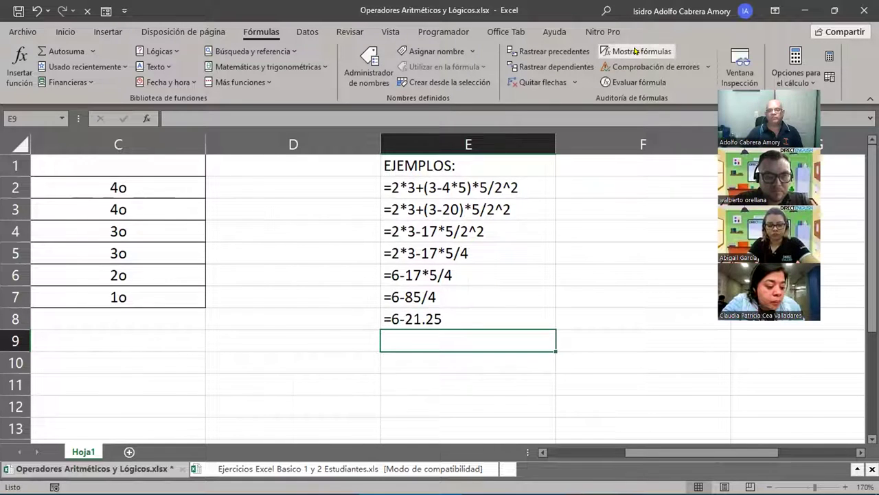
{"action": "left_click", "coordinate": [637, 51]}
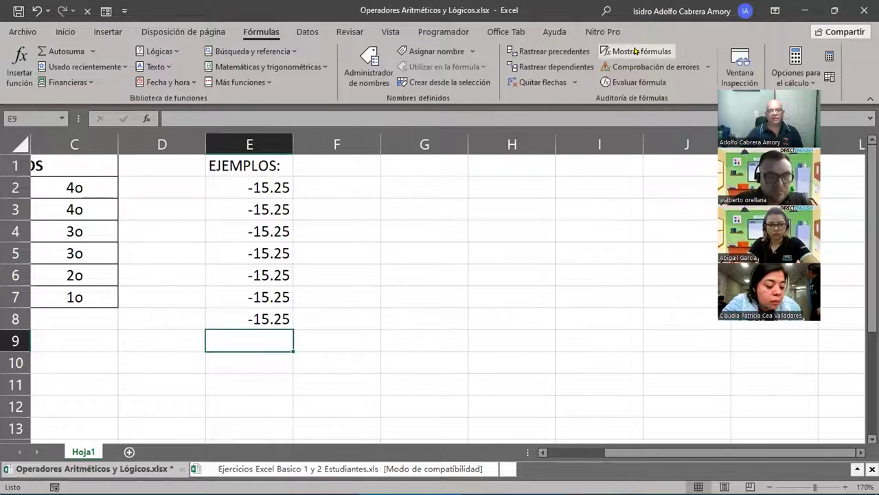
{"action": "left_click", "coordinate": [636, 51]}
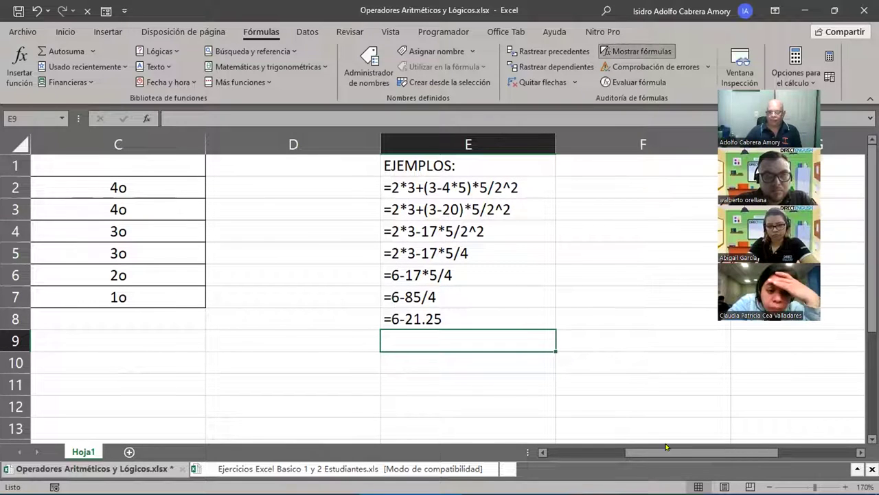
- Review the arithmetic operators and their precedence order in A2:C7 against the reduced example formulas in column E, selecting cell E4
{"action": "left_click_drag", "start_coordinate": [643, 450], "coordinate": [567, 451]}
{"action": "left_click_drag", "start_coordinate": [294, 180], "coordinate": [595, 301]}
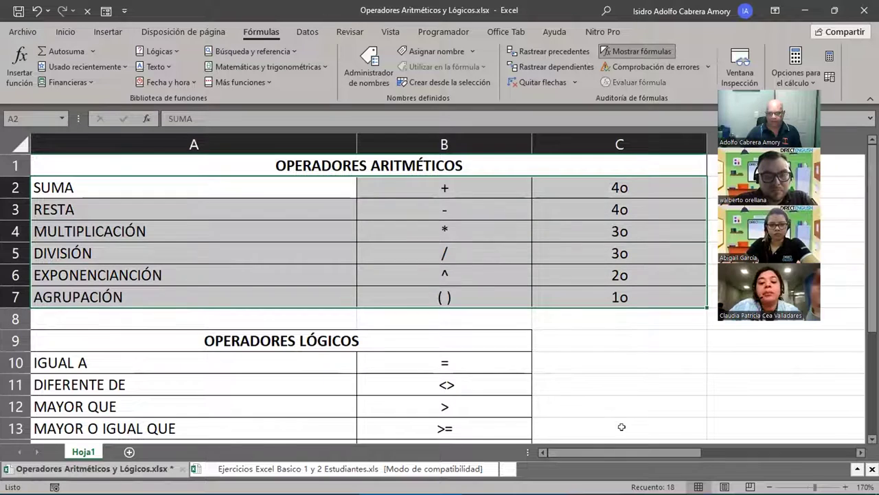
{"action": "left_click_drag", "start_coordinate": [611, 452], "coordinate": [694, 452]}
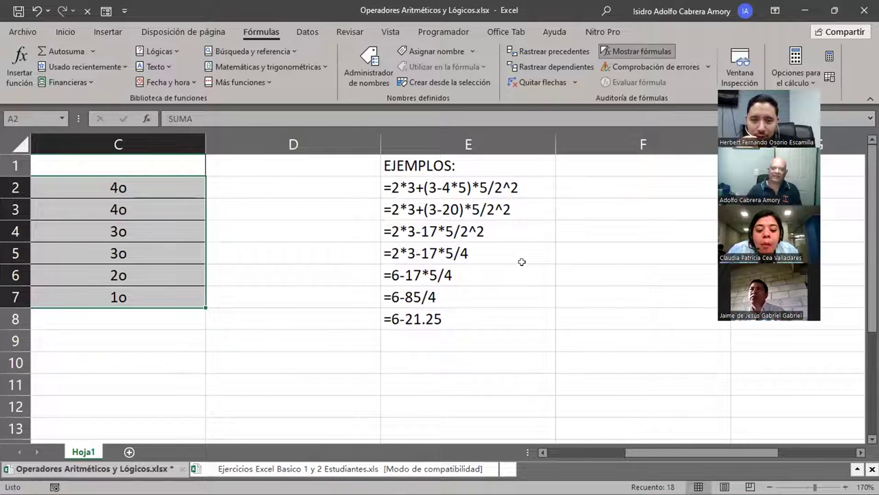
{"action": "left_click", "coordinate": [500, 224]}
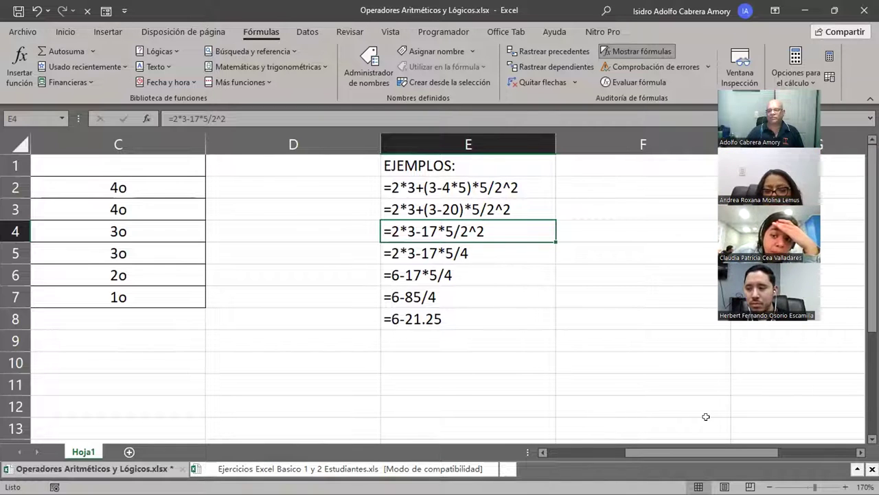
- Switch to the workbook Ejercicios Excel Basico 1 y 2 Estudiantes.xls
{"action": "left_click", "coordinate": [328, 471]}
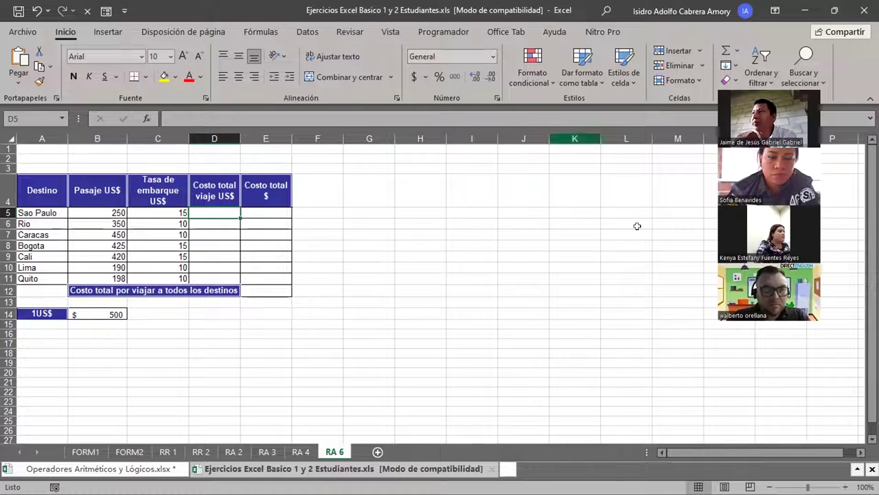
- Open the FORM1 sheet, enlarge the view, and review the Materiales de Apoyo table, including its Art, Cantidad and empty Costo Total columns
{"action": "left_click", "coordinate": [87, 451]}
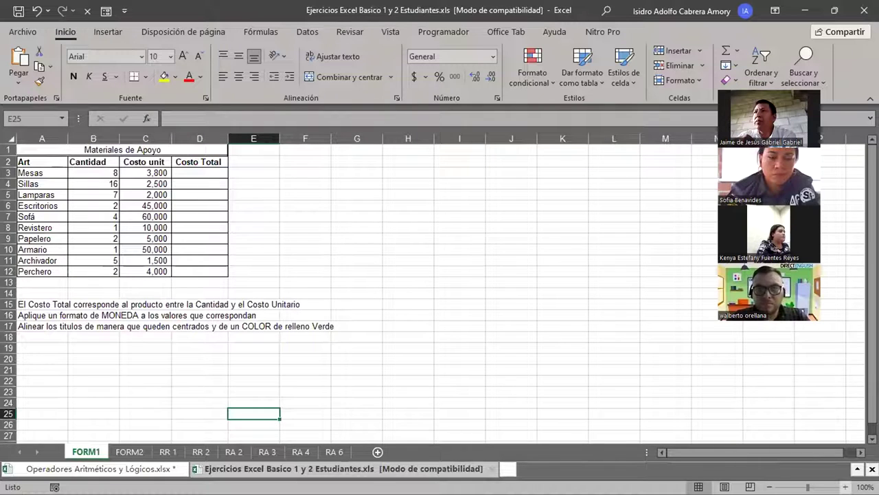
{"action": "scroll", "coordinate": [662, 410], "scroll_direction": "down", "scroll_amount": 2}
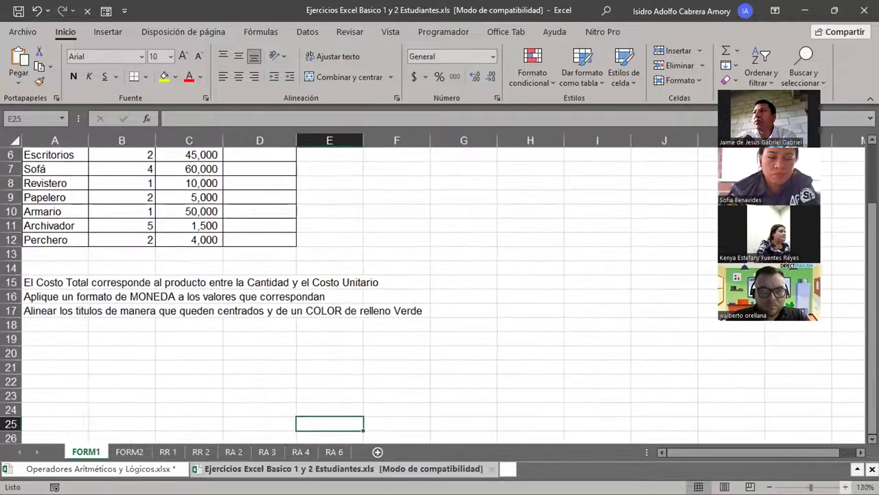
{"action": "scroll", "coordinate": [662, 410], "scroll_direction": "up", "scroll_amount": 3}
{"action": "scroll", "coordinate": [389, 390], "scroll_direction": "up", "scroll_amount": 2}
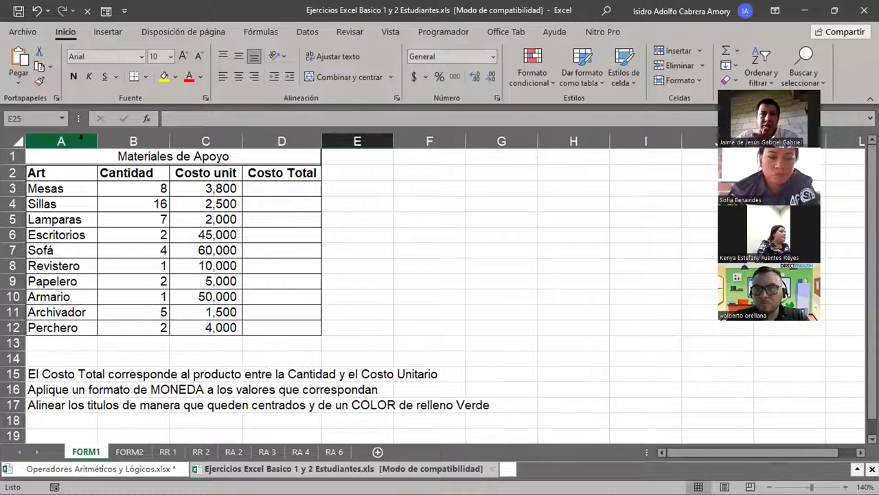
{"action": "left_click_drag", "start_coordinate": [79, 152], "coordinate": [234, 327]}
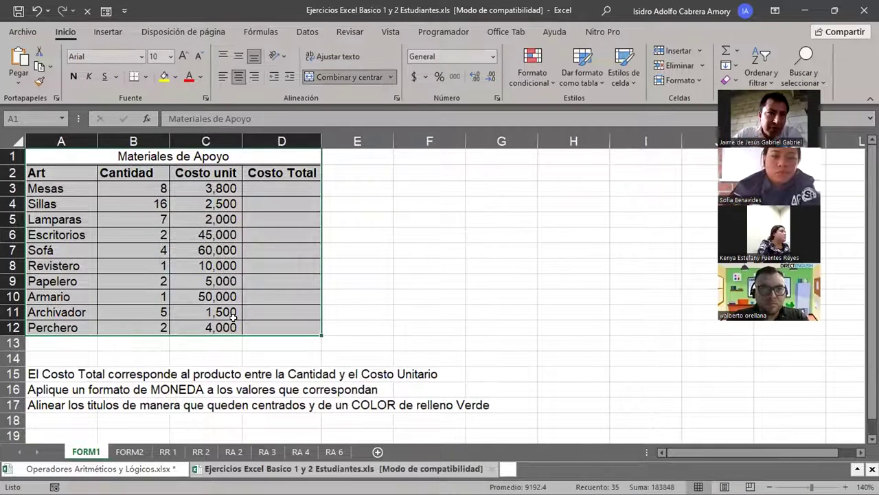
{"action": "left_click_drag", "start_coordinate": [287, 185], "coordinate": [294, 314]}
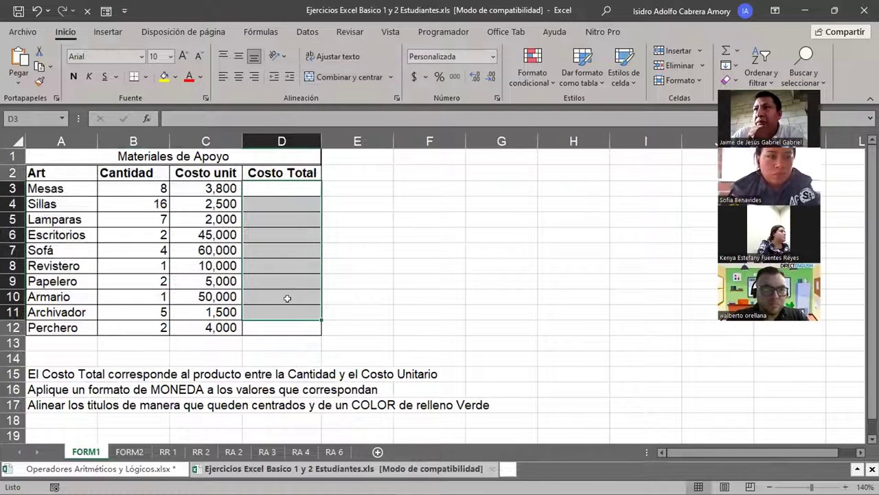
{"action": "left_click_drag", "start_coordinate": [49, 171], "coordinate": [61, 328]}
{"action": "left_click_drag", "start_coordinate": [142, 173], "coordinate": [132, 327]}
- Apply the dollar accounting format to the Costo unit column, C2:C12, and autofit the width of column C
{"action": "left_click_drag", "start_coordinate": [206, 173], "coordinate": [206, 328]}
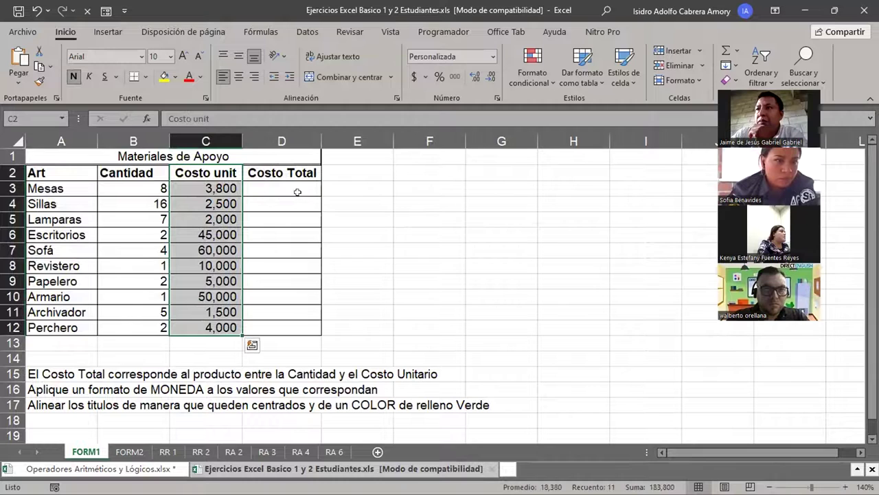
{"action": "left_click", "coordinate": [413, 77]}
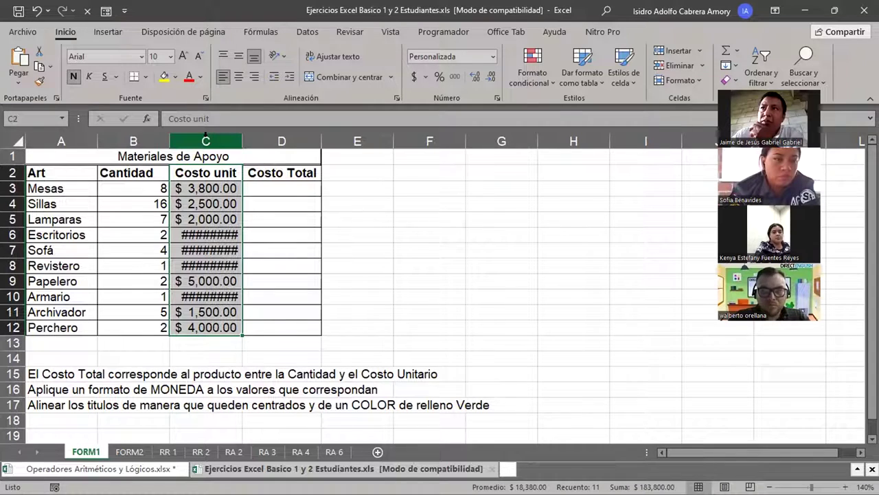
{"action": "double_click", "coordinate": [236, 141]}
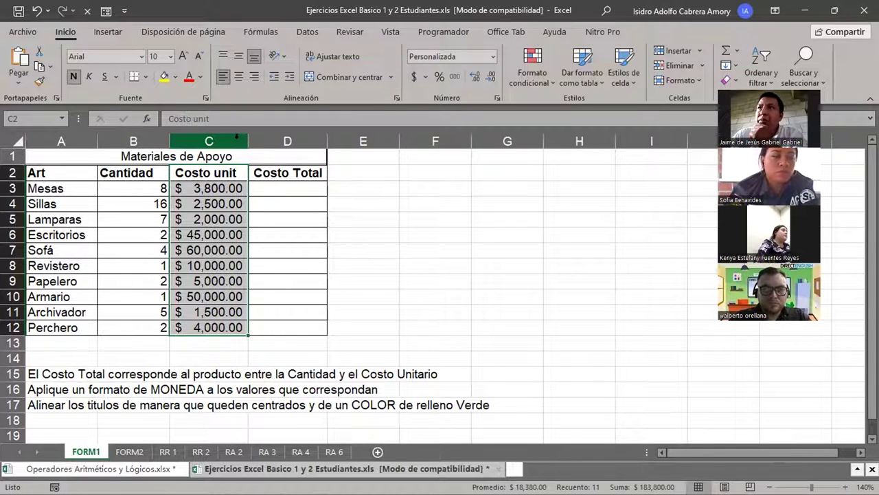
- Examine the Costo Total instruction in row 15, highlighting the word "producto", and relate it to cells B3, C3 and D3
{"action": "left_click", "coordinate": [285, 183]}
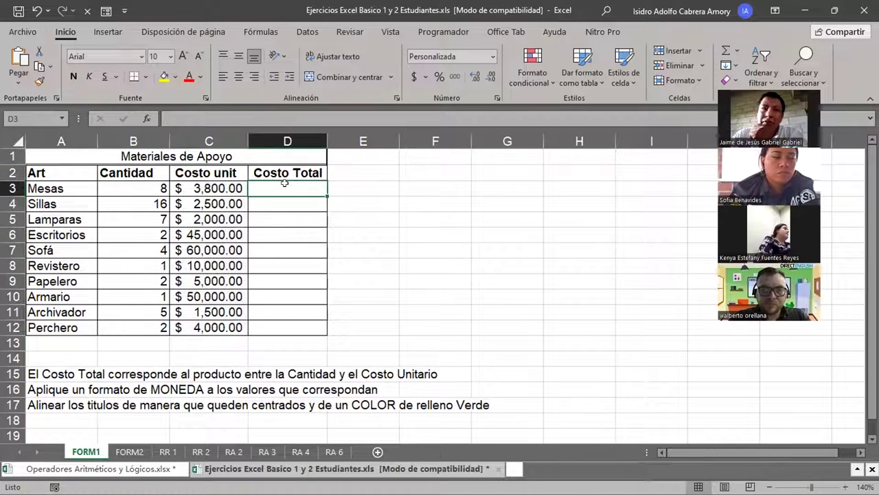
{"action": "left_click_drag", "start_coordinate": [84, 375], "coordinate": [413, 369]}
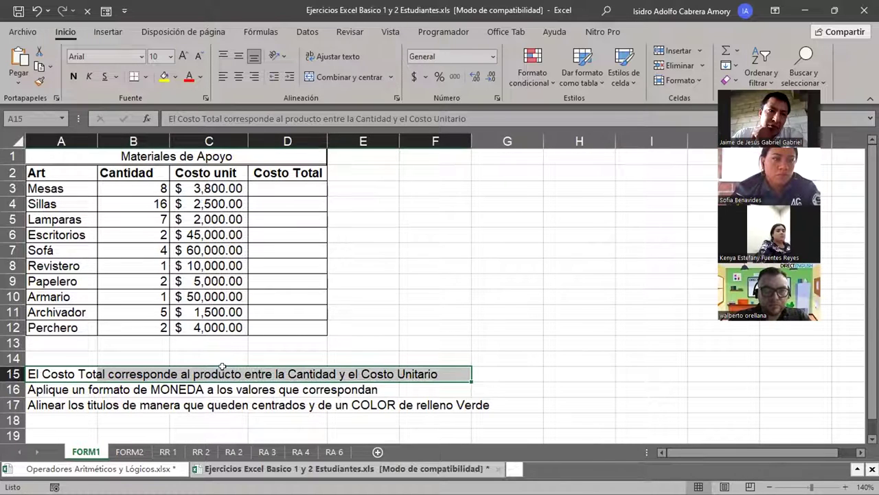
{"action": "double_click", "coordinate": [200, 370]}
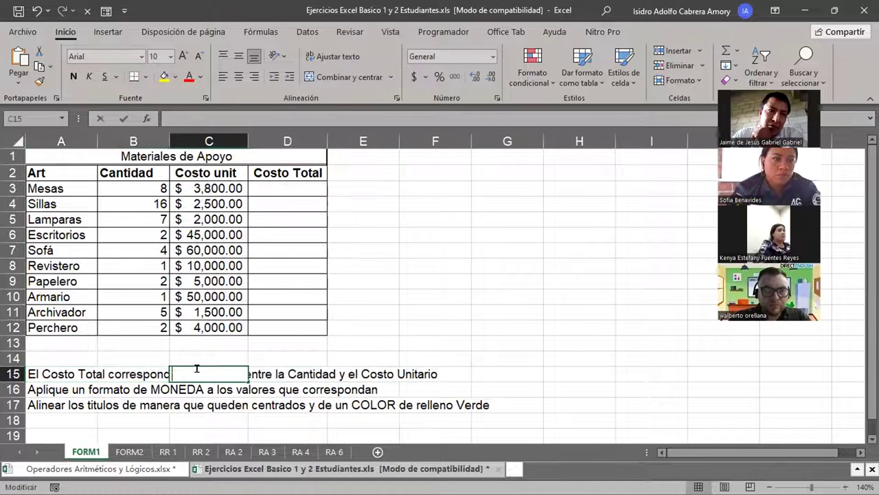
{"action": "double_click", "coordinate": [29, 372]}
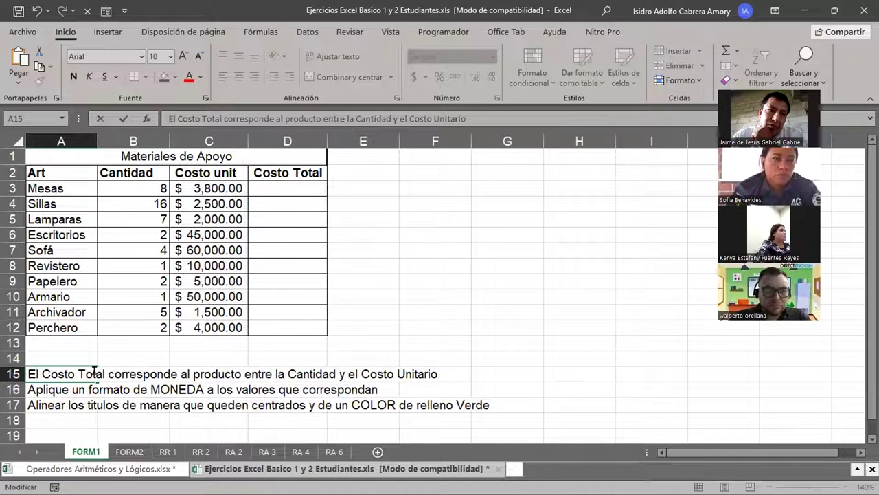
{"action": "left_click_drag", "start_coordinate": [193, 373], "coordinate": [242, 373]}
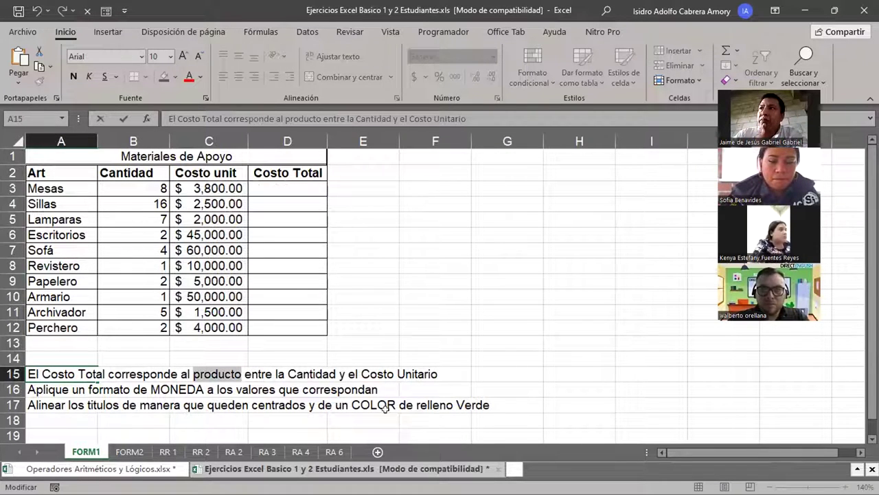
{"action": "left_click", "coordinate": [271, 182]}
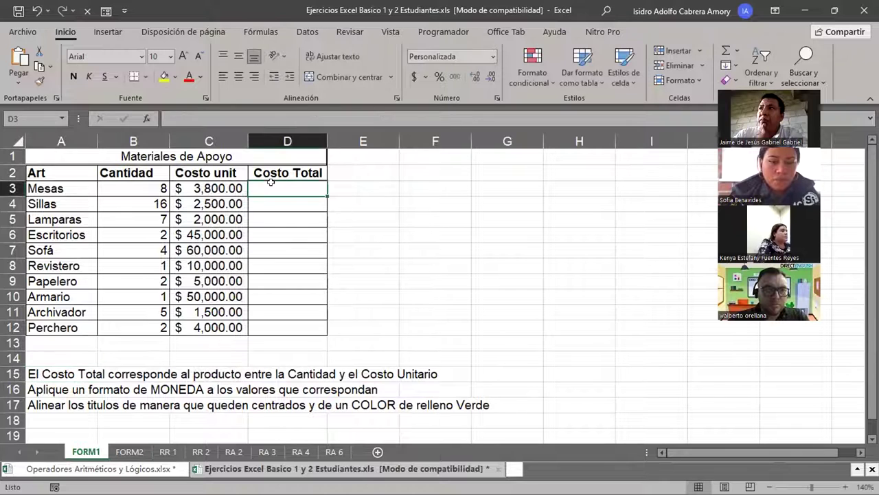
{"action": "left_click", "coordinate": [150, 181]}
{"action": "left_click", "coordinate": [224, 186]}
{"action": "left_click", "coordinate": [274, 188]}
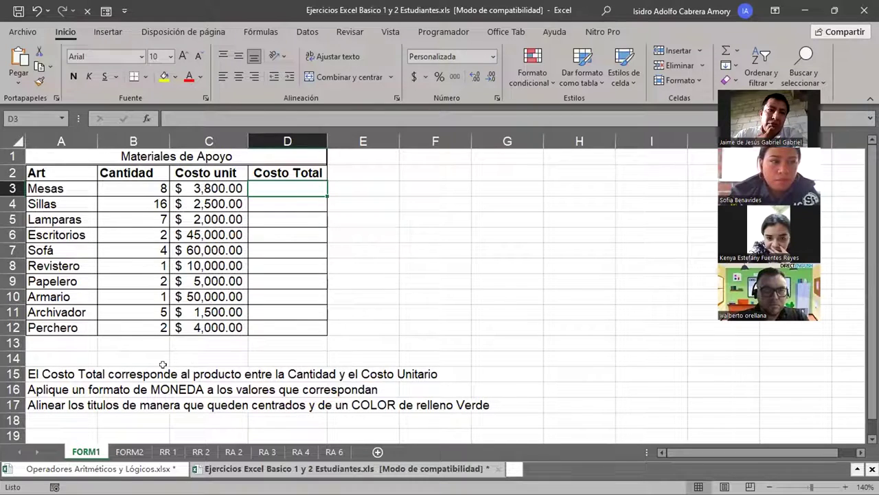
- Examine the MONEDA format instruction against the Costo Total and Costo unit columns, and the title alignment and green fill instruction in row 17
{"action": "left_click_drag", "start_coordinate": [55, 390], "coordinate": [342, 389]}
{"action": "left_click_drag", "start_coordinate": [282, 173], "coordinate": [286, 318]}
{"action": "left_click_drag", "start_coordinate": [204, 172], "coordinate": [209, 328]}
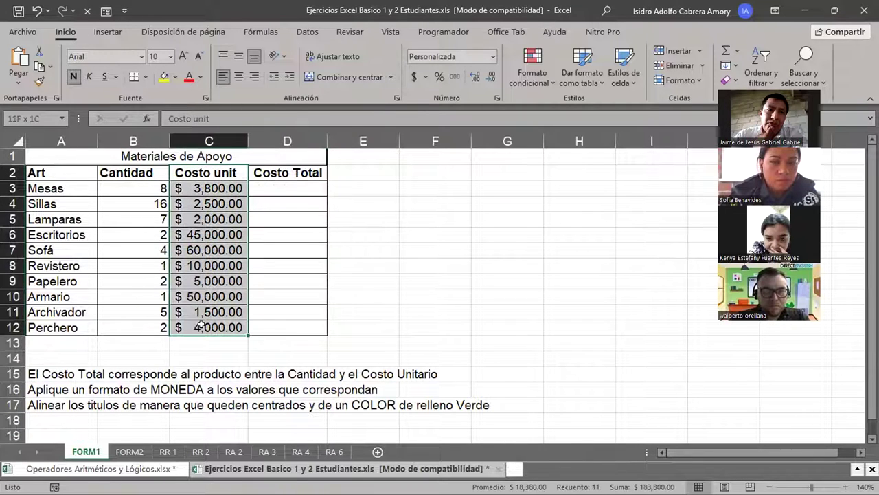
{"action": "left_click_drag", "start_coordinate": [59, 405], "coordinate": [482, 404]}
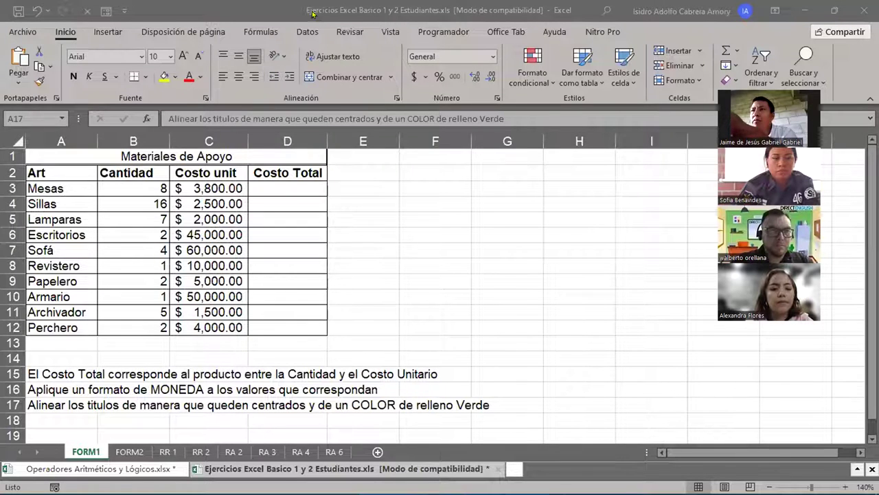
{"action": "left_click", "coordinate": [335, 10]}
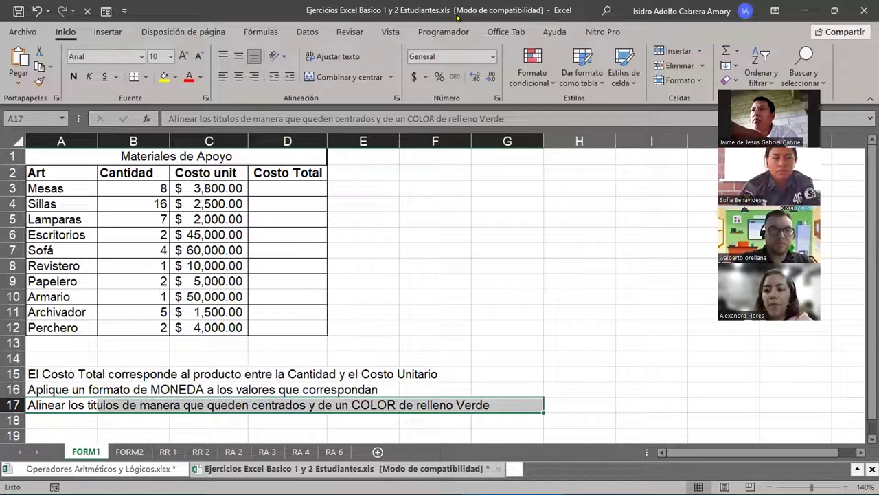
- Go through the Materiales de Apoyo table column by column, highlighting Art, Cantidad, Costo unit and Costo Total in turn
{"action": "left_click", "coordinate": [212, 182]}
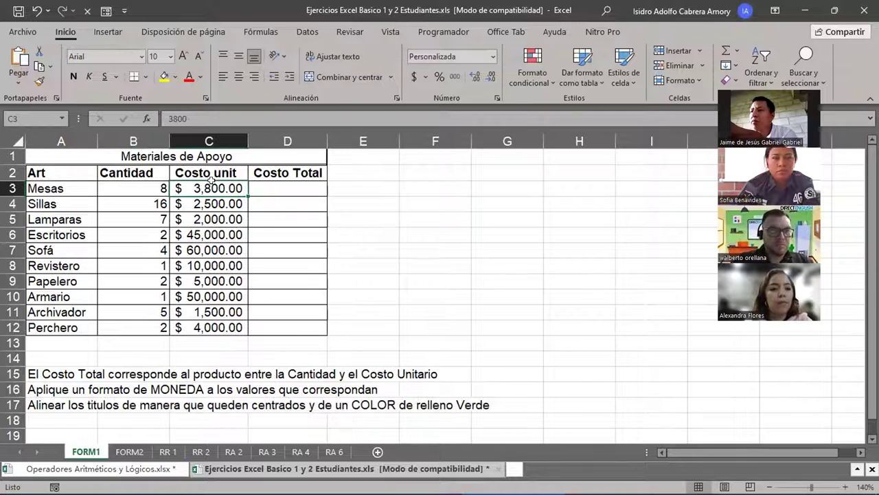
{"action": "left_click_drag", "start_coordinate": [45, 154], "coordinate": [62, 328]}
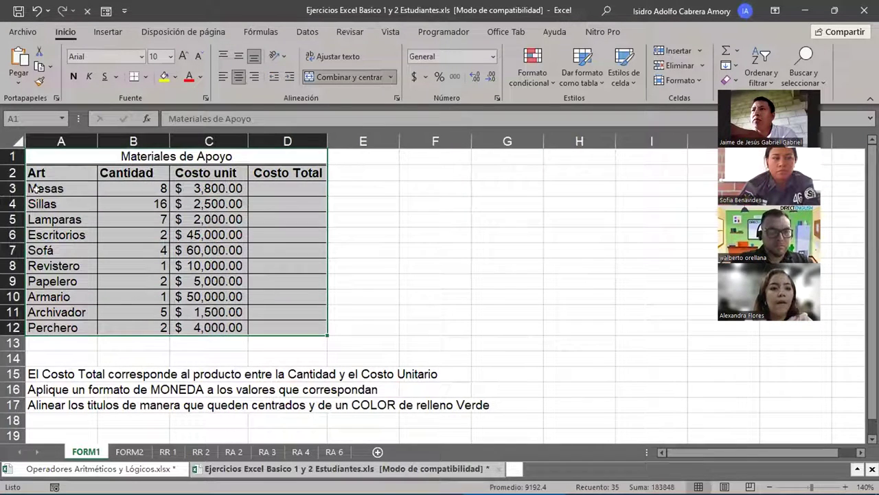
{"action": "left_click_drag", "start_coordinate": [40, 172], "coordinate": [60, 328]}
{"action": "left_click_drag", "start_coordinate": [128, 178], "coordinate": [139, 318]}
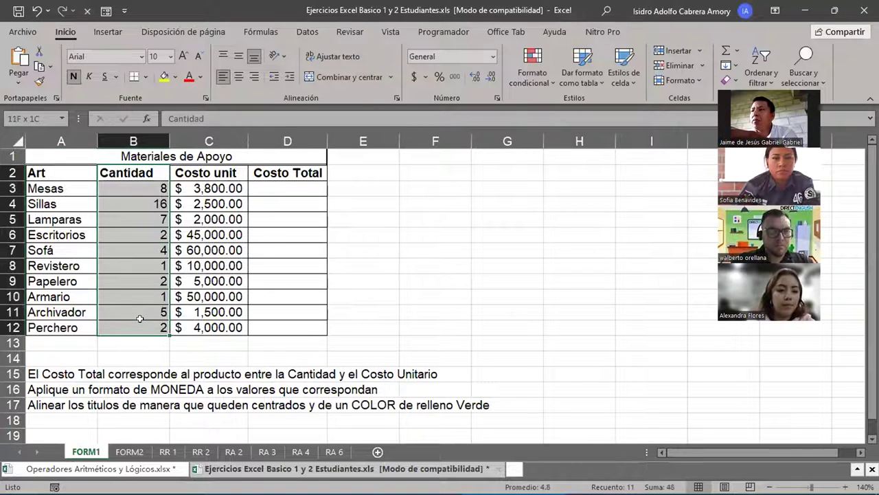
{"action": "left_click_drag", "start_coordinate": [206, 172], "coordinate": [205, 321]}
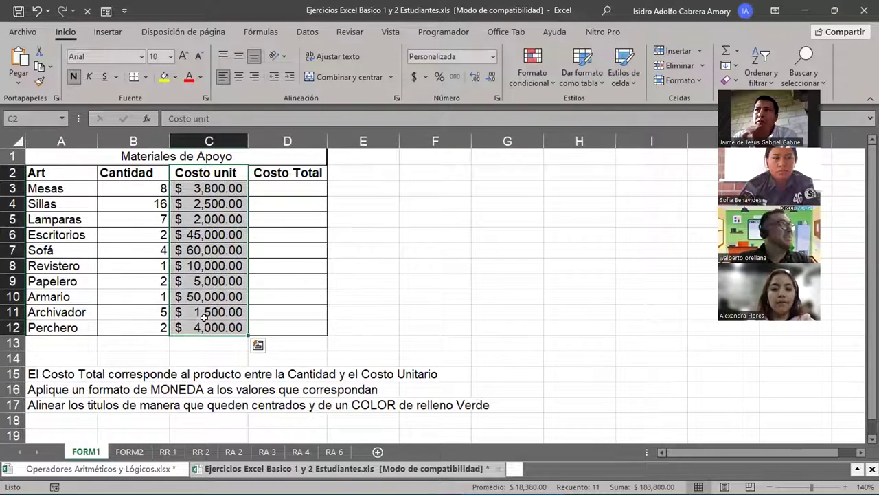
{"action": "left_click_drag", "start_coordinate": [276, 170], "coordinate": [278, 324]}
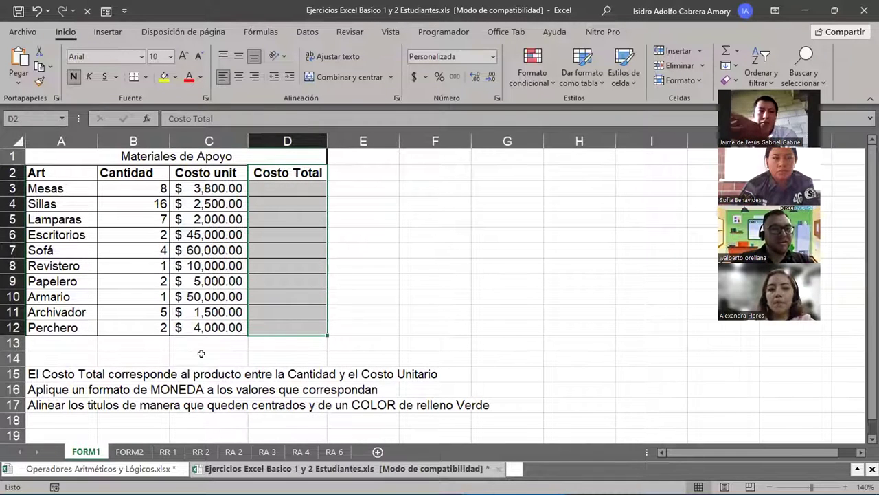
- Reread the three exercise instructions in rows 15 to 17, relating the product and currency format to the Costo Total column
{"action": "left_click_drag", "start_coordinate": [45, 374], "coordinate": [150, 371]}
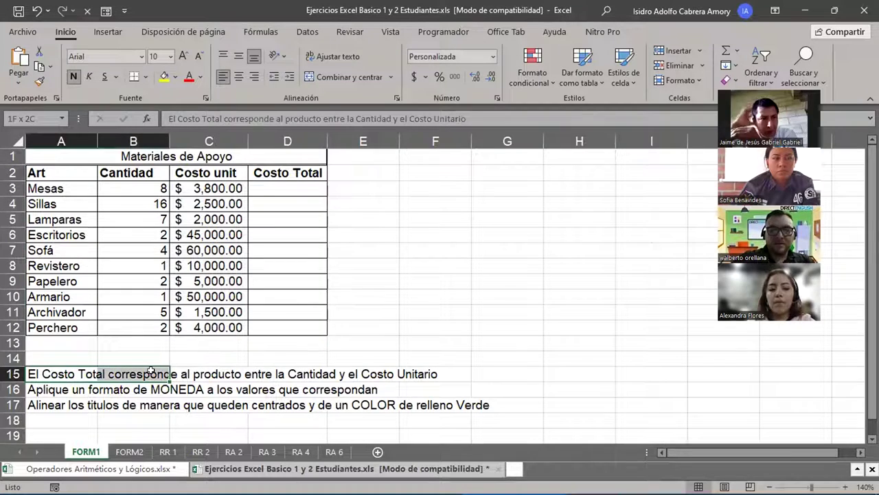
{"action": "left_click_drag", "start_coordinate": [275, 377], "coordinate": [409, 375]}
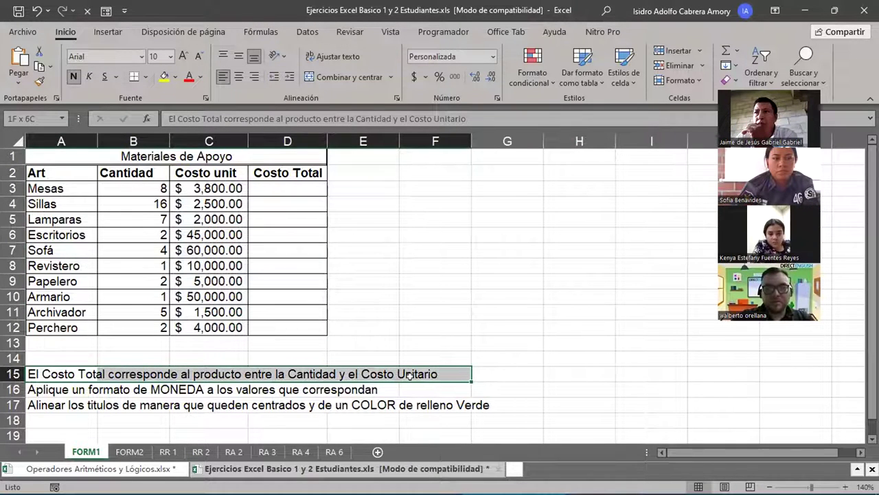
{"action": "left_click_drag", "start_coordinate": [410, 375], "coordinate": [410, 375]}
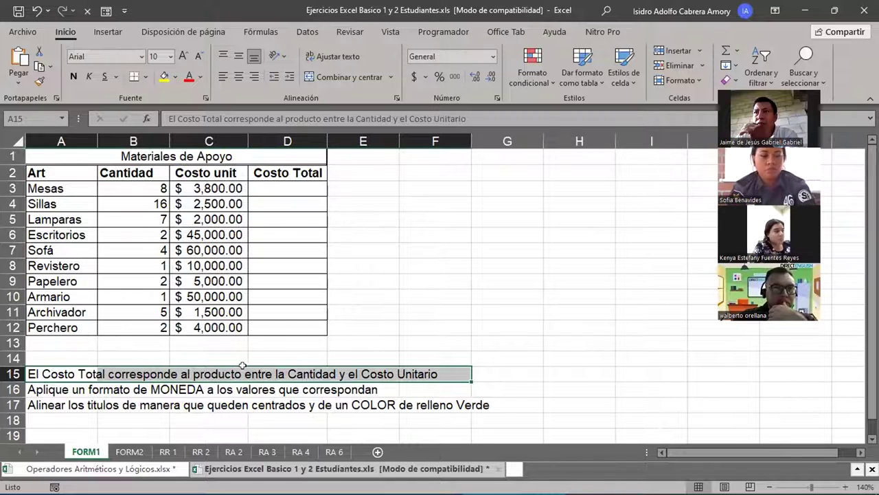
{"action": "left_click_drag", "start_coordinate": [281, 183], "coordinate": [291, 323]}
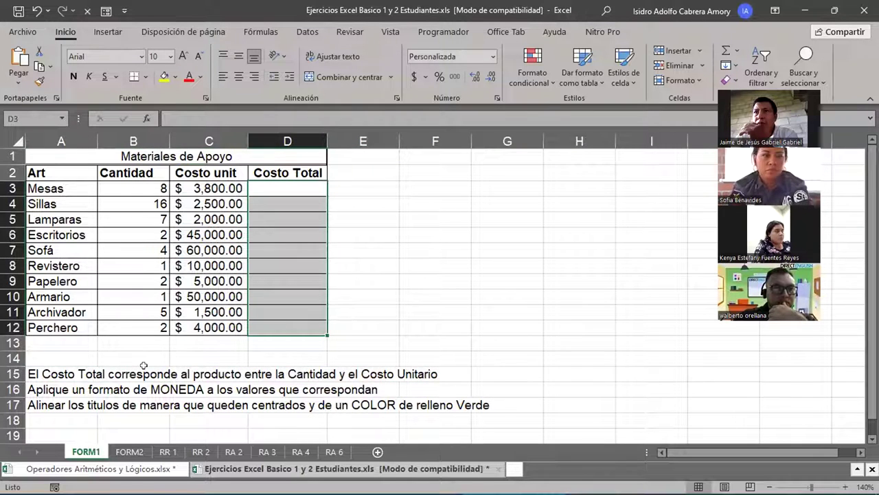
{"action": "left_click_drag", "start_coordinate": [48, 392], "coordinate": [364, 388]}
{"action": "left_click_drag", "start_coordinate": [294, 173], "coordinate": [287, 326]}
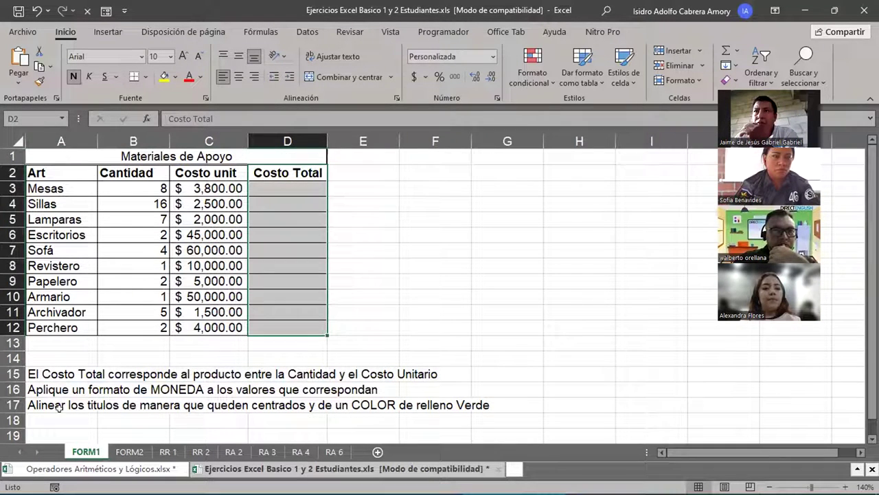
{"action": "mouse_move", "coordinate": [49, 405]}
{"action": "left_mouse_down"}
{"action": "mouse_move", "coordinate": [466, 388]}
{"action": "mouse_move", "coordinate": [472, 400]}
{"action": "left_mouse_up"}
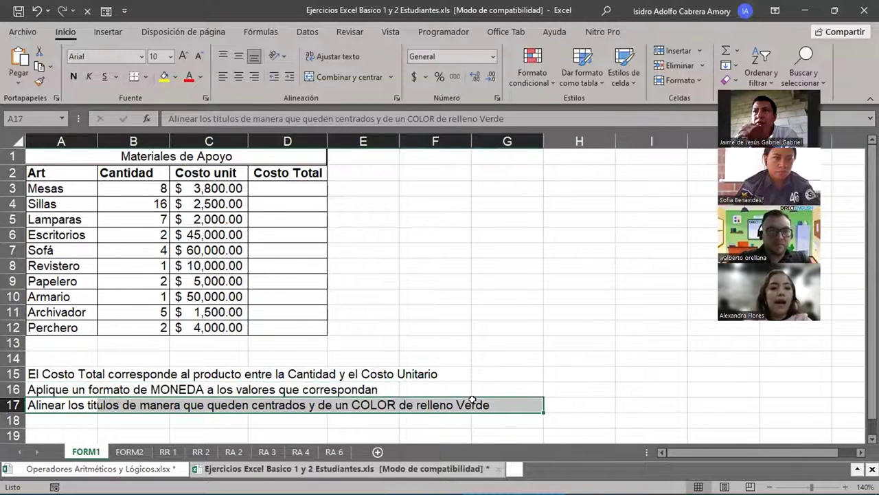
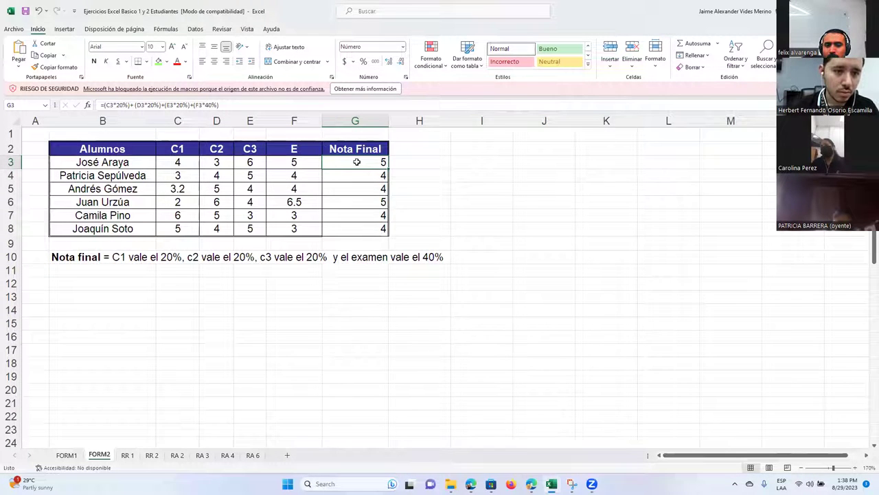
- Show the formulas on the FORM2 sheet and bring the whole Nota Final column into view
{"action": "left_click", "coordinate": [169, 29]}
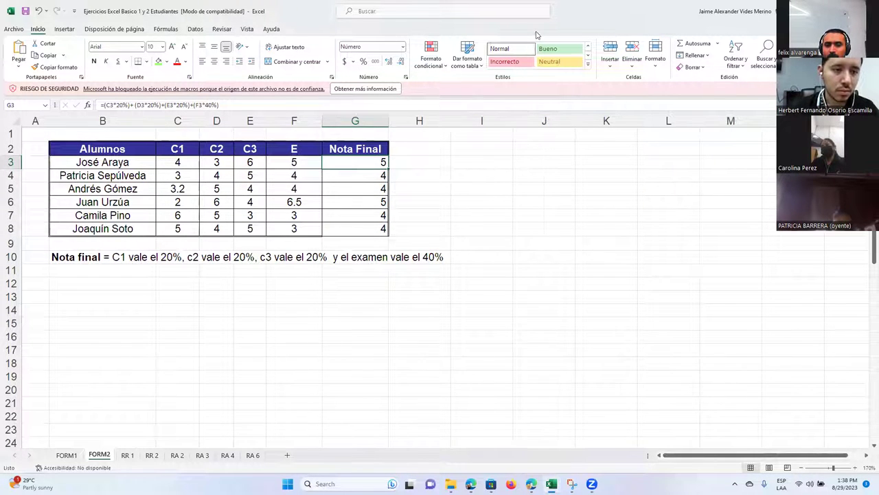
{"action": "left_click", "coordinate": [542, 47]}
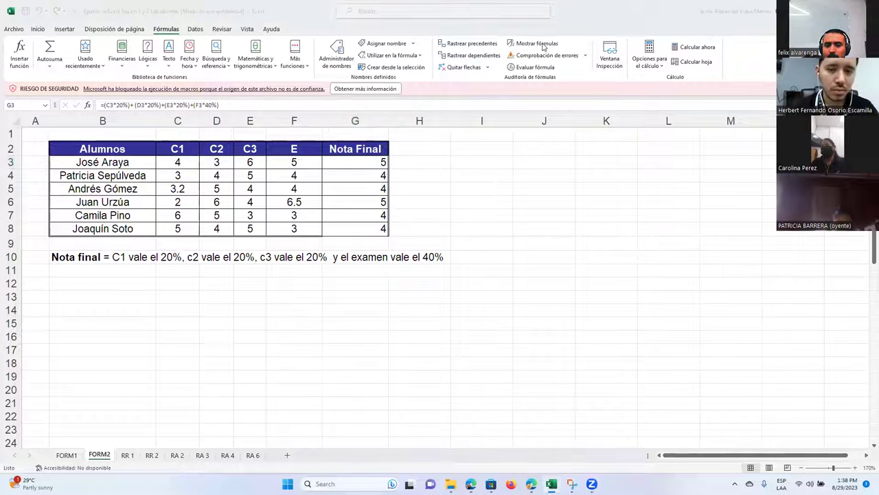
{"action": "left_click", "coordinate": [539, 45]}
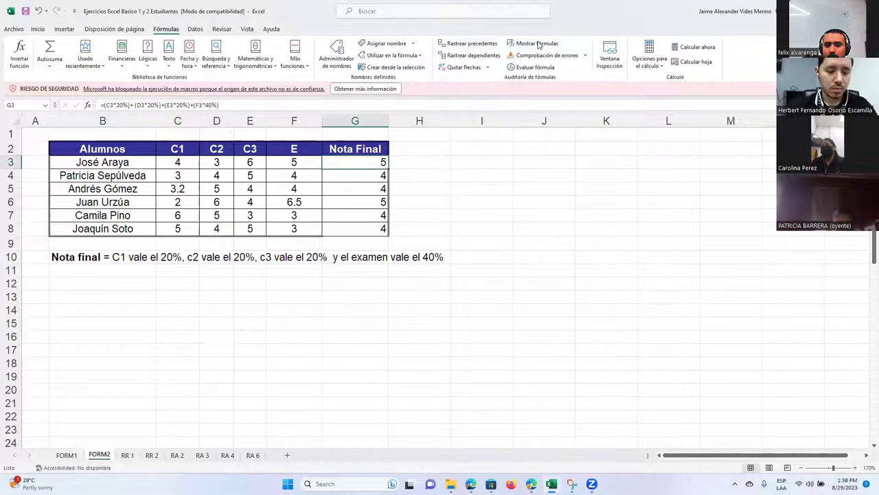
{"action": "left_click", "coordinate": [539, 46]}
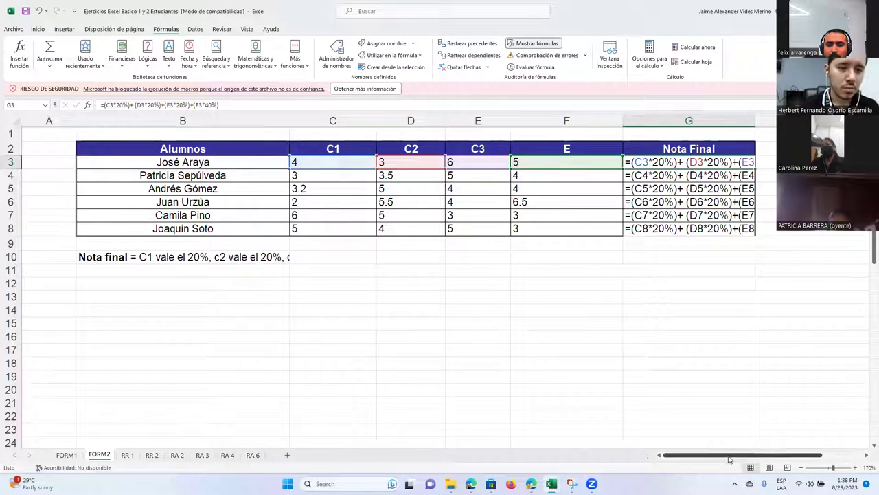
{"action": "scroll", "coordinate": [730, 459], "scroll_direction": "right", "scroll_amount": 2}
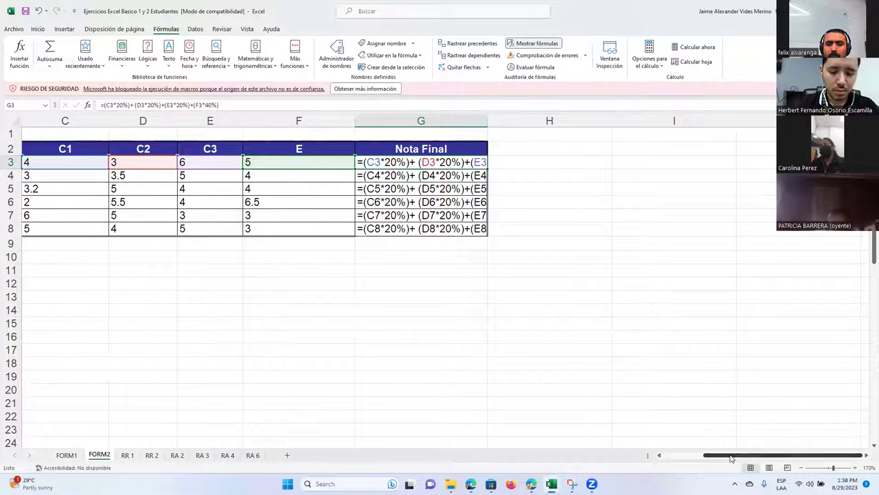
- Remove the extra space after the first plus sign in G3's Nota Final formula, giving =(C3*20%)+(D3*20%)+(E3*20%)+(F3*40%)
{"action": "scroll", "coordinate": [657, 254], "scroll_direction": "left", "scroll_amount": 3}
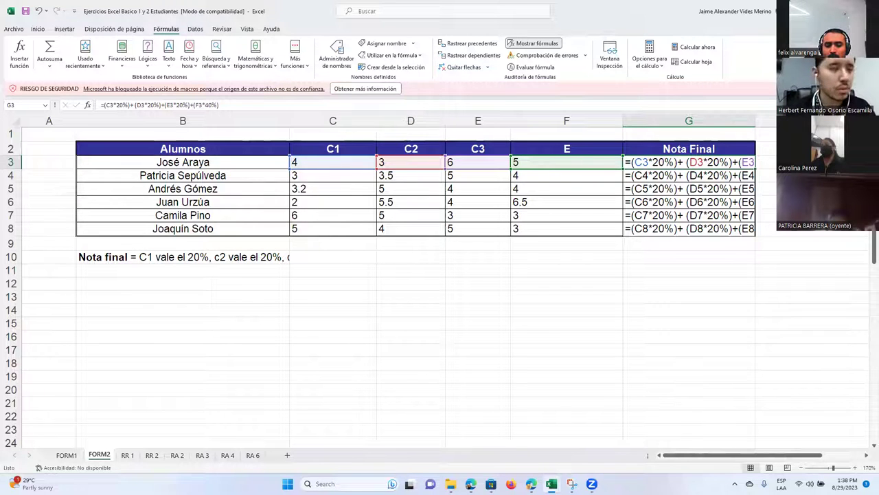
{"action": "left_click_drag", "start_coordinate": [691, 460], "coordinate": [646, 156]}
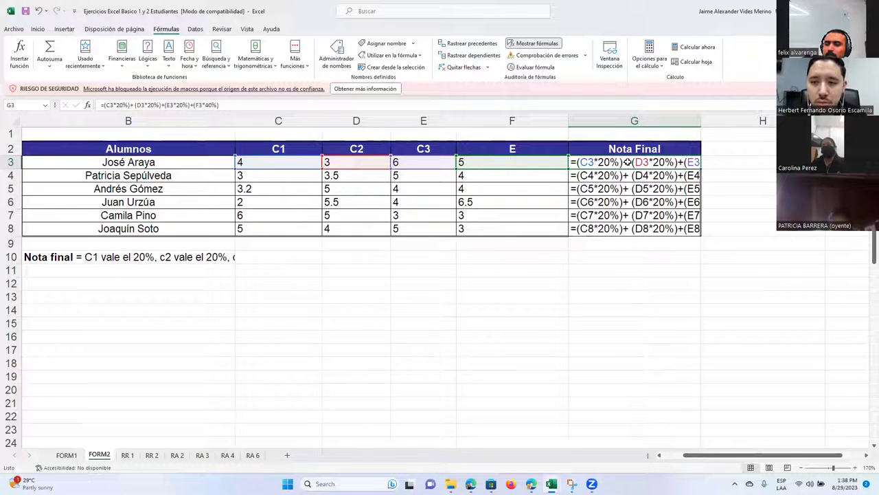
{"action": "left_click", "coordinate": [134, 105]}
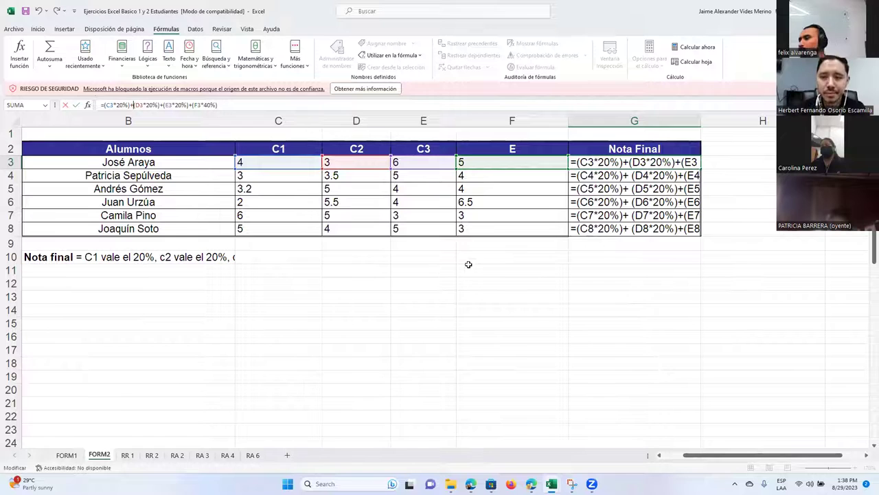
{"action": "left_click", "coordinate": [222, 105]}
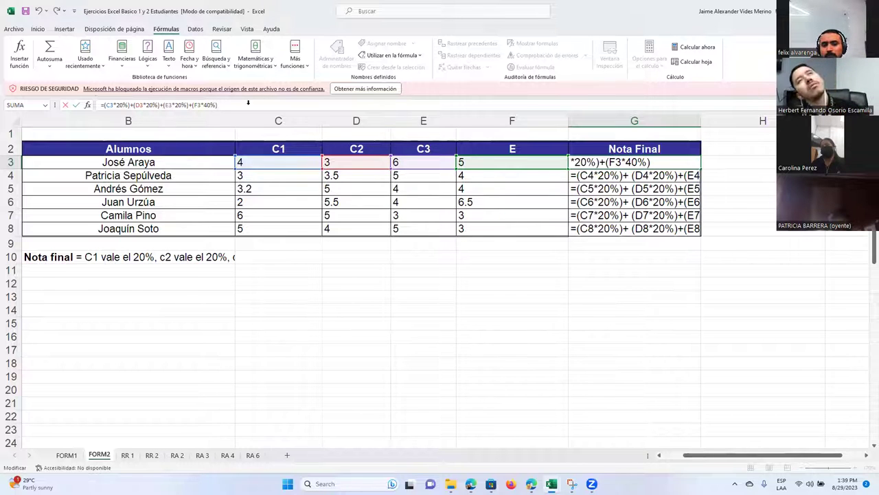
{"action": "key", "text": "Return"}
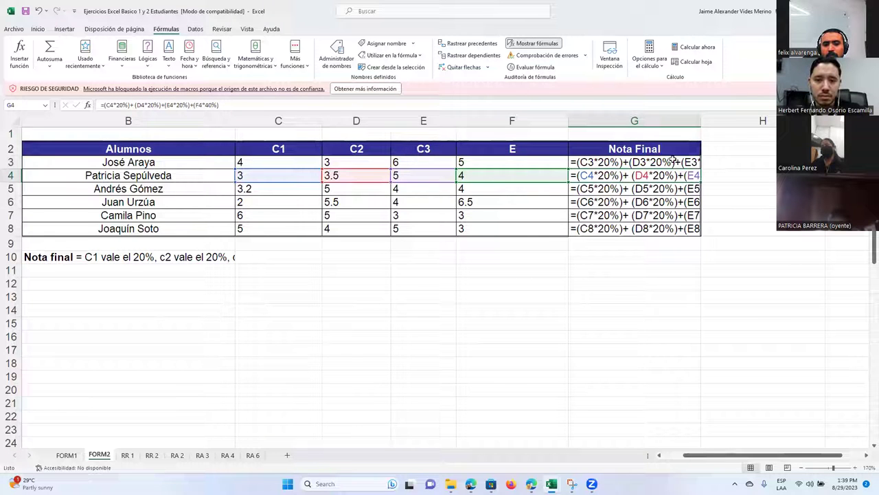
- Hide the formulas and fill the G3 formula down the Nota Final column through G8, checking the copied formula in G4
{"action": "left_click", "coordinate": [511, 45]}
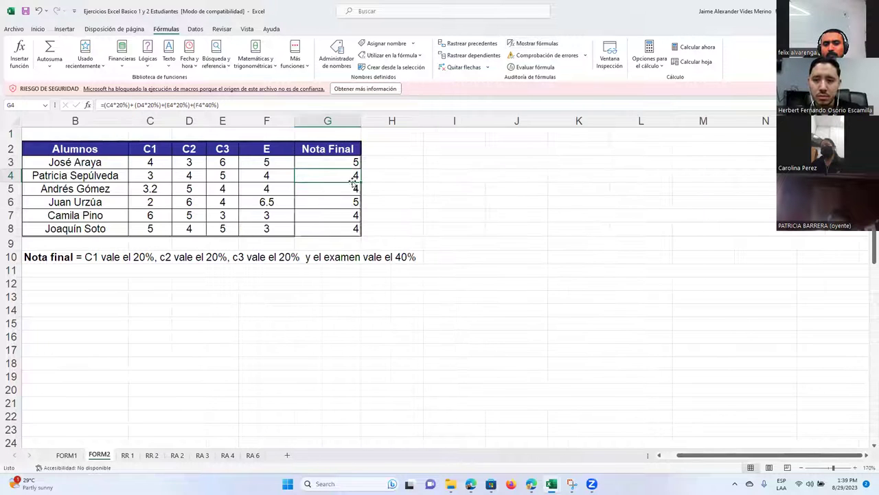
{"action": "left_click", "coordinate": [323, 162]}
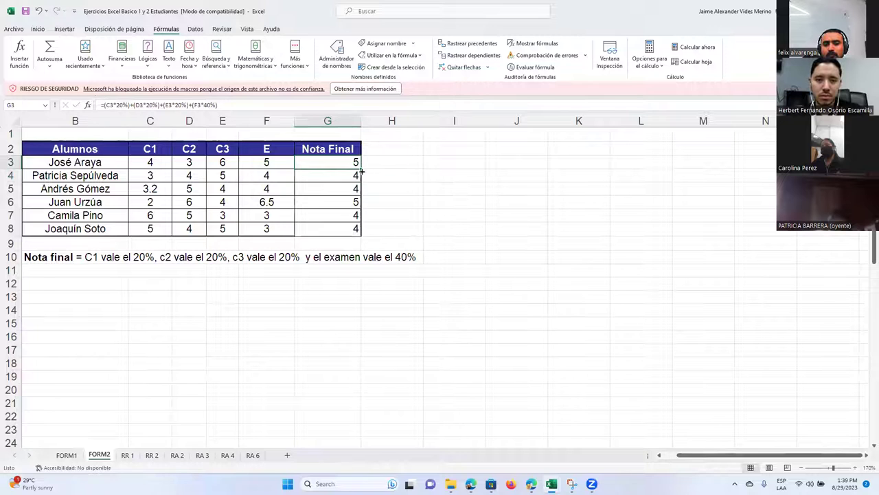
{"action": "left_click_drag", "start_coordinate": [361, 167], "coordinate": [358, 235]}
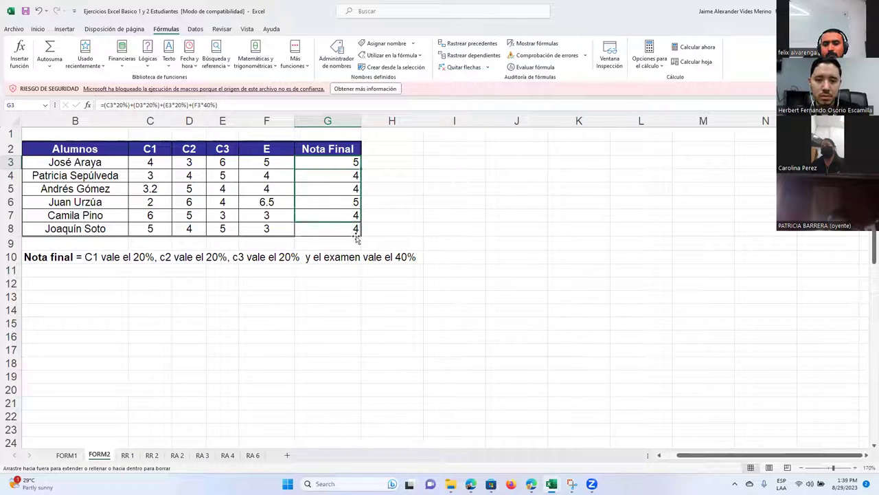
{"action": "left_click", "coordinate": [448, 238]}
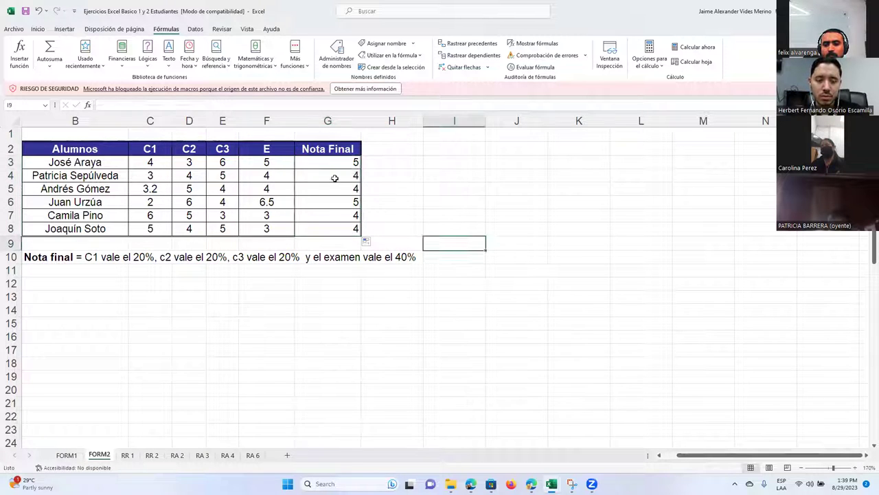
{"action": "left_click", "coordinate": [334, 177]}
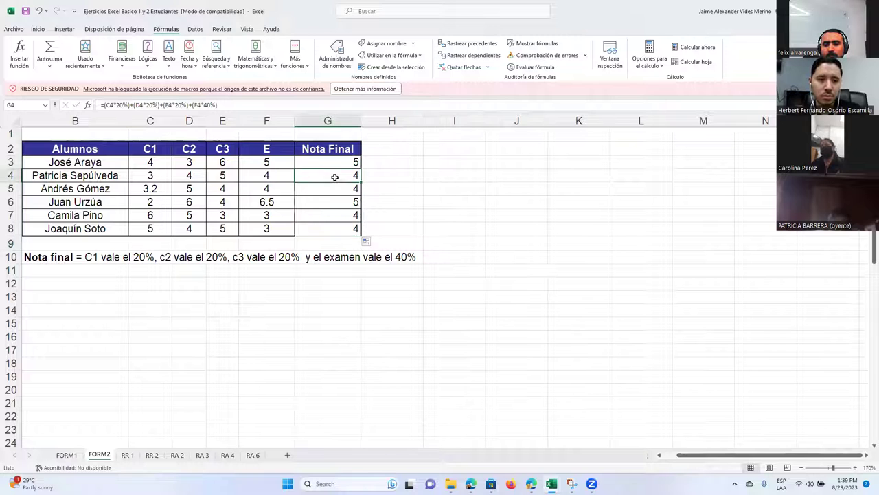
- Show the formulas and strip all parentheses from the G4 formula, leaving =C4*20%+D4*20%+E4*20%+F4*40%
{"action": "left_click", "coordinate": [550, 45]}
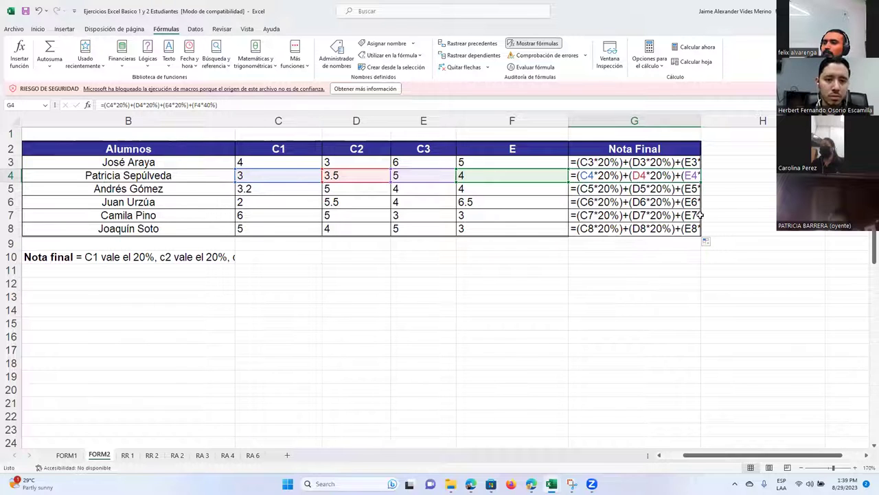
{"action": "left_click", "coordinate": [107, 105]}
{"action": "key", "text": "BackSpace"}
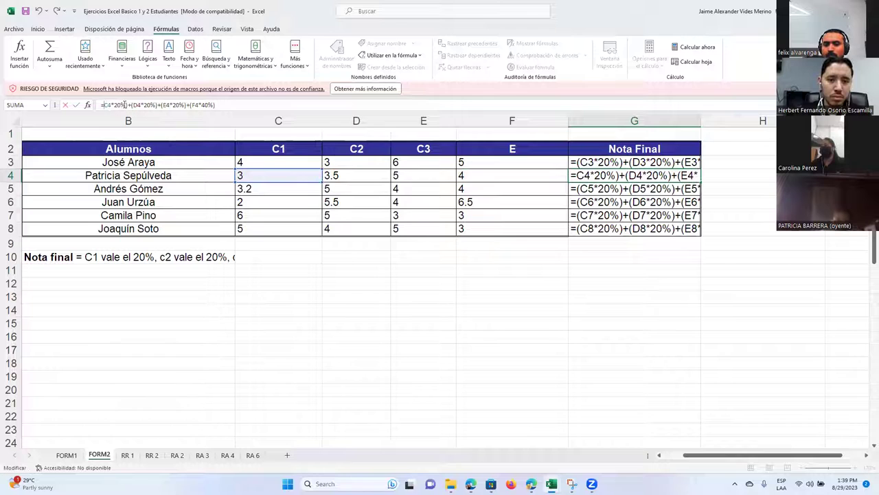
{"action": "left_click", "coordinate": [127, 104]}
{"action": "key", "text": "BackSpace"}
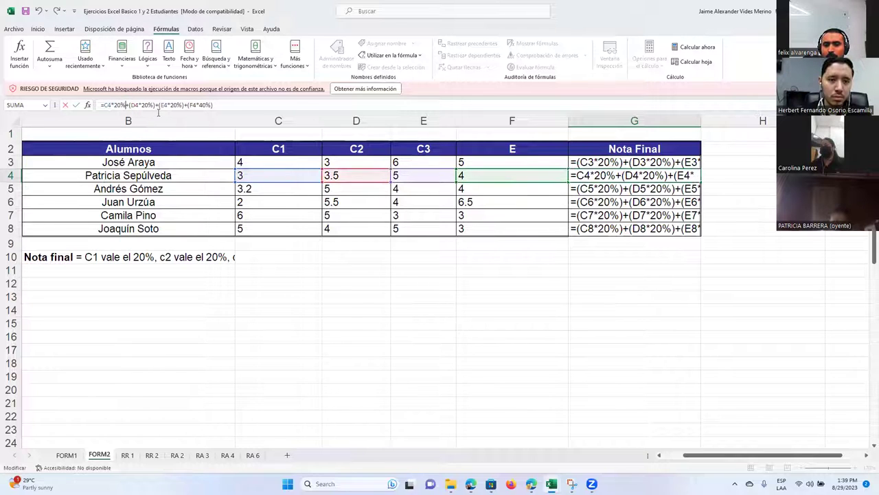
{"action": "left_click", "coordinate": [131, 105]}
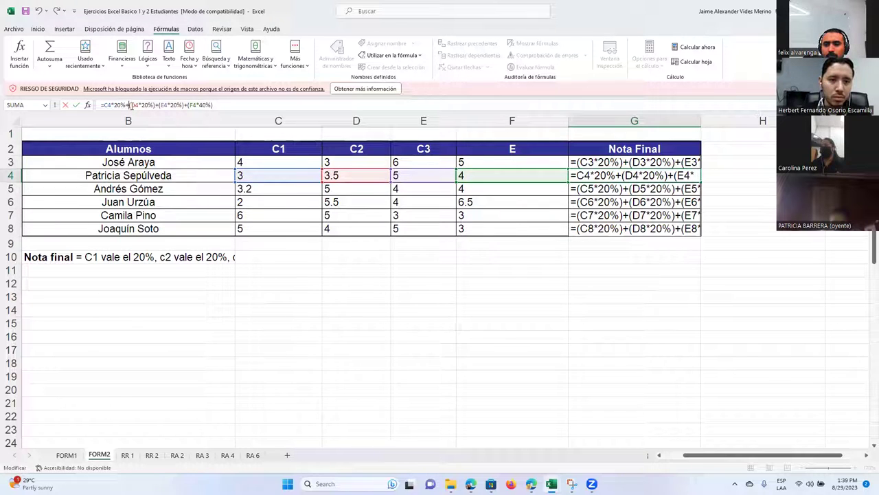
{"action": "key", "text": "BackSpace"}
{"action": "left_click", "coordinate": [154, 104]}
{"action": "key", "text": "BackSpace"}
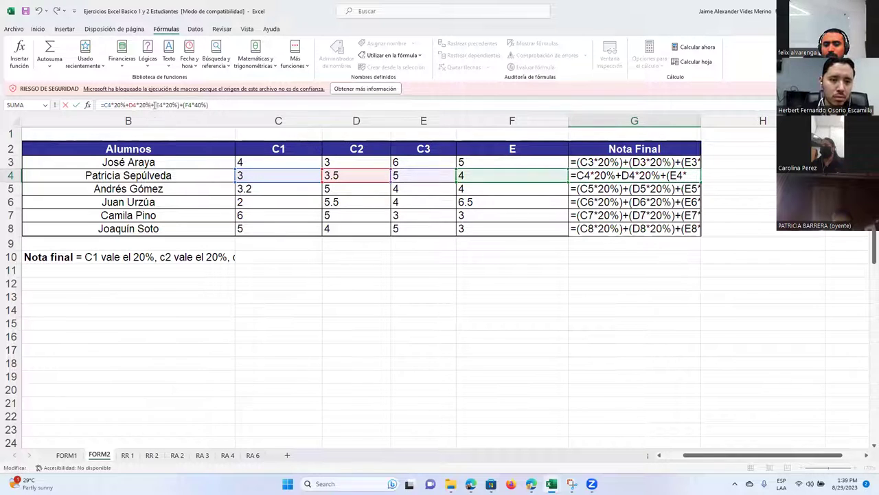
{"action": "left_click", "coordinate": [157, 105]}
{"action": "key", "text": "BackSpace"}
{"action": "left_click", "coordinate": [178, 105]}
{"action": "key", "text": "BackSpace"}
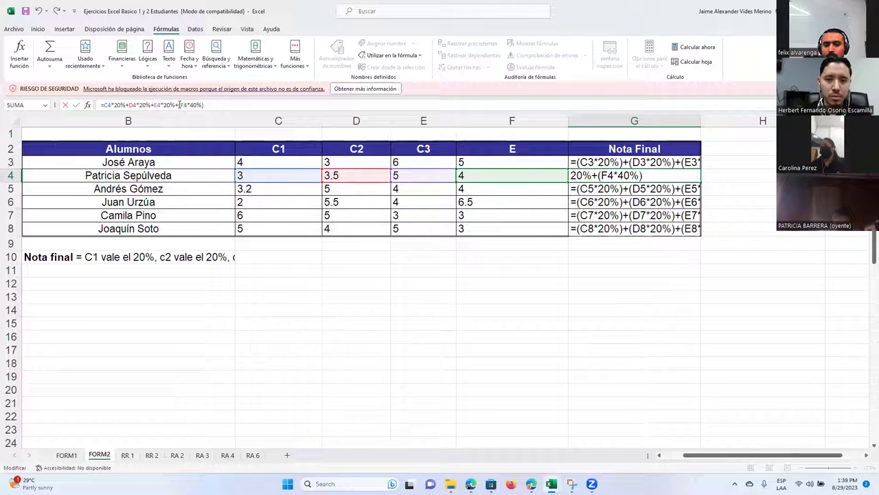
{"action": "left_click", "coordinate": [180, 106]}
{"action": "key", "text": "BackSpace"}
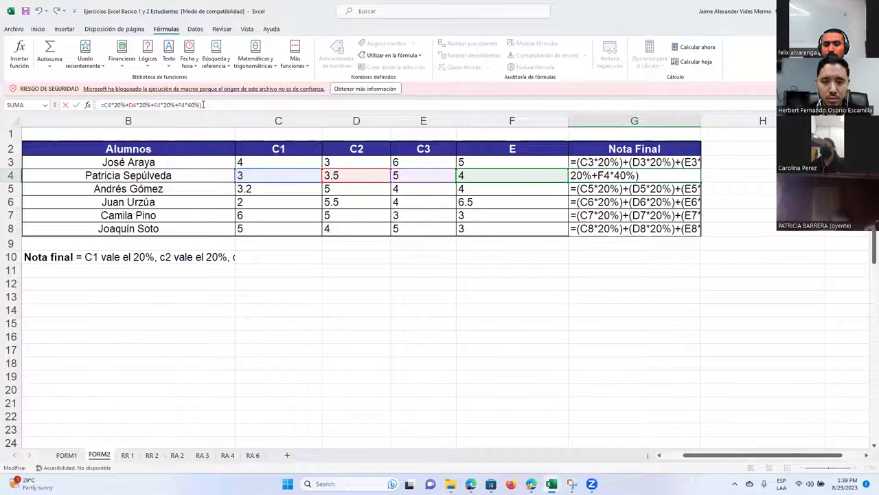
{"action": "key", "text": "Return"}
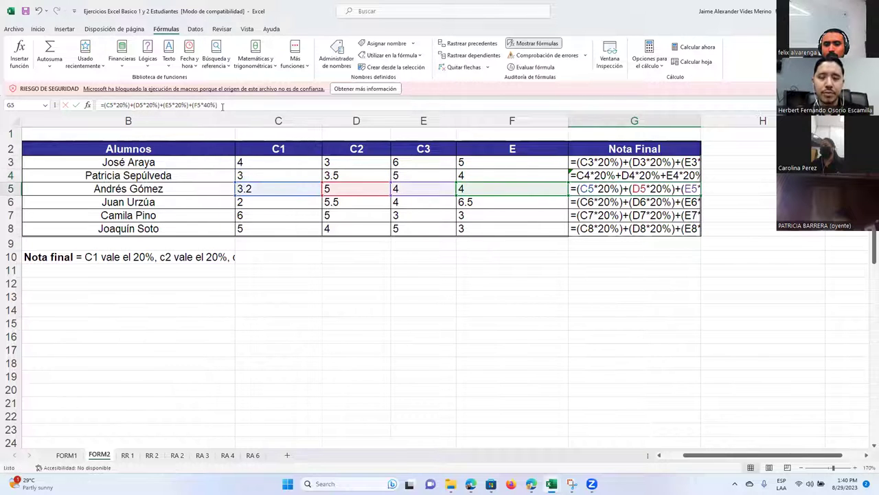
- Hide the formulas, compare G3 with G4, and fill the parenthesis-free G4 formula down through G8
{"action": "left_click", "coordinate": [515, 45]}
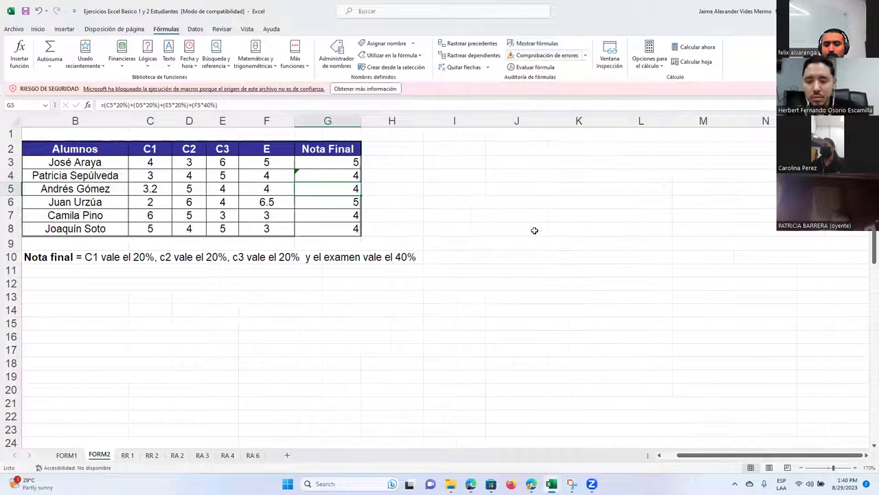
{"action": "left_click", "coordinate": [337, 163]}
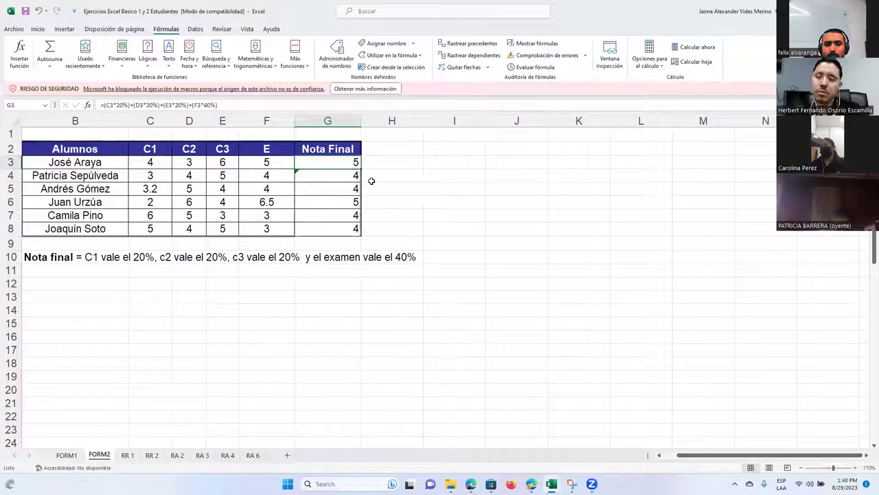
{"action": "left_click", "coordinate": [337, 175]}
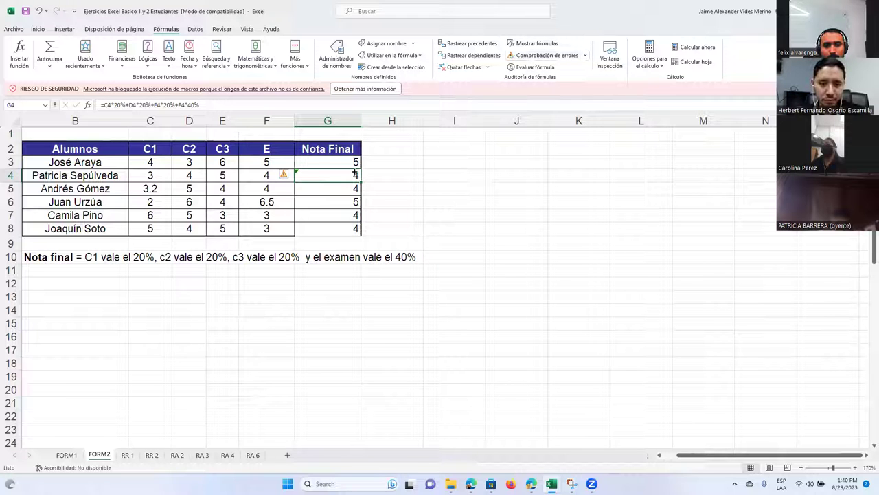
{"action": "left_click_drag", "start_coordinate": [362, 180], "coordinate": [364, 232]}
- Compare the G3 and G4 formulas again, and fill the parenthesis-free G4 formula upward into G3
{"action": "left_click", "coordinate": [356, 163]}
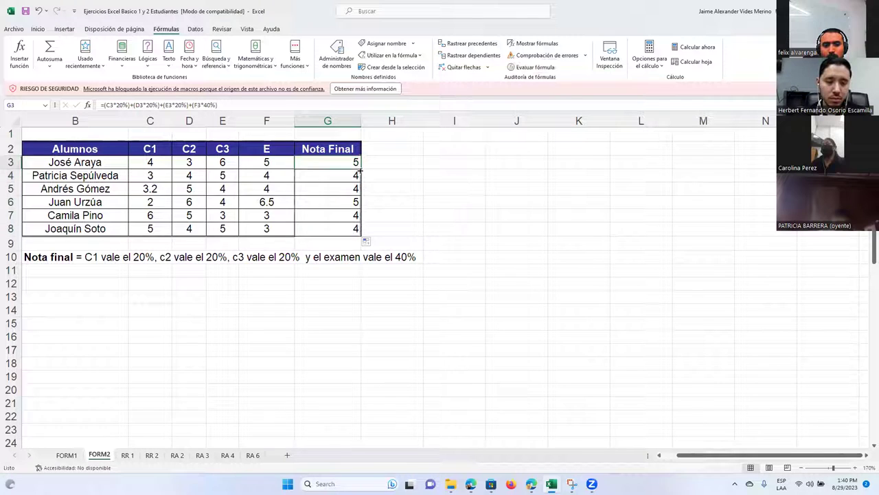
{"action": "left_click", "coordinate": [357, 174]}
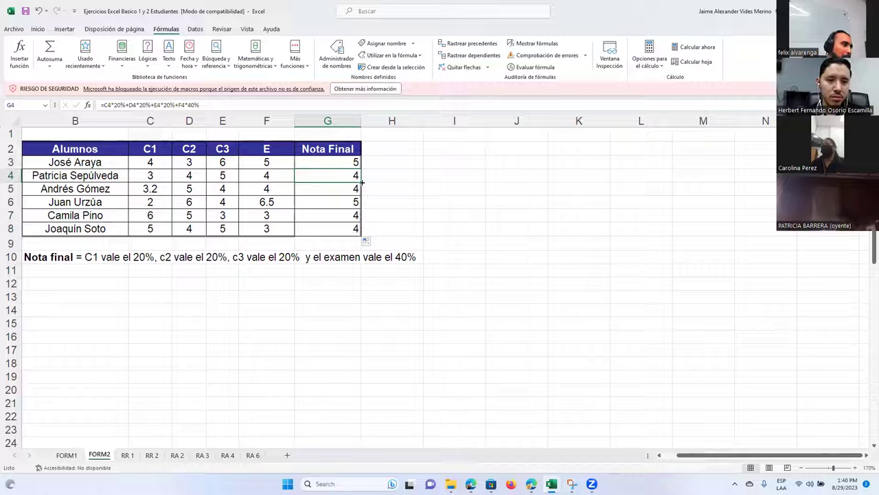
{"action": "left_click_drag", "start_coordinate": [360, 173], "coordinate": [358, 162]}
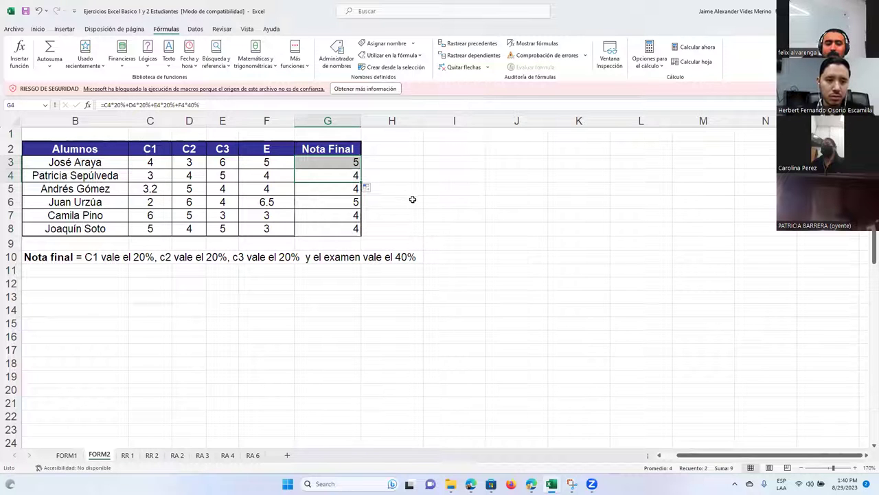
{"action": "left_click", "coordinate": [412, 199]}
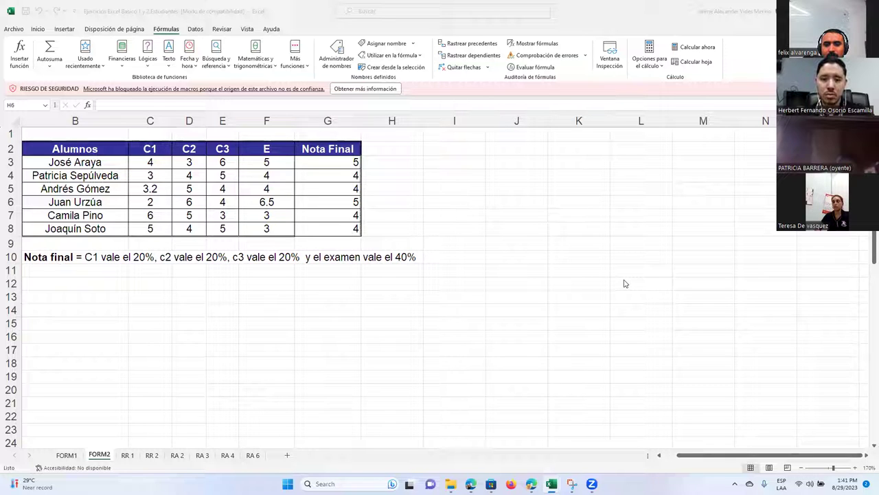
{"action": "left_click", "coordinate": [352, 162]}
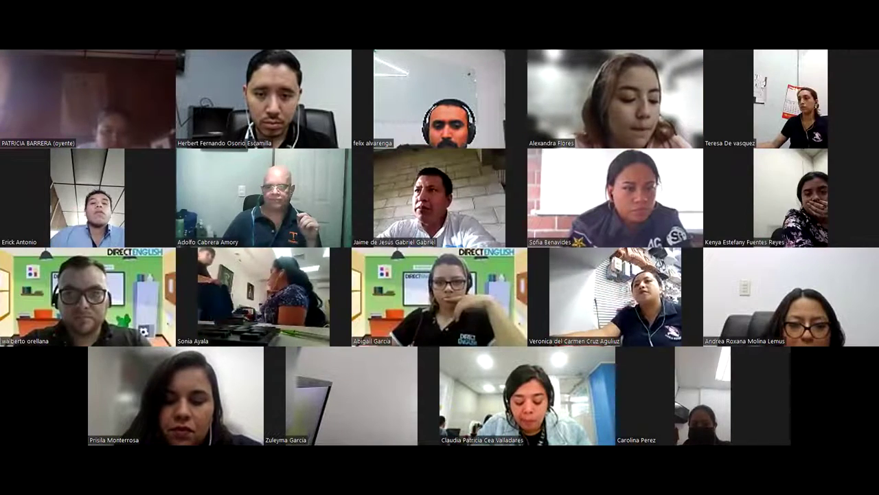
- Switch to the student exercises workbook in Excel and open the RR 1 sheet at 120% zoom
{"action": "key", "text": "alt+Tab"}
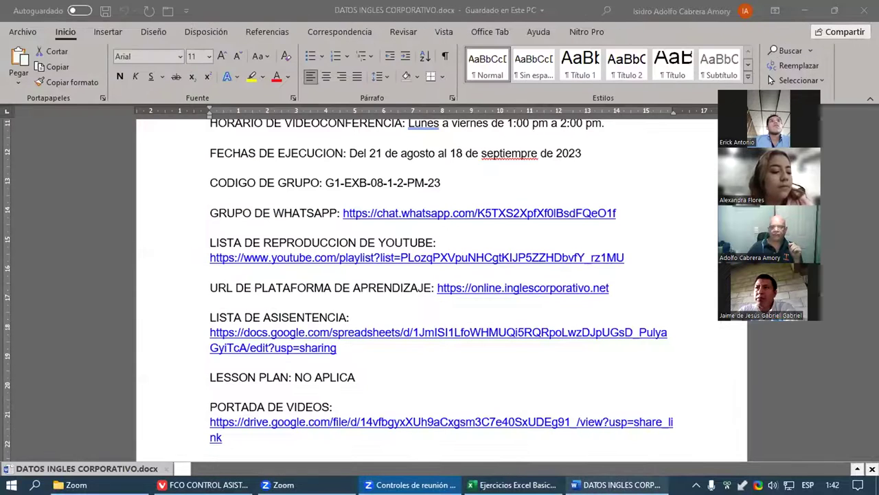
{"action": "key", "text": "alt+Tab"}
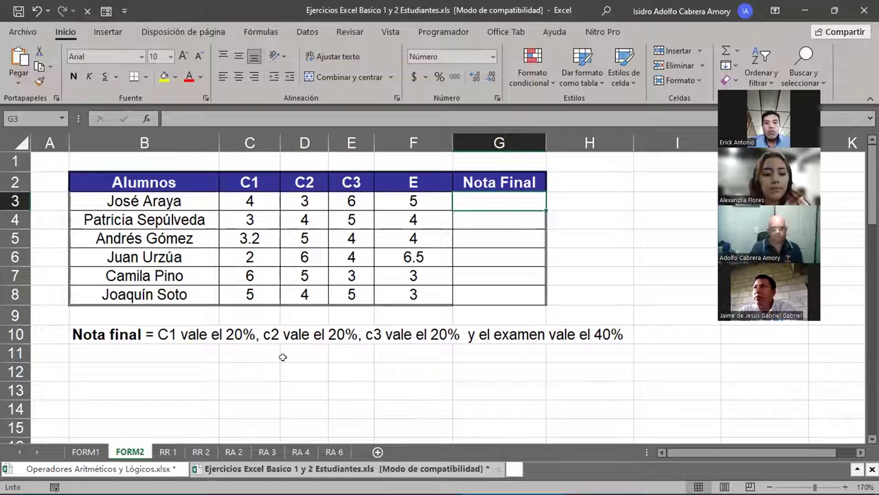
{"action": "left_click", "coordinate": [167, 452]}
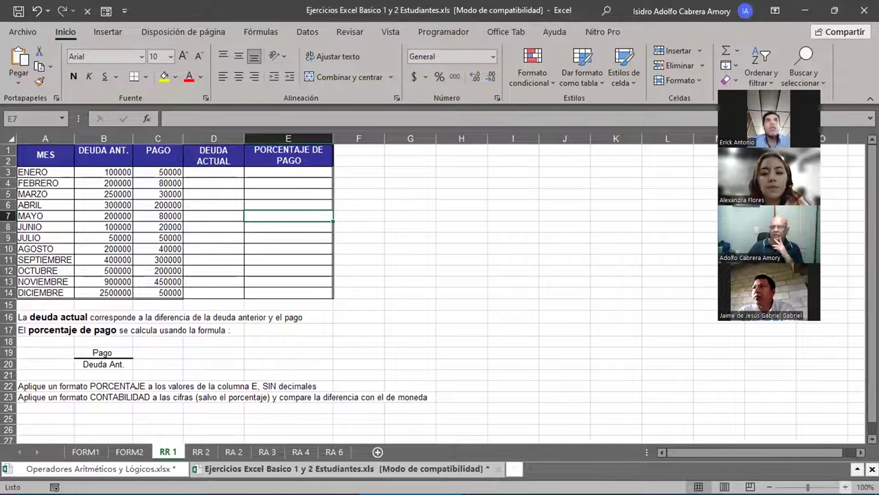
{"action": "key", "text": "ctrl"}
{"action": "scroll", "coordinate": [471, 421], "scroll_direction": "up", "scroll_amount": 2}
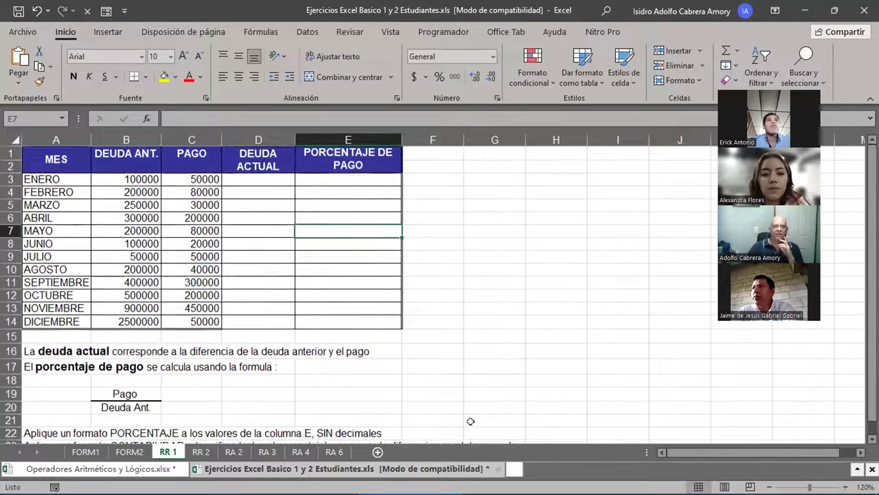
- Go through the RR 1 debt table, highlighting the MES, DEUDA ANT., PAGO and DEUDA ACTUAL columns in turn
{"action": "left_click_drag", "start_coordinate": [65, 155], "coordinate": [346, 320]}
{"action": "left_click_drag", "start_coordinate": [58, 159], "coordinate": [69, 314]}
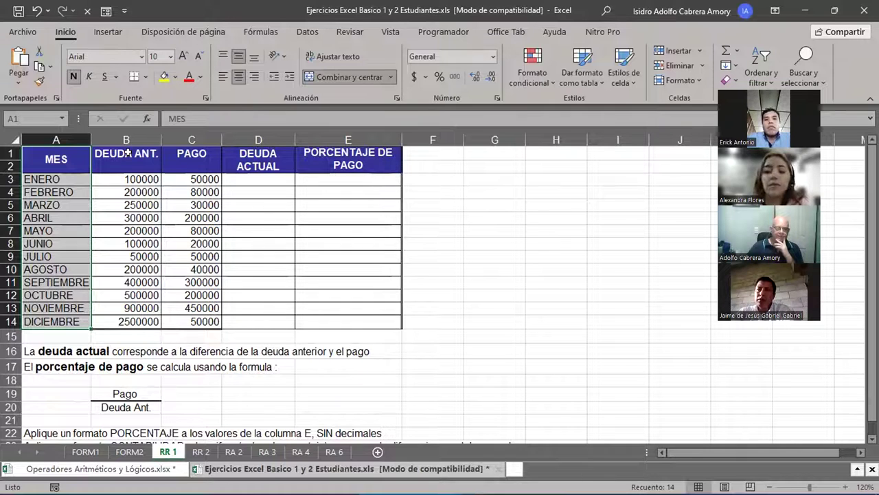
{"action": "left_click_drag", "start_coordinate": [128, 153], "coordinate": [127, 322]}
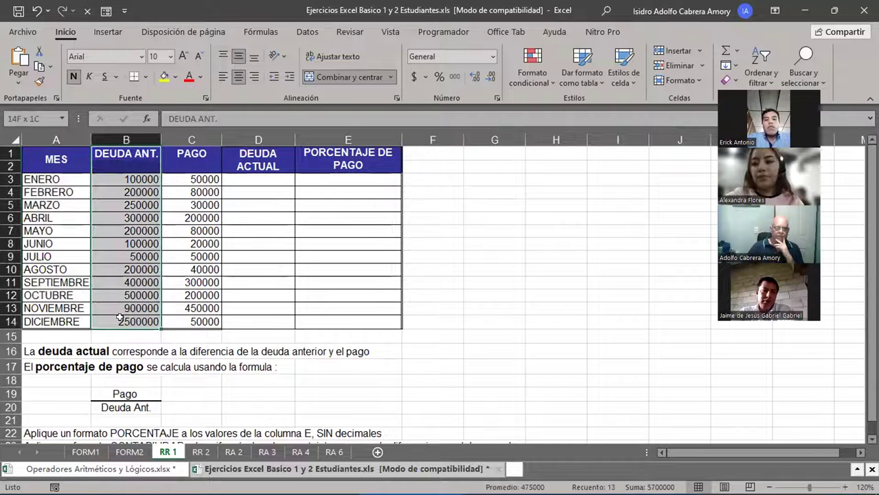
{"action": "left_click_drag", "start_coordinate": [191, 151], "coordinate": [183, 318]}
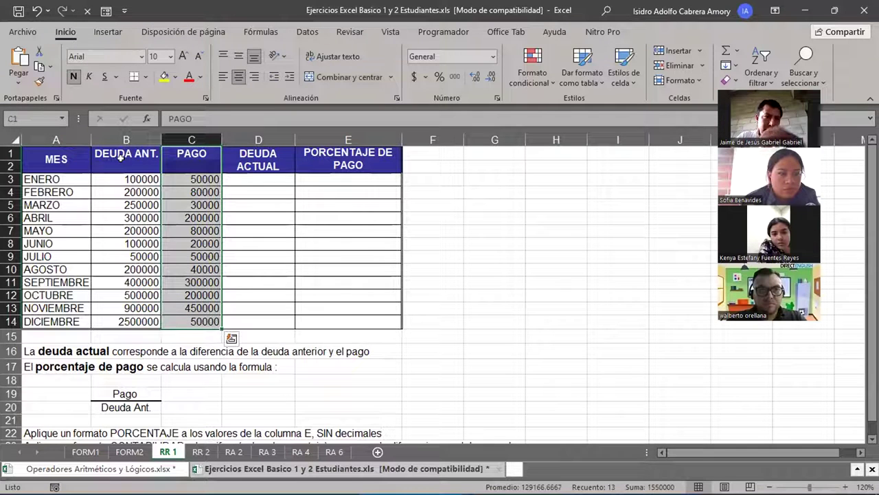
{"action": "left_click_drag", "start_coordinate": [130, 294], "coordinate": [133, 319]}
{"action": "left_click_drag", "start_coordinate": [209, 152], "coordinate": [198, 315]}
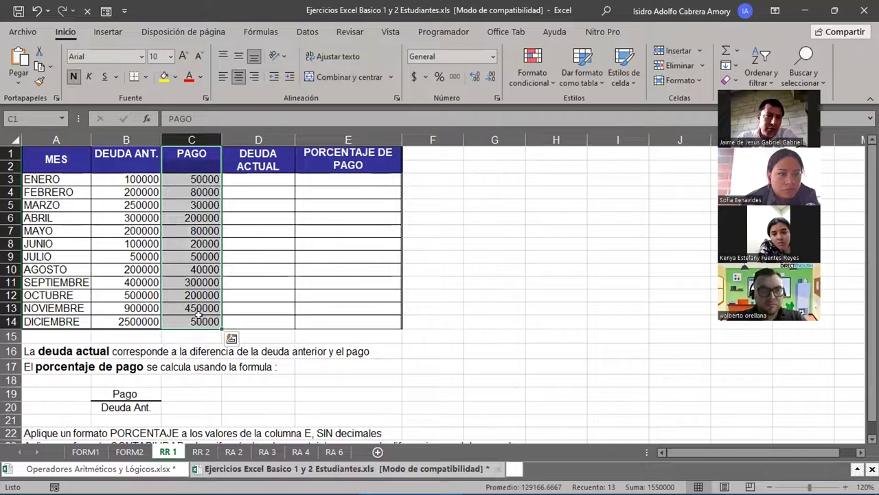
{"action": "left_click_drag", "start_coordinate": [281, 160], "coordinate": [268, 322]}
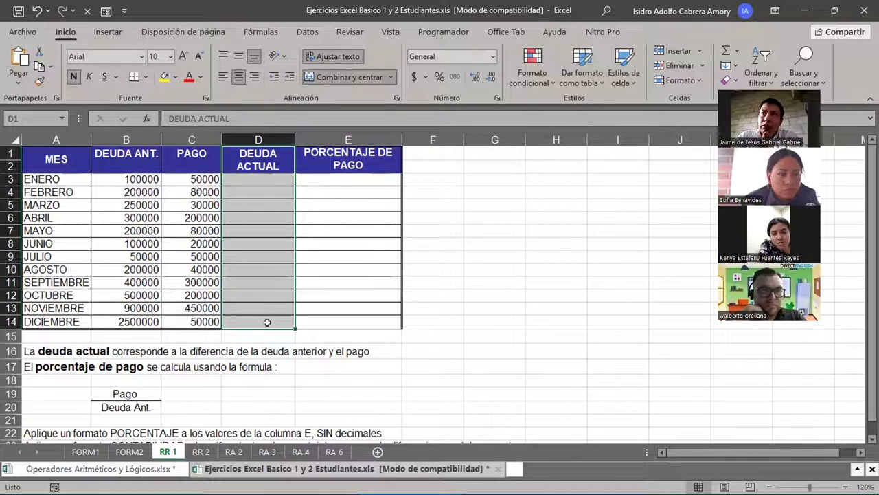
- Highlight the PORCENTAJE DE PAGO column, and read the deuda actual definition and the Pago over Deuda Ant. formula
{"action": "left_click_drag", "start_coordinate": [378, 159], "coordinate": [346, 327]}
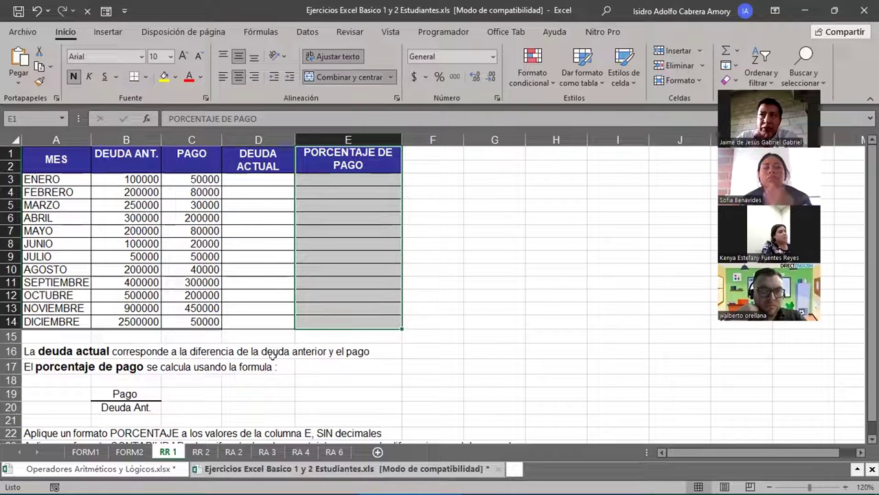
{"action": "left_click_drag", "start_coordinate": [43, 345], "coordinate": [162, 345]}
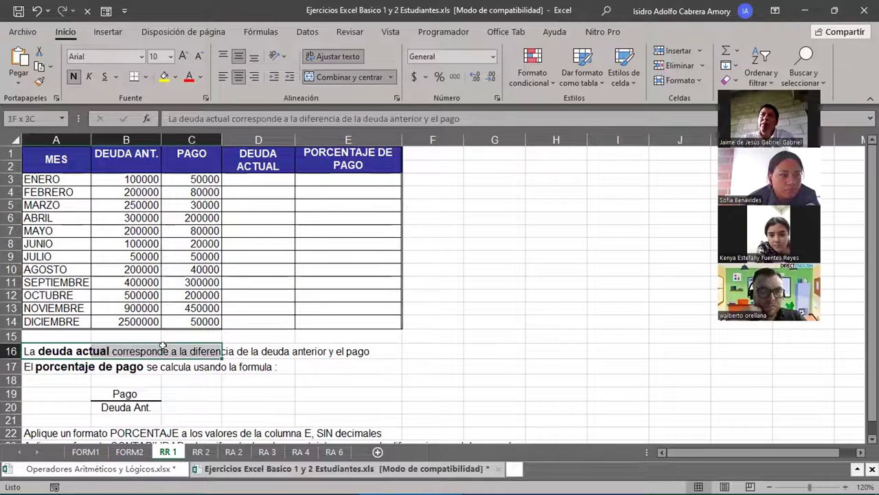
{"action": "left_click_drag", "start_coordinate": [219, 350], "coordinate": [376, 351]}
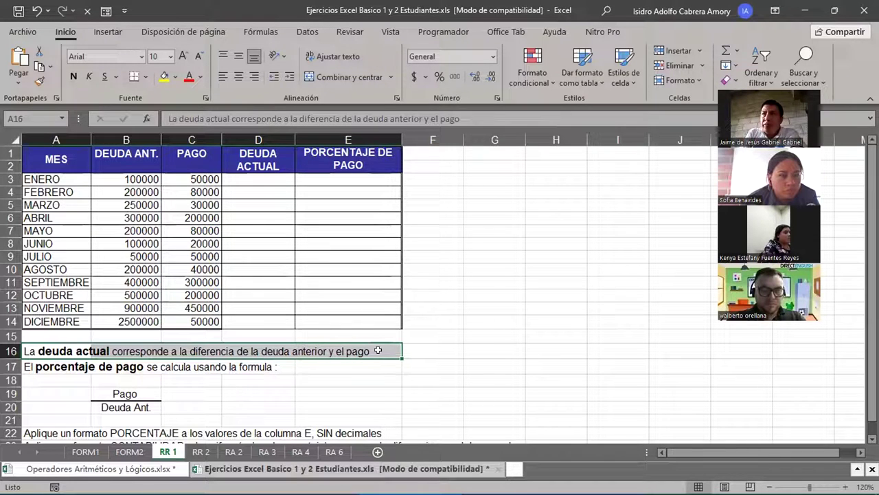
{"action": "left_click_drag", "start_coordinate": [39, 364], "coordinate": [235, 365]}
{"action": "left_click", "coordinate": [153, 394]}
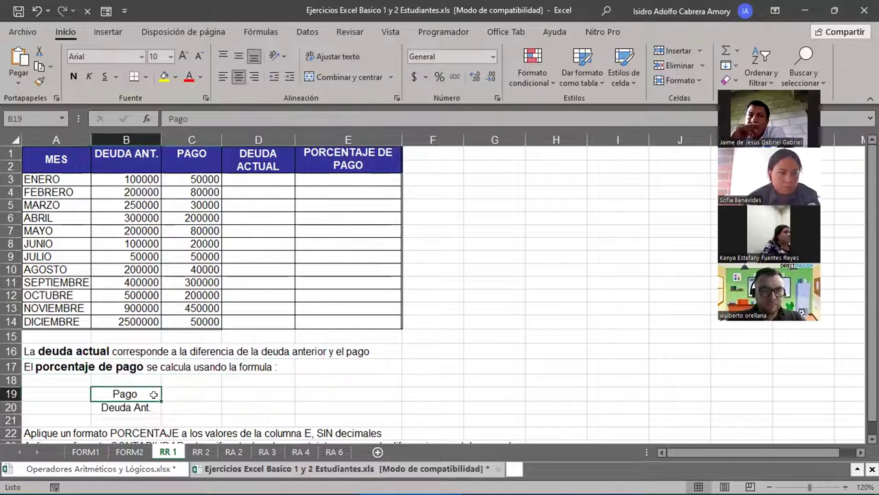
{"action": "scroll", "coordinate": [246, 400], "scroll_direction": "down", "scroll_amount": 1}
{"action": "left_click", "coordinate": [170, 364]}
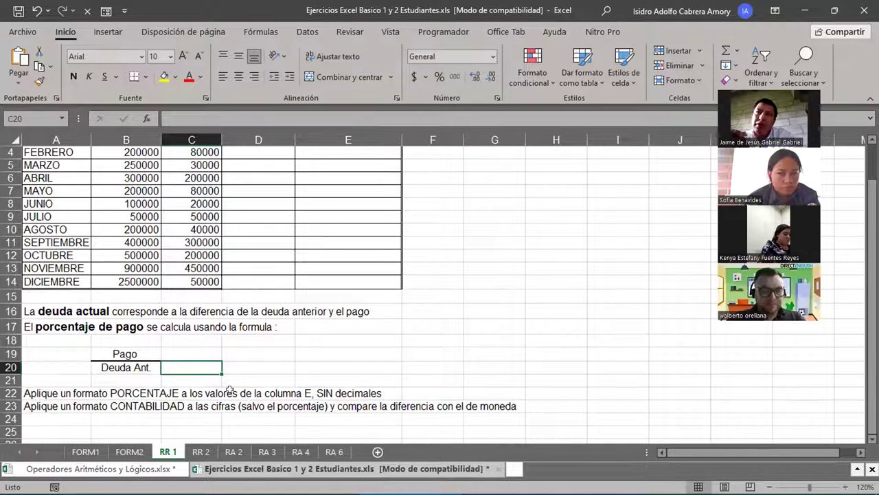
{"action": "left_click", "coordinate": [126, 355]}
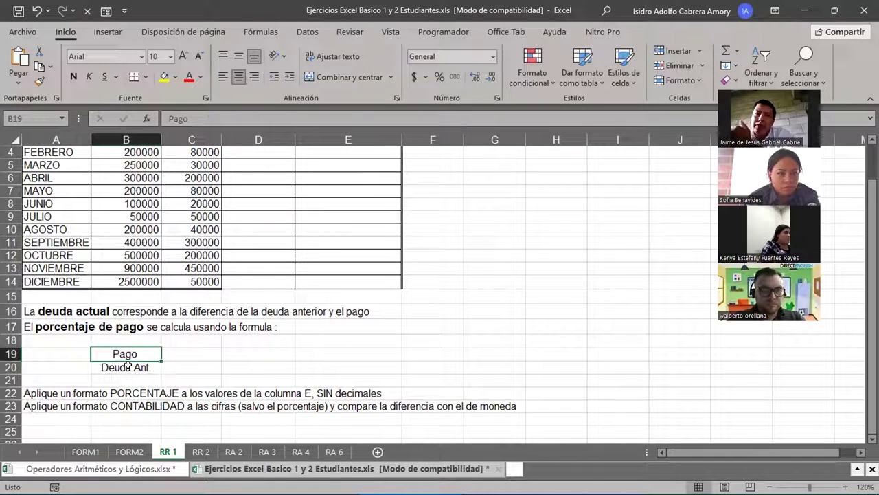
{"action": "left_click", "coordinate": [127, 366]}
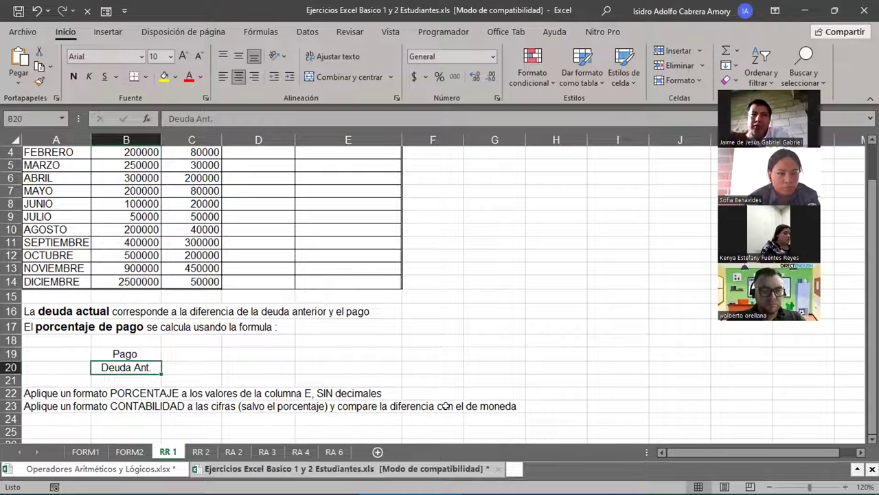
- Review the PORCENTAJE format instruction for column E and the CONTABILIDAD format instruction for the remaining figures
{"action": "scroll", "coordinate": [445, 307], "scroll_direction": "up", "scroll_amount": 1}
{"action": "left_click_drag", "start_coordinate": [372, 178], "coordinate": [356, 327]}
{"action": "scroll", "coordinate": [508, 346], "scroll_direction": "down", "scroll_amount": 3}
{"action": "left_click_drag", "start_coordinate": [37, 309], "coordinate": [392, 318]}
{"action": "scroll", "coordinate": [467, 327], "scroll_direction": "up", "scroll_amount": 3}
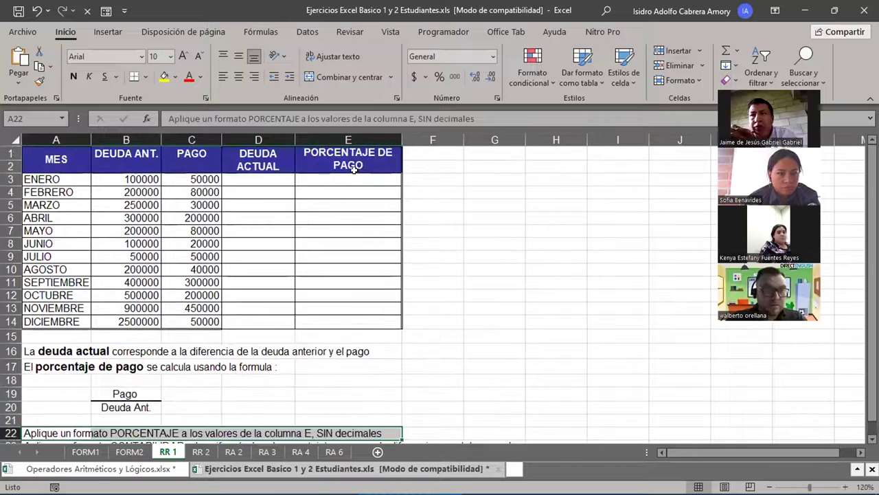
{"action": "left_click_drag", "start_coordinate": [357, 176], "coordinate": [355, 323]}
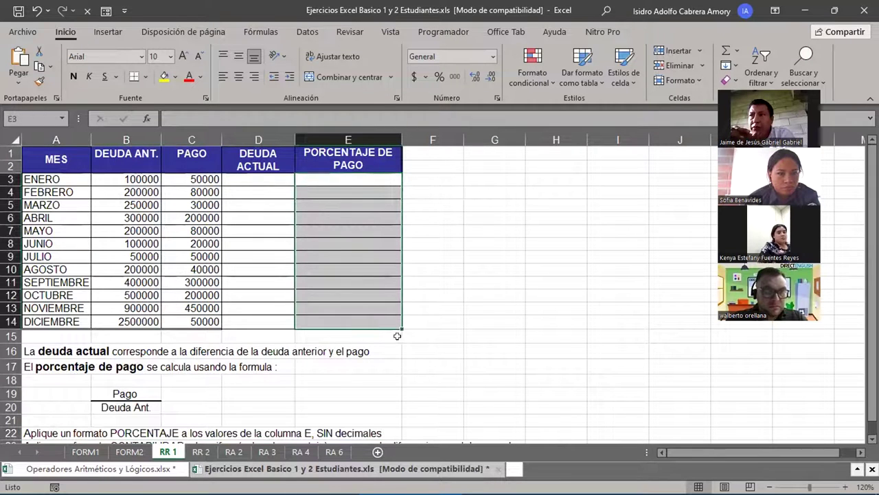
{"action": "scroll", "coordinate": [397, 336], "scroll_direction": "down", "scroll_amount": 3}
{"action": "left_click_drag", "start_coordinate": [57, 327], "coordinate": [320, 329]}
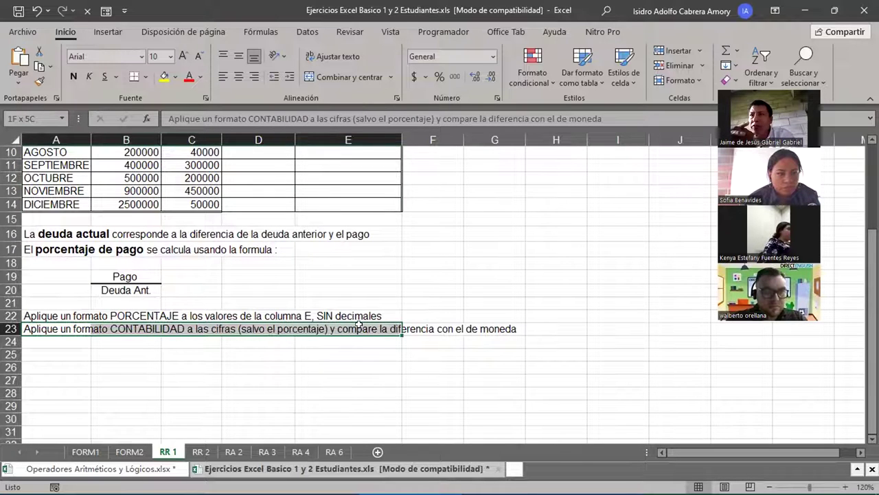
{"action": "left_click_drag", "start_coordinate": [385, 327], "coordinate": [503, 327]}
{"action": "scroll", "coordinate": [503, 327], "scroll_direction": "up", "scroll_amount": 3}
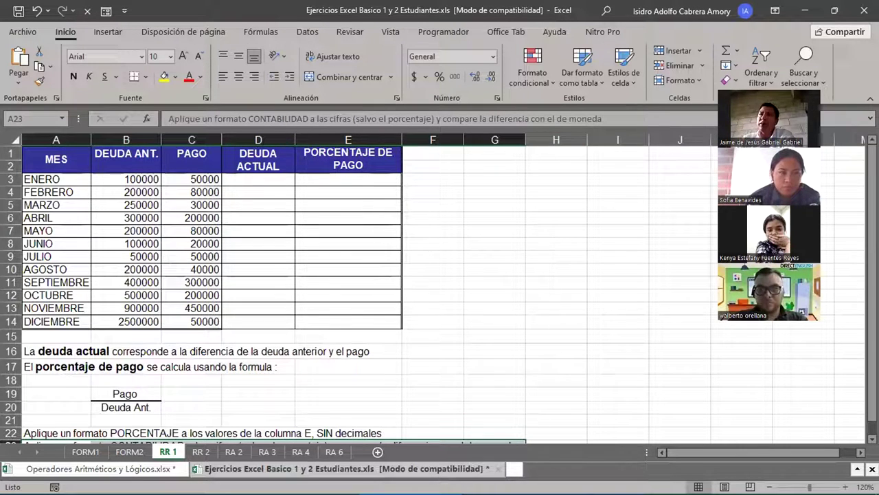
{"action": "mouse_move", "coordinate": [515, 484]}
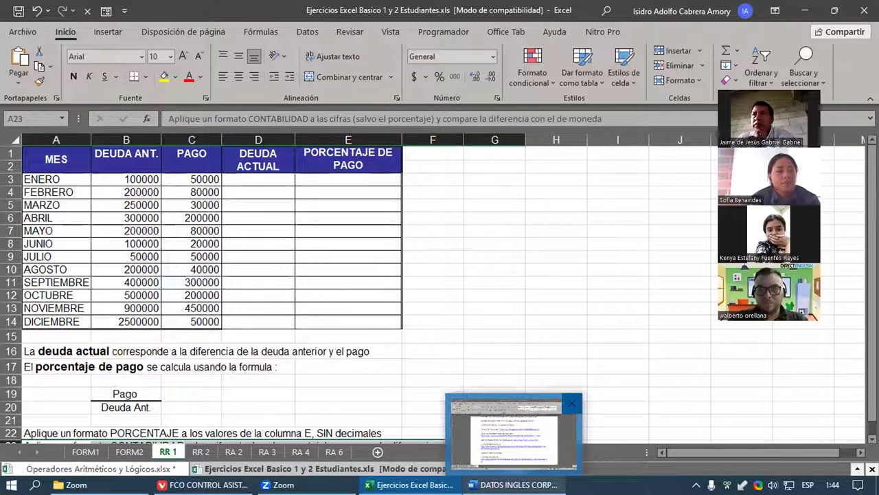
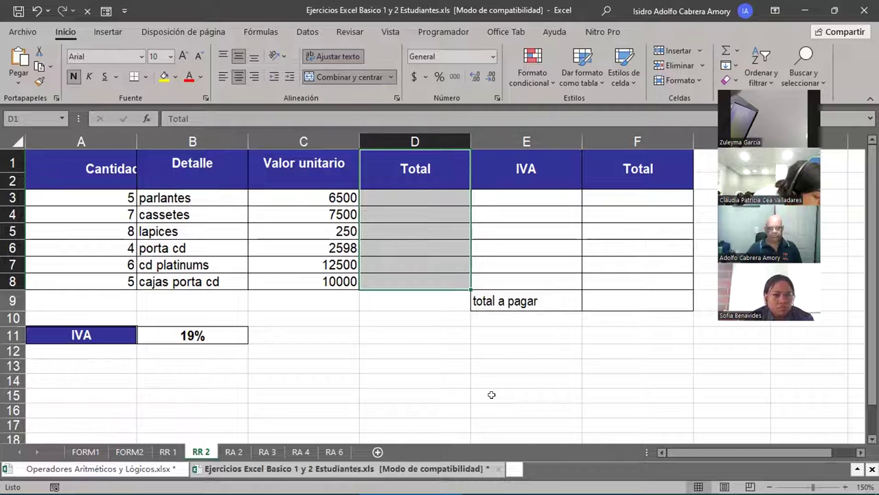
- Go through the RR 2 exercise, highlighting the IVA and Total columns, the IVA rate in B11 and the total a pagar cell
{"action": "left_click_drag", "start_coordinate": [522, 161], "coordinate": [526, 281]}
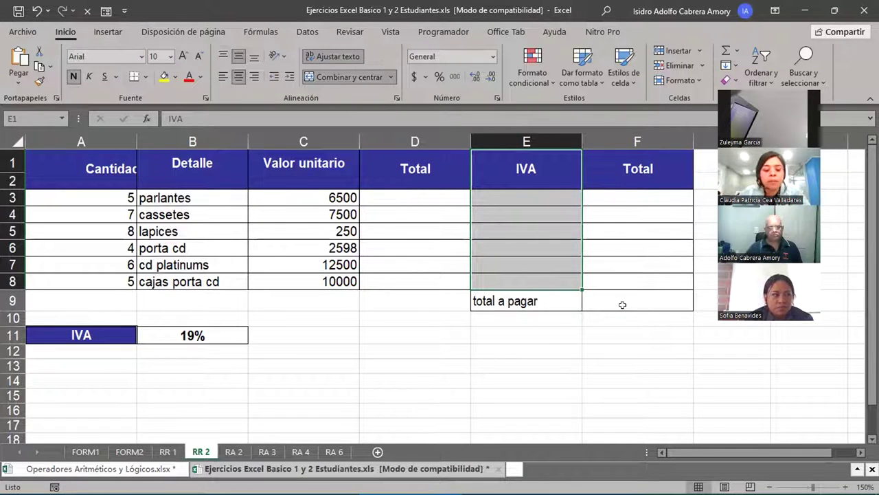
{"action": "left_click", "coordinate": [177, 335]}
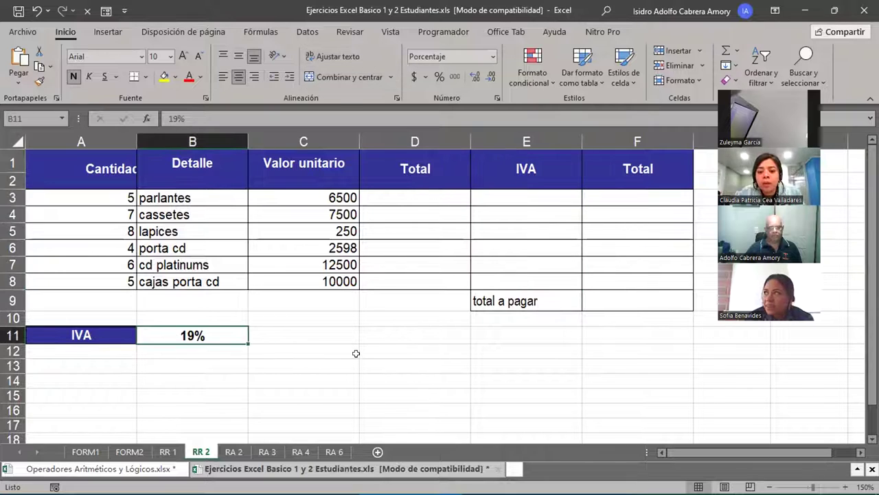
{"action": "left_click_drag", "start_coordinate": [416, 199], "coordinate": [418, 280]}
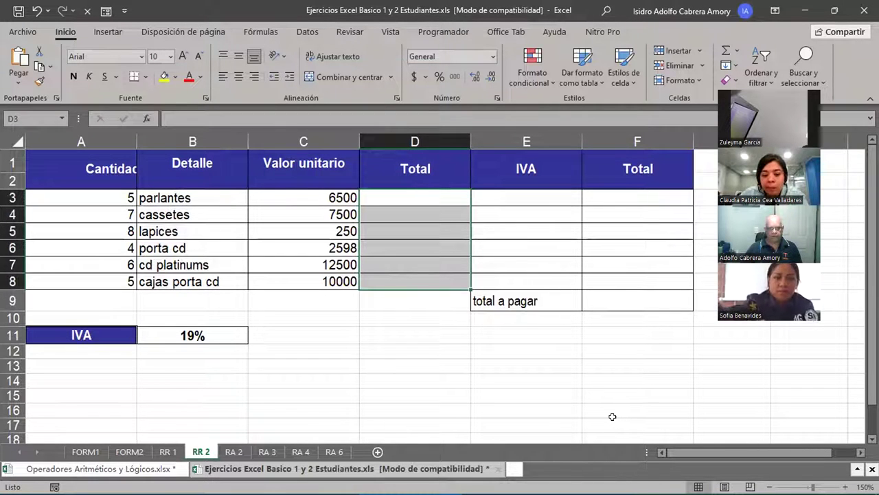
{"action": "left_click", "coordinate": [169, 339]}
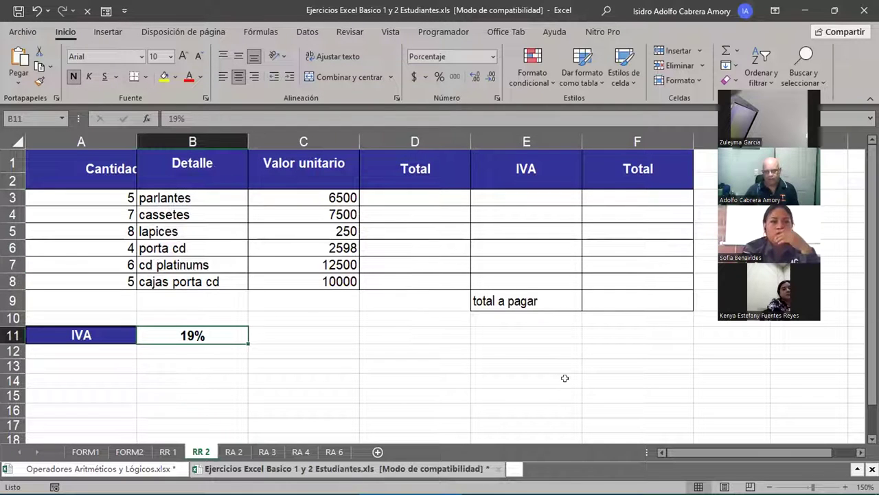
{"action": "left_click_drag", "start_coordinate": [632, 162], "coordinate": [632, 275]}
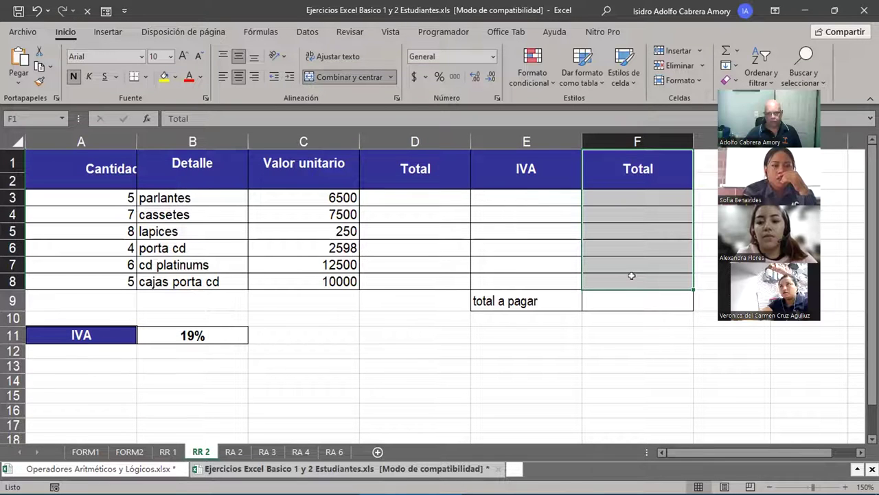
{"action": "left_click_drag", "start_coordinate": [635, 160], "coordinate": [616, 273]}
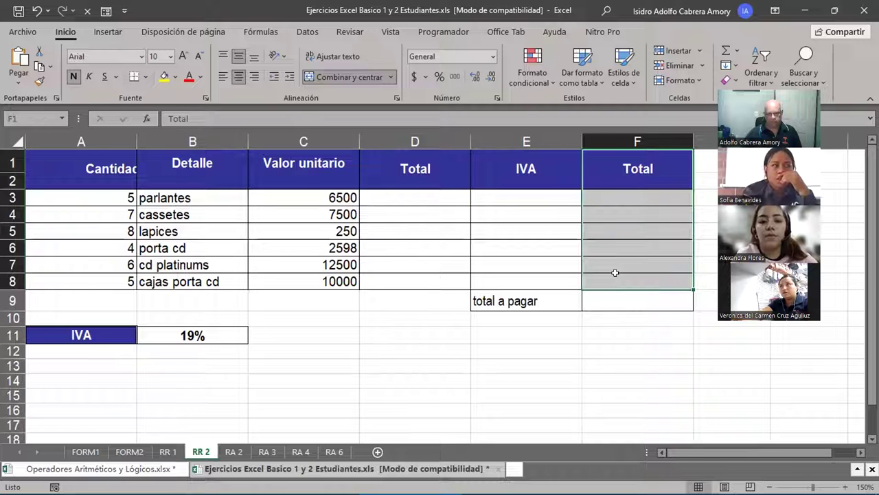
{"action": "left_click", "coordinate": [636, 298]}
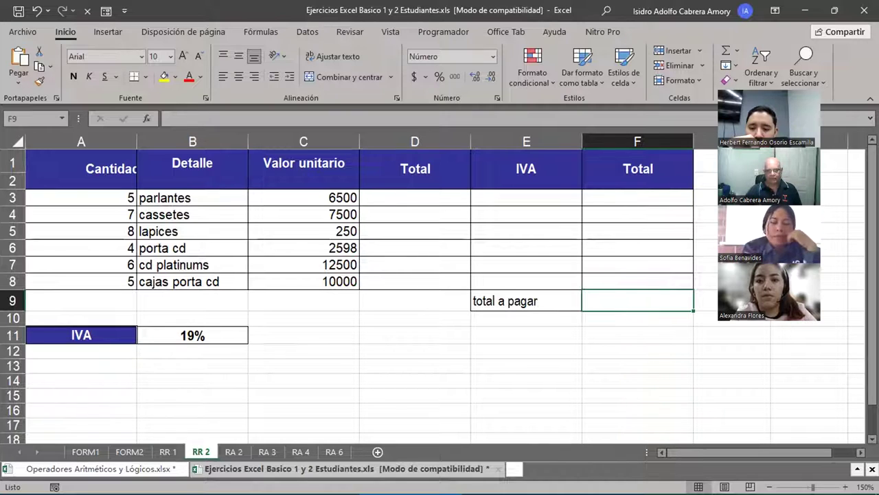
{"action": "mouse_move", "coordinate": [514, 484]}
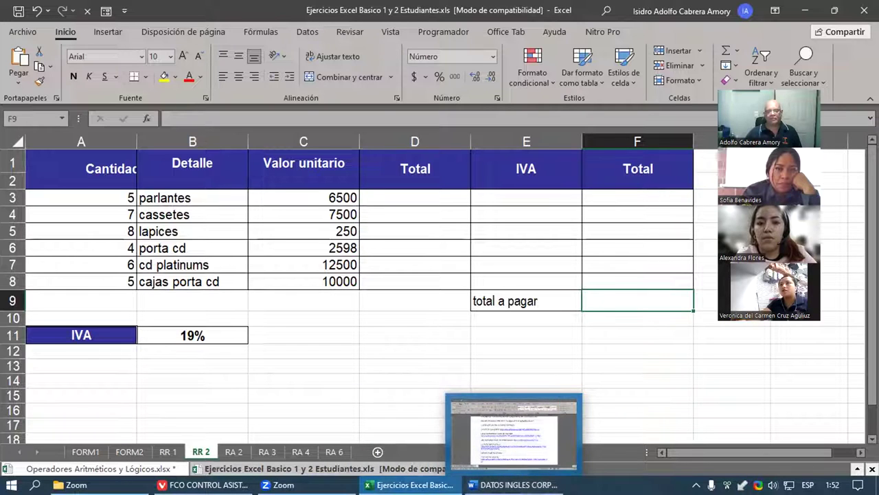
- Switch to the solved exercises workbook, show the RR 2 formulas at 100% zoom, and examine them across to column F
{"action": "mouse_move", "coordinate": [410, 484]}
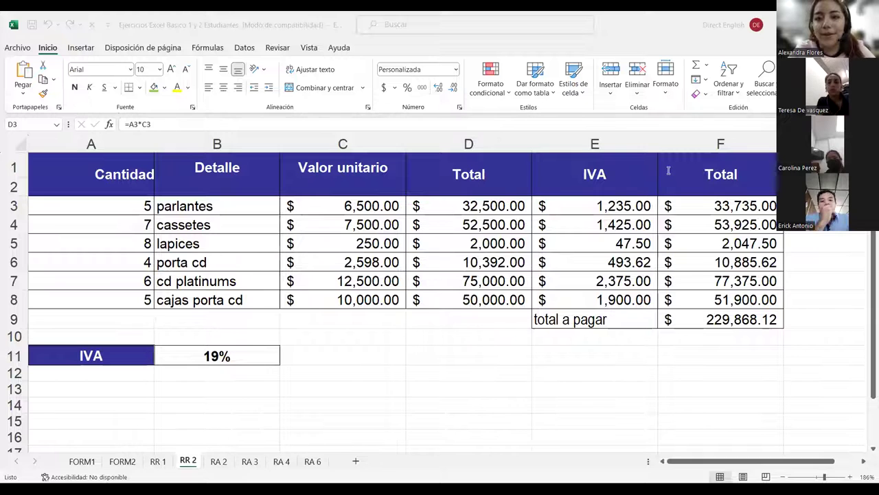
{"action": "key", "text": "alt+Tab"}
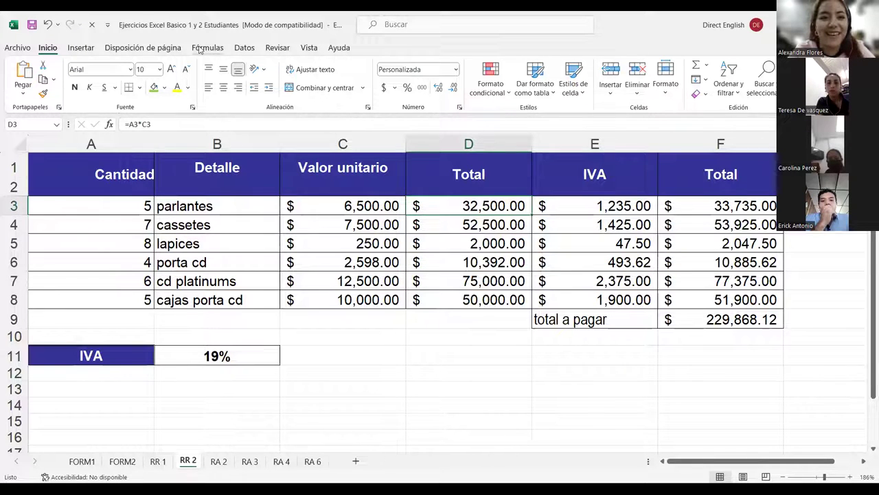
{"action": "left_click", "coordinate": [202, 48]}
{"action": "key", "text": "ctrl+grave"}
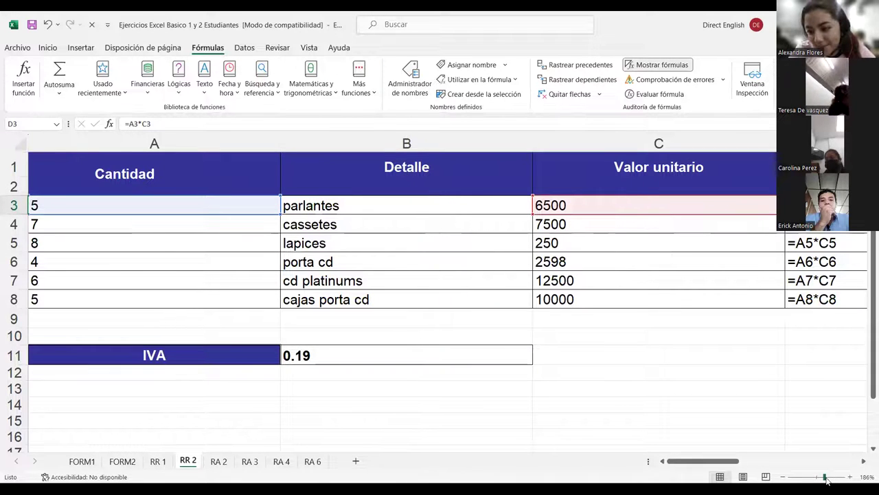
{"action": "left_click_drag", "start_coordinate": [826, 479], "coordinate": [817, 479]}
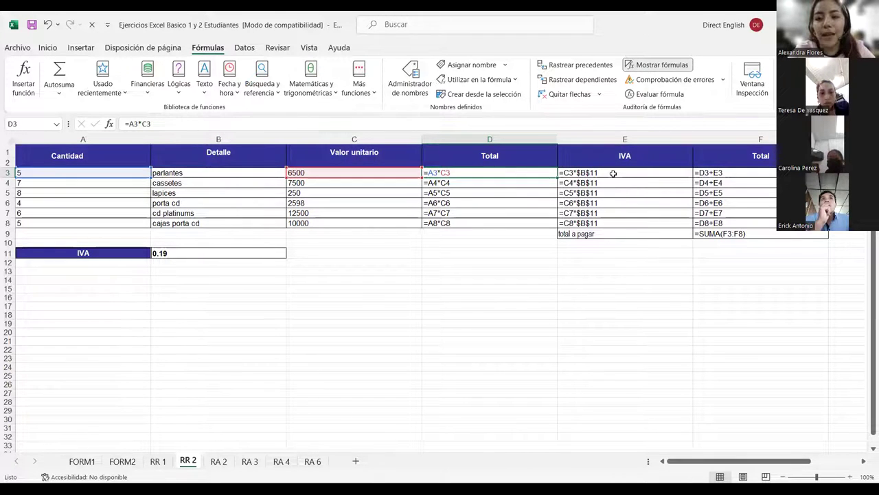
{"action": "left_click", "coordinate": [484, 139]}
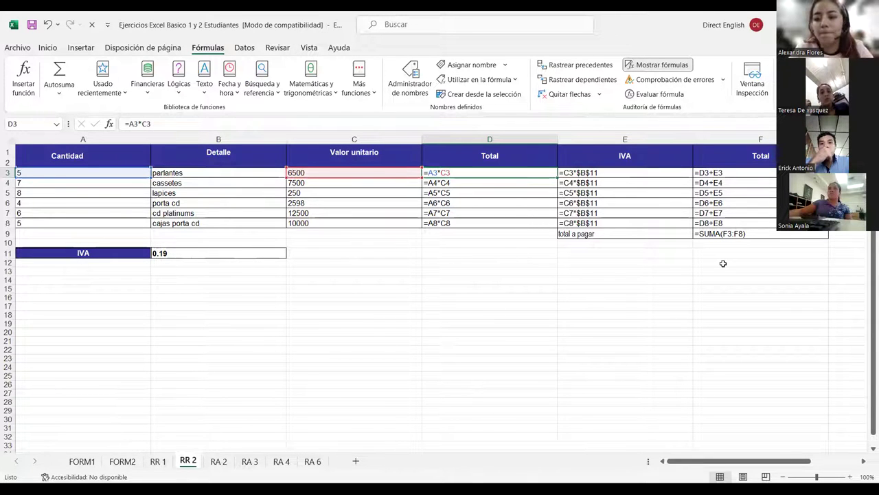
{"action": "left_click_drag", "start_coordinate": [714, 460], "coordinate": [729, 459]}
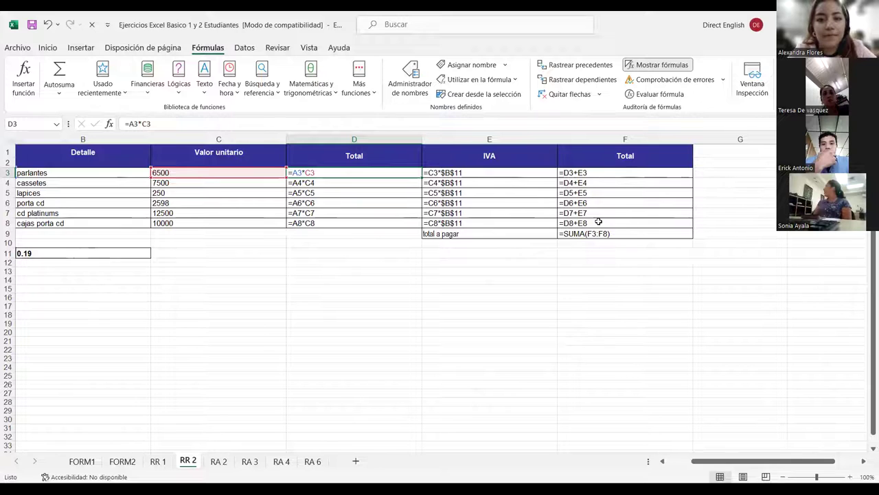
- Alternate between the RR 2 calculated results and their formulas to compare them, ending with the formulas hidden
{"action": "left_click", "coordinate": [658, 64]}
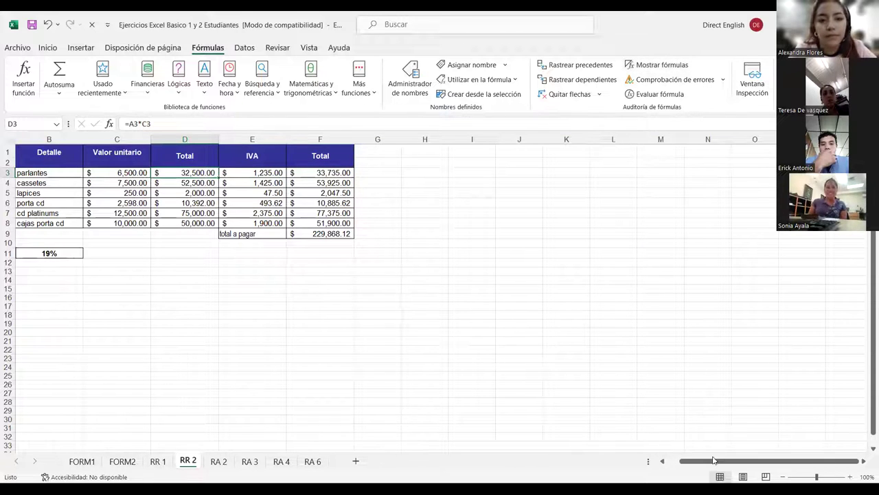
{"action": "left_click_drag", "start_coordinate": [713, 460], "coordinate": [706, 460]}
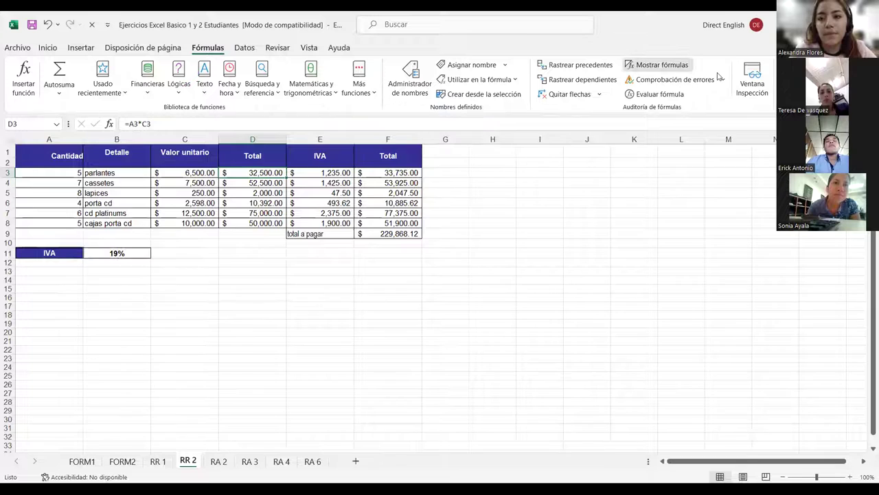
{"action": "left_click", "coordinate": [658, 65]}
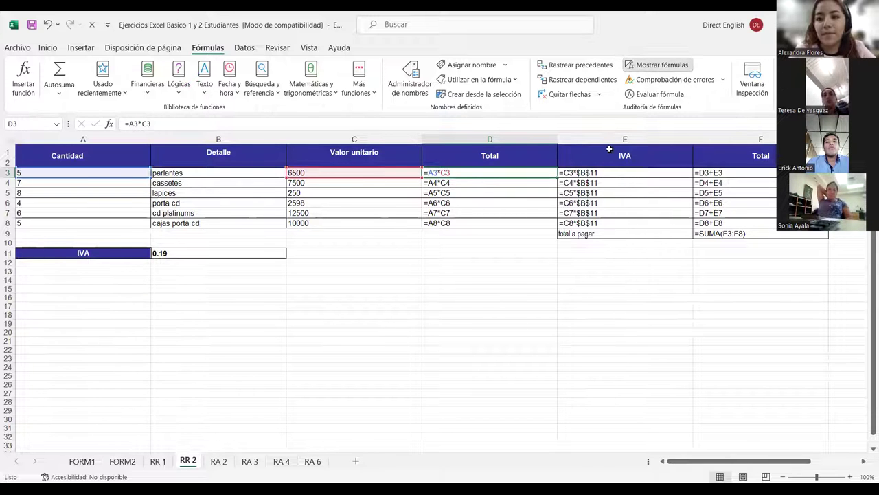
{"action": "key", "text": "ctrl+grave"}
- Correct the IVA formula in E3 to =D3*$B$11 and fill it down through E8
{"action": "left_click", "coordinate": [321, 174]}
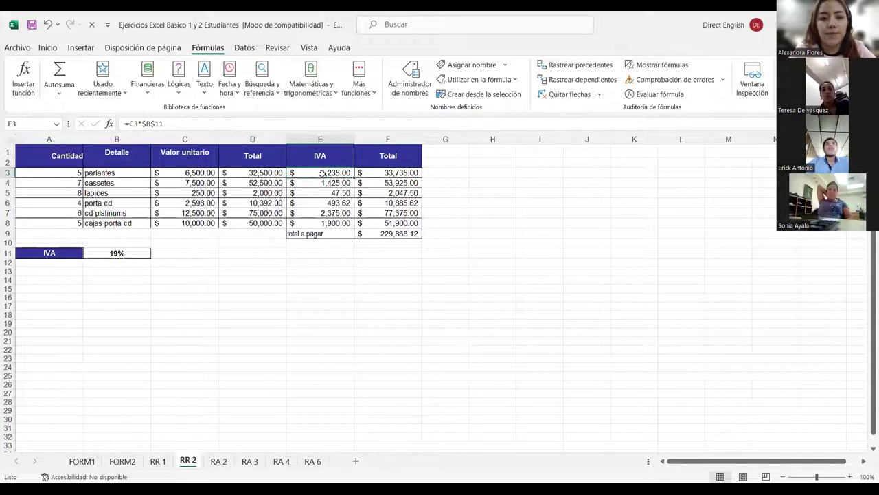
{"action": "double_click", "coordinate": [321, 174]}
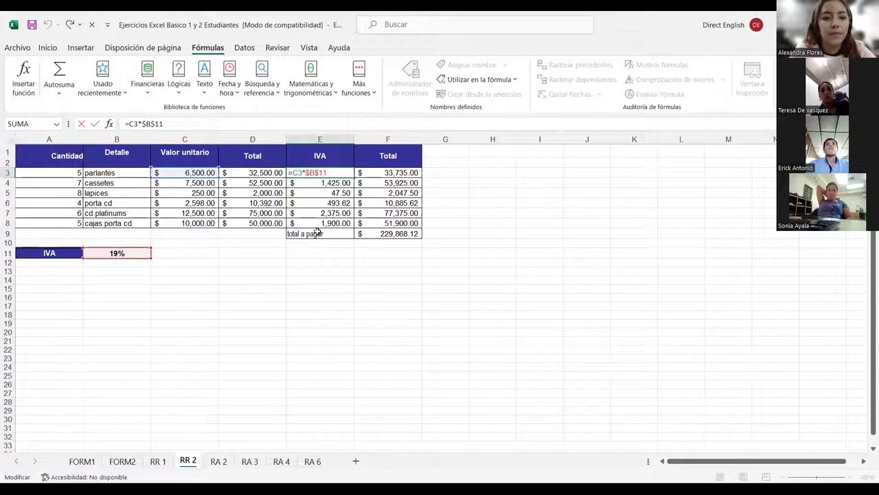
{"action": "key", "text": "BackSpace"}
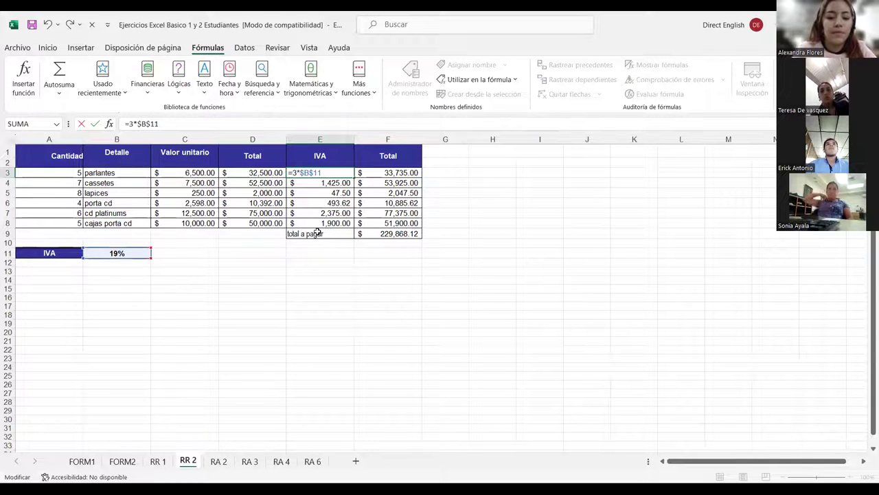
{"action": "type", "text": "d"}
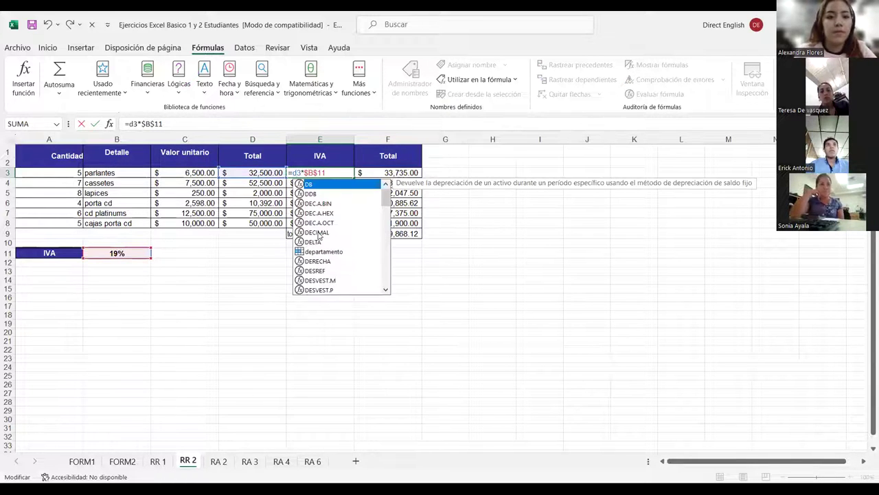
{"action": "key", "text": "Return"}
{"action": "left_click", "coordinate": [330, 177]}
{"action": "left_click_drag", "start_coordinate": [353, 178], "coordinate": [351, 230]}
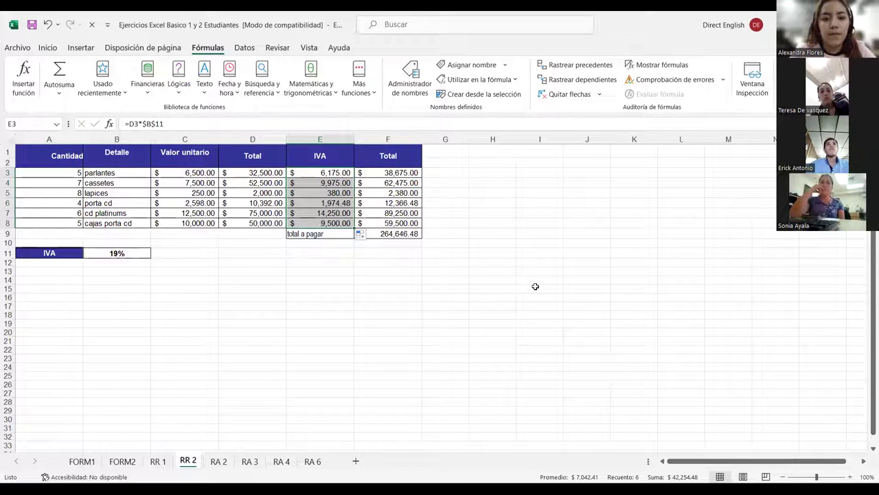
- Inspect the total a pagar formula in F9 and the Total formula in F3, leaving both unchanged
{"action": "left_click", "coordinate": [429, 274]}
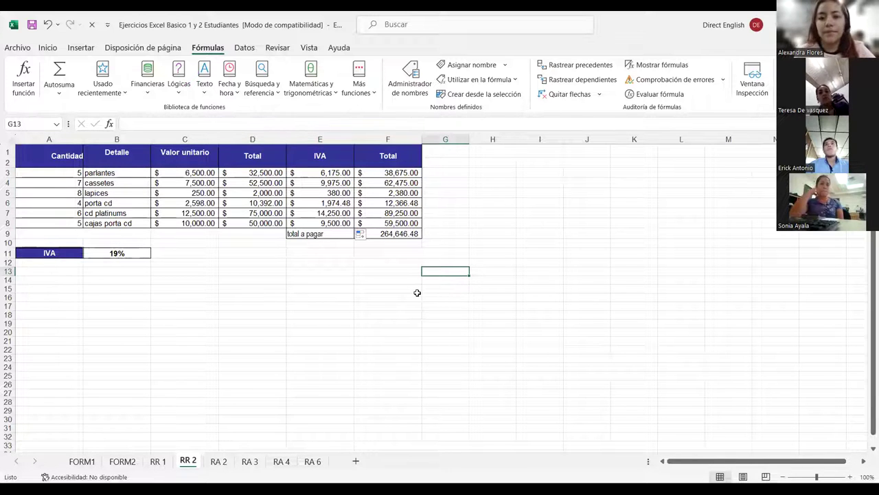
{"action": "left_click", "coordinate": [400, 284]}
{"action": "left_click", "coordinate": [394, 235]}
{"action": "double_click", "coordinate": [399, 234]}
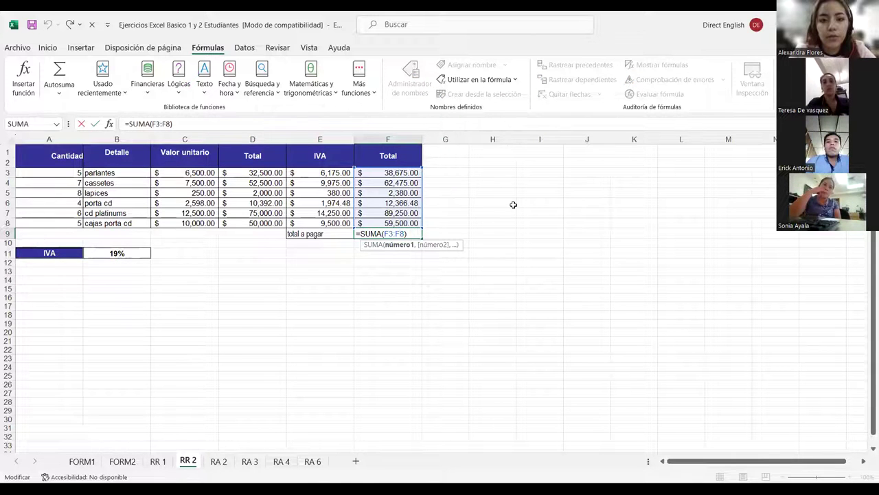
{"action": "key", "text": "Escape"}
{"action": "double_click", "coordinate": [403, 174]}
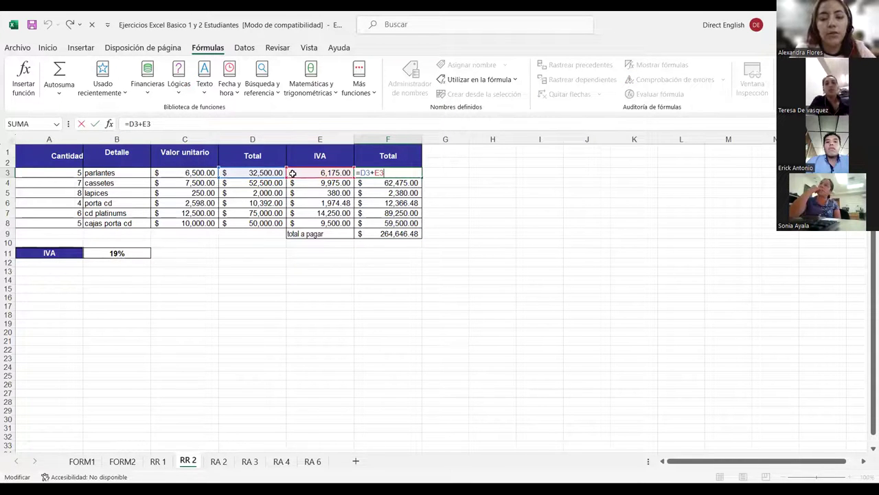
{"action": "left_click", "coordinate": [481, 221]}
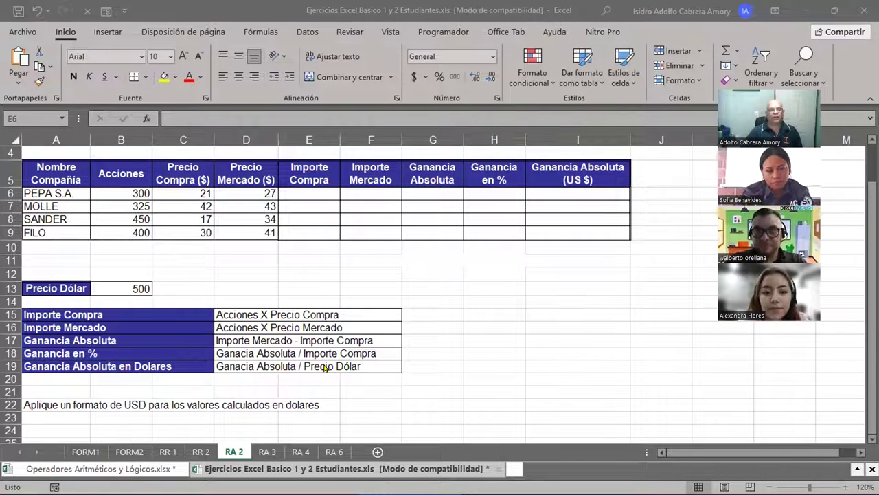
- Go through the RA 2 exercise, highlighting the data in A5:D9, the calculated column headers E5:I5 and the Precio Dólar cells
{"action": "left_click", "coordinate": [74, 170]}
{"action": "left_click_drag", "start_coordinate": [74, 170], "coordinate": [256, 231]}
{"action": "left_click_drag", "start_coordinate": [256, 230], "coordinate": [256, 231]}
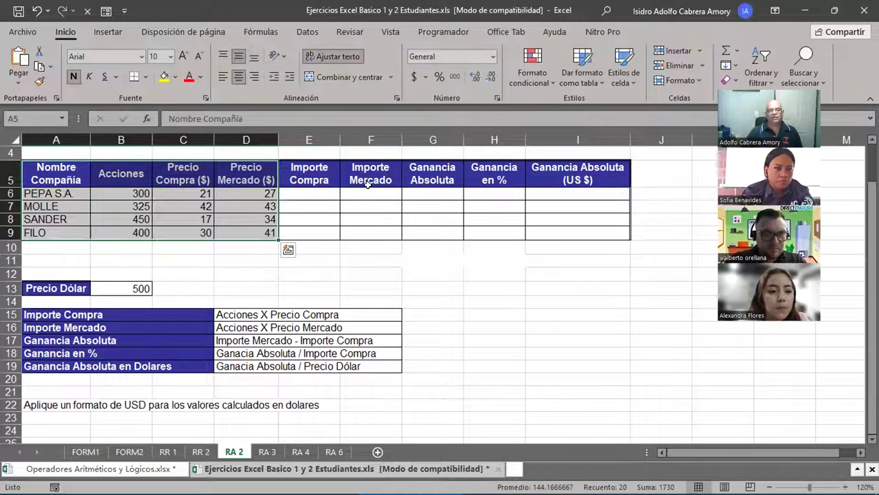
{"action": "left_click_drag", "start_coordinate": [308, 175], "coordinate": [597, 179]}
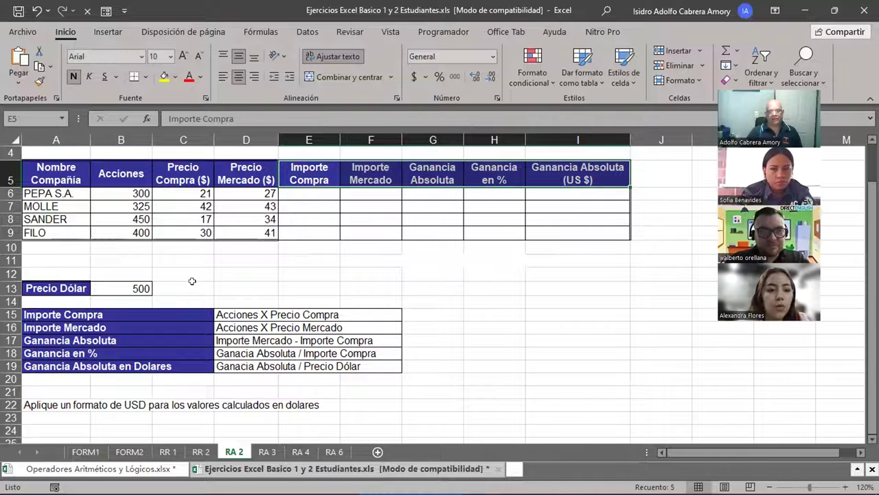
{"action": "left_click_drag", "start_coordinate": [64, 292], "coordinate": [129, 287]}
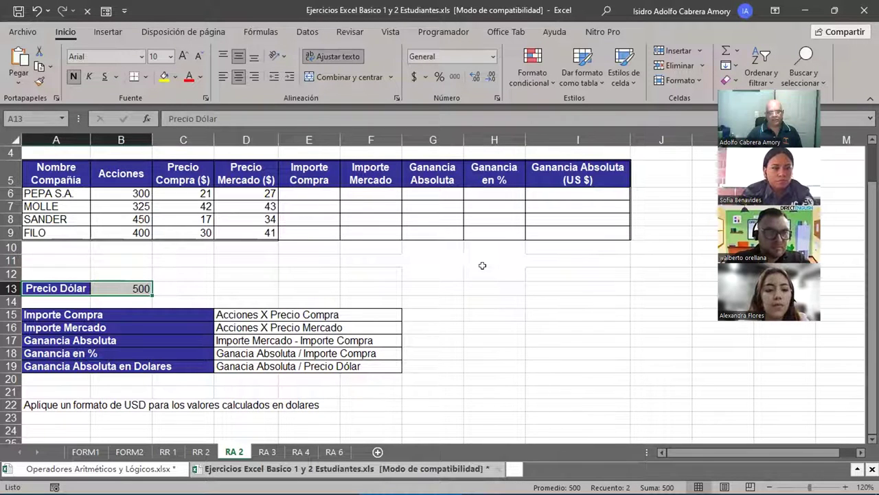
- Review the calculation rules in rows 15 to 19, highlighting the Importe Compra and Importe Mercado entries and the rule descriptions
{"action": "left_click_drag", "start_coordinate": [38, 314], "coordinate": [338, 359]}
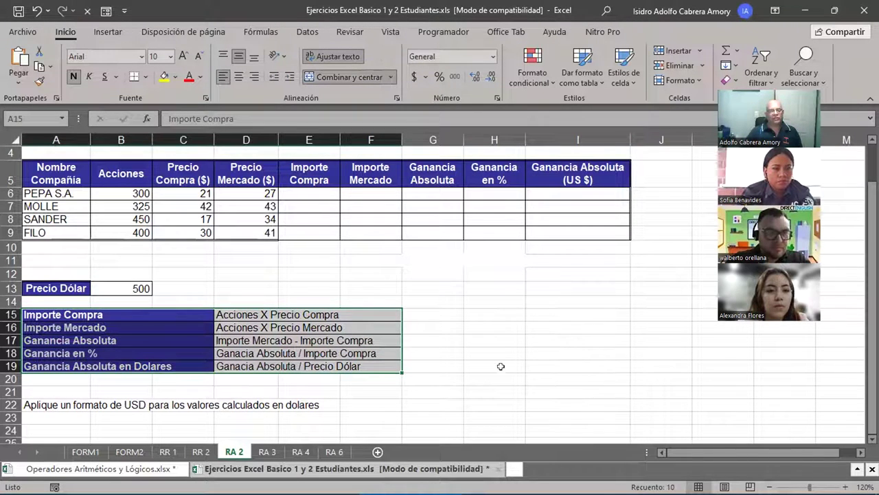
{"action": "left_click", "coordinate": [129, 313]}
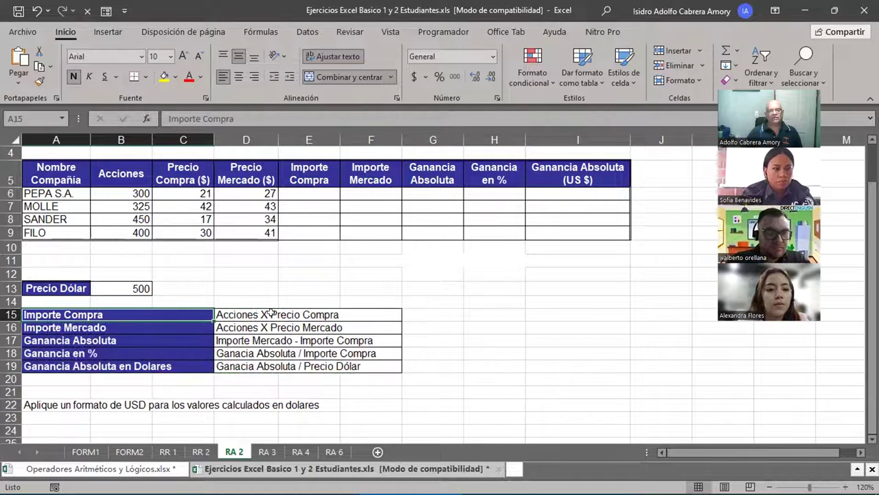
{"action": "left_click", "coordinate": [242, 313]}
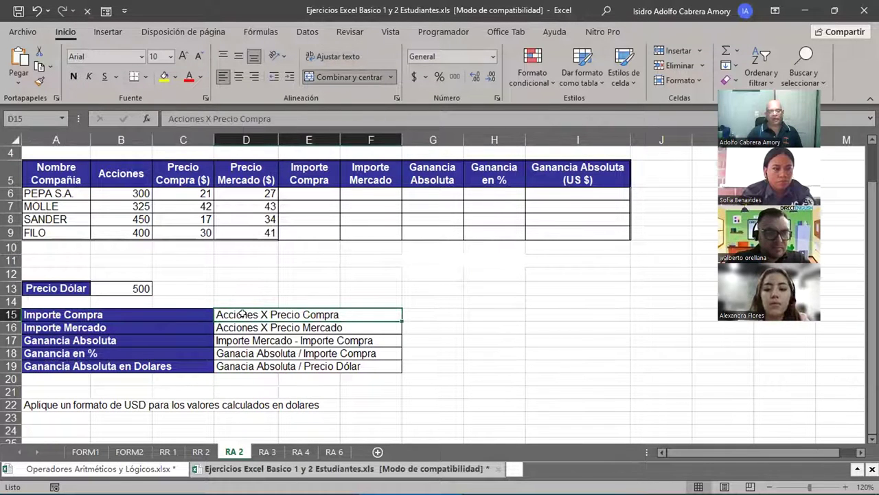
{"action": "left_click", "coordinate": [193, 336]}
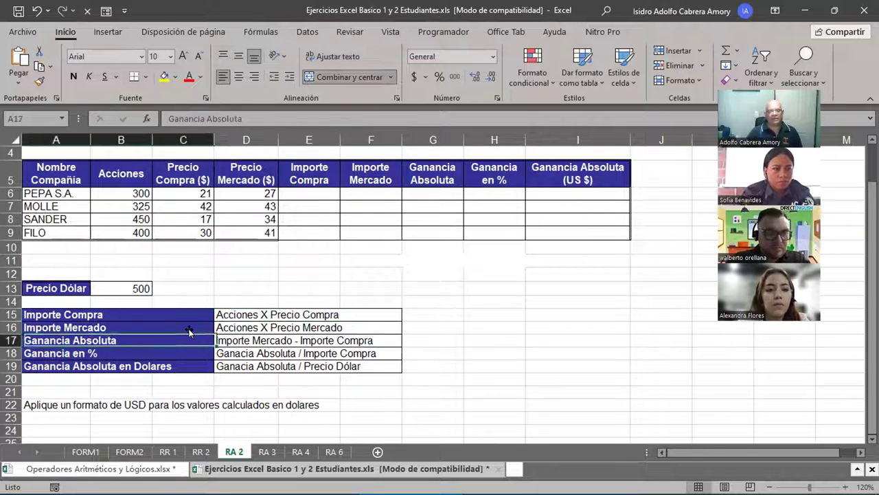
{"action": "left_click", "coordinate": [180, 327]}
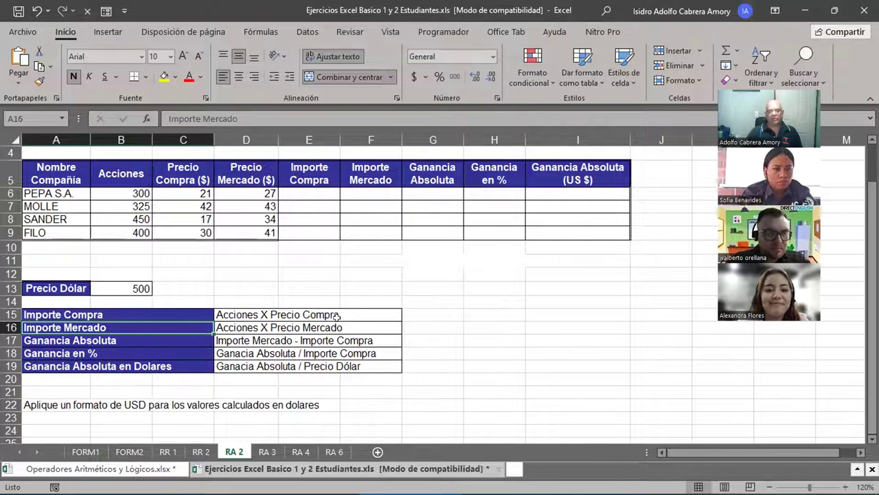
{"action": "left_click_drag", "start_coordinate": [326, 314], "coordinate": [318, 366]}
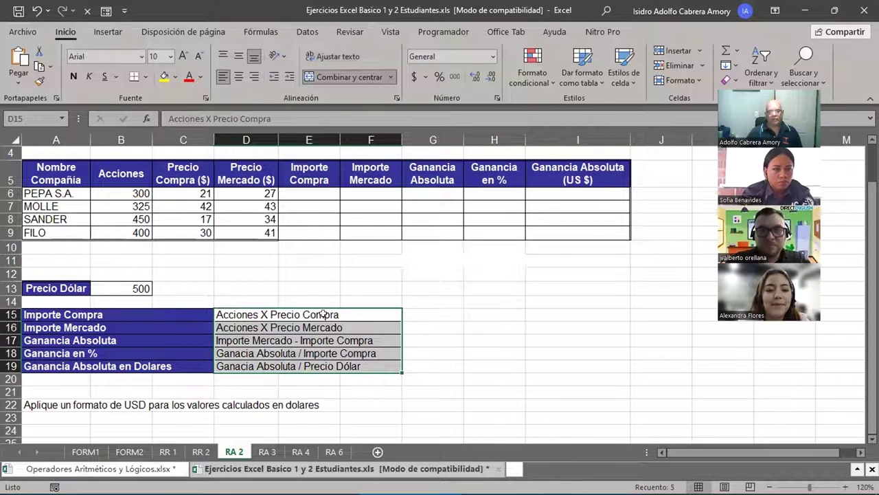
- Highlight the empty columns E5:I9 to complete and the row 22 instruction about applying USD format
{"action": "left_click_drag", "start_coordinate": [303, 171], "coordinate": [591, 233]}
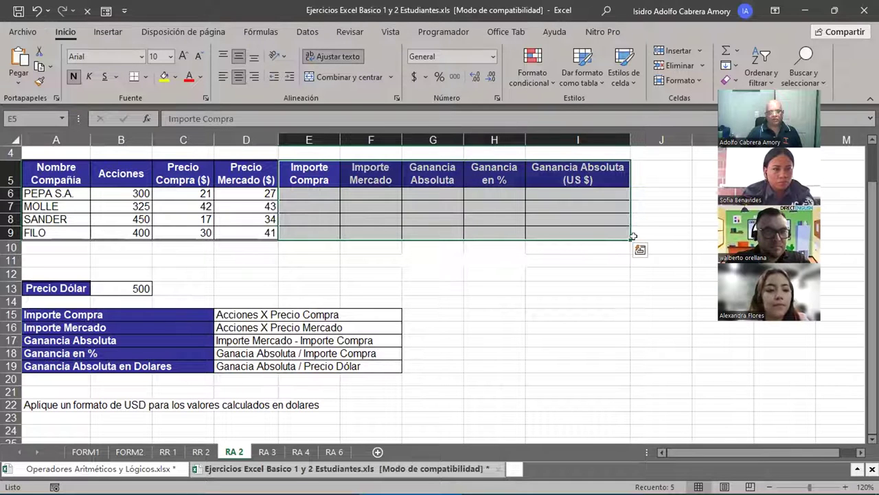
{"action": "left_click", "coordinate": [71, 405]}
{"action": "left_click_drag", "start_coordinate": [71, 405], "coordinate": [292, 402]}
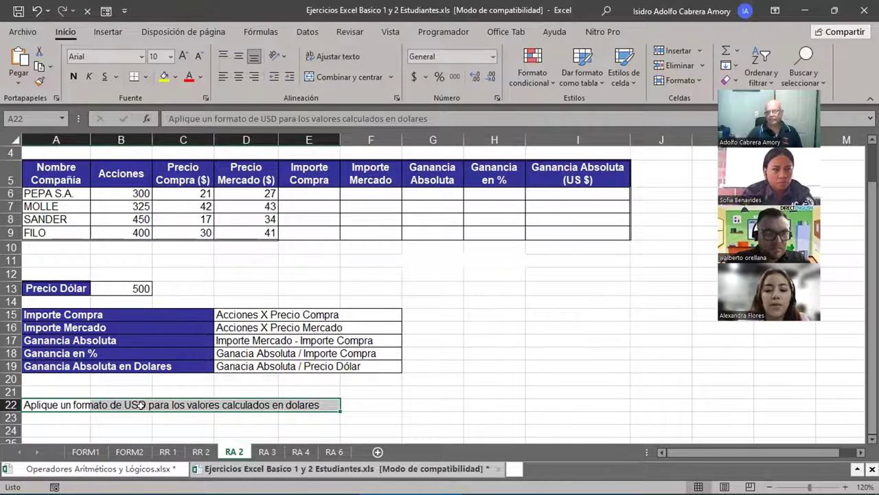
{"action": "mouse_move", "coordinate": [560, 491]}
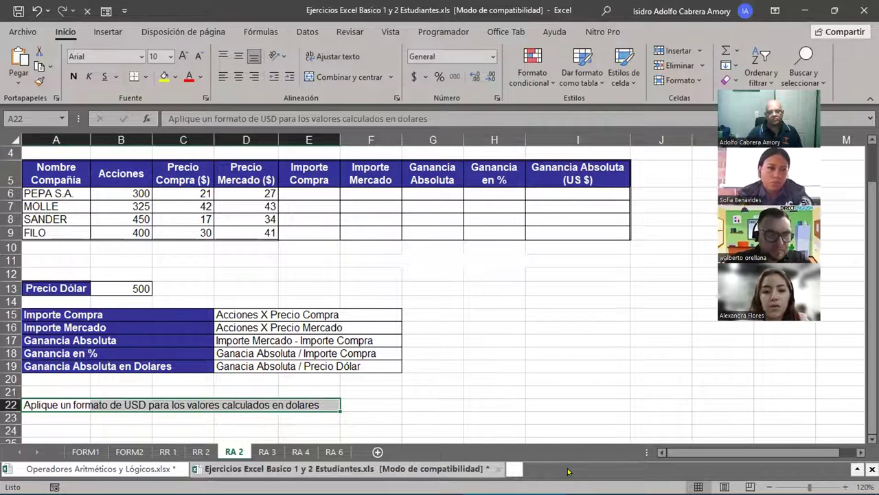
{"action": "key", "text": "alt+s"}
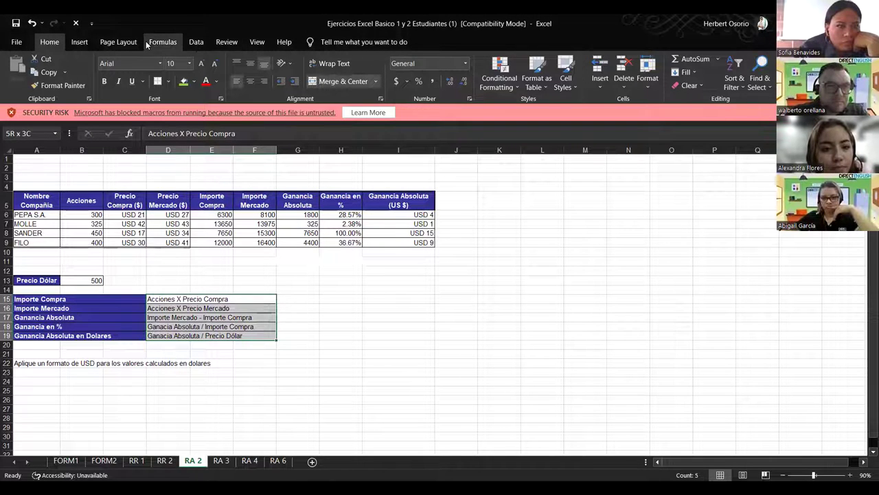
- Show the formulas in the solved RA 2 sheet and examine them across the Importe and Ganancia columns
{"action": "left_click", "coordinate": [162, 42]}
{"action": "left_click", "coordinate": [543, 59]}
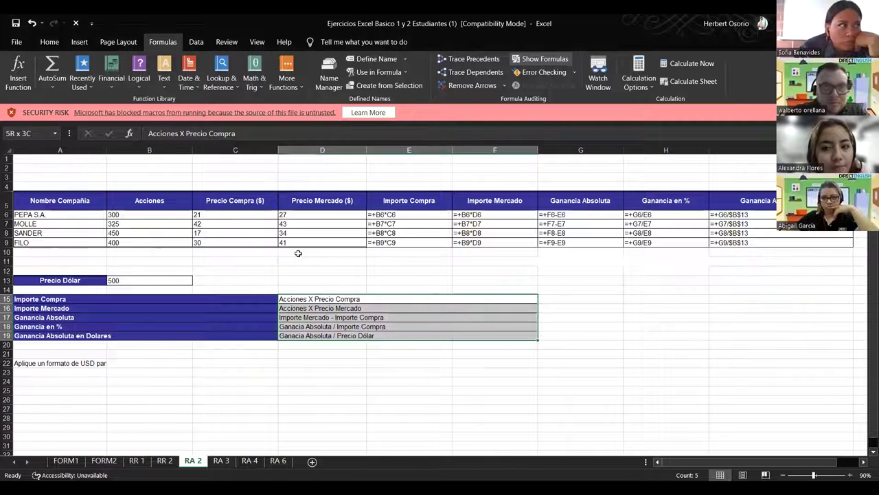
{"action": "scroll", "coordinate": [298, 253], "scroll_direction": "right", "scroll_amount": 3}
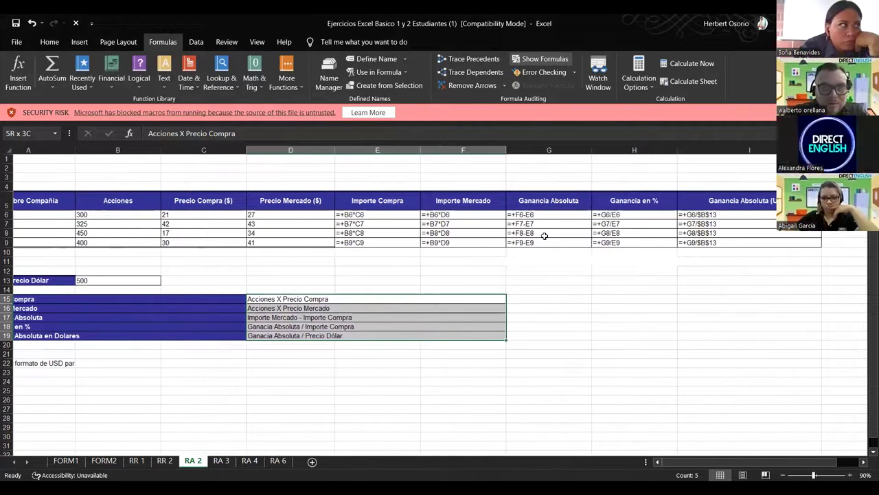
{"action": "scroll", "coordinate": [544, 235], "scroll_direction": "left", "scroll_amount": 3}
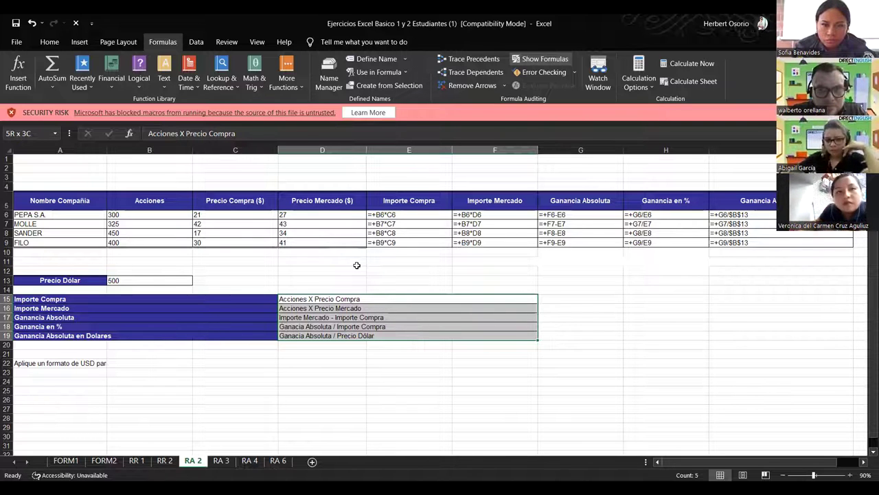
{"action": "scroll", "coordinate": [356, 265], "scroll_direction": "right", "scroll_amount": 1}
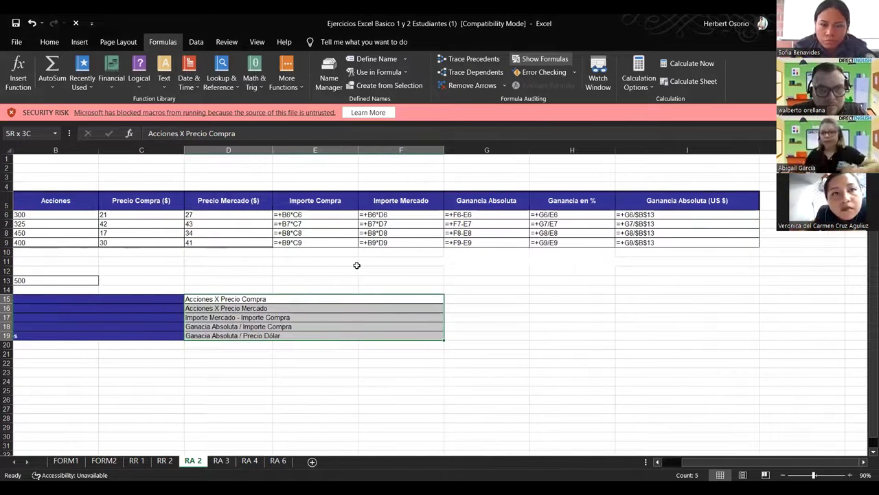
{"action": "scroll", "coordinate": [356, 265], "scroll_direction": "right", "scroll_amount": 1}
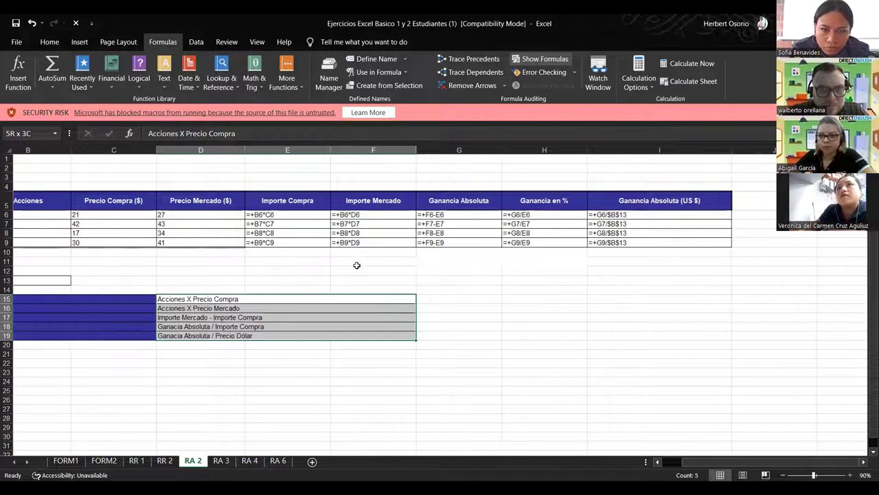
{"action": "scroll", "coordinate": [357, 265], "scroll_direction": "left", "scroll_amount": 1}
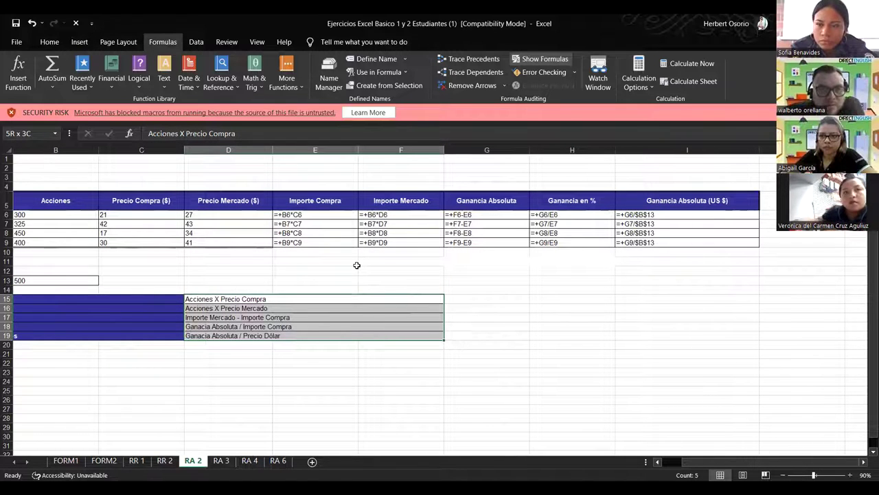
{"action": "scroll", "coordinate": [356, 266], "scroll_direction": "right", "scroll_amount": 1}
{"action": "scroll", "coordinate": [755, 229], "scroll_direction": "left", "scroll_amount": 3}
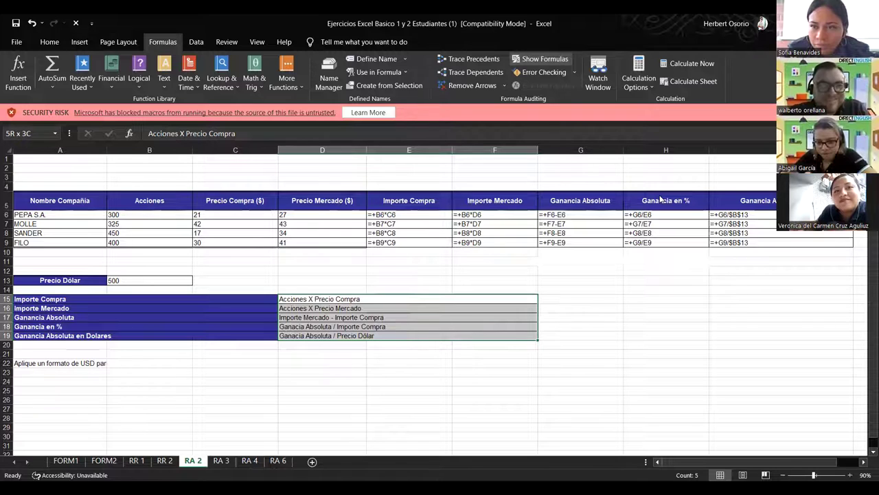
- Remove the extra plus sign from the I6 formula, making it =G6/$B$13, and fill it down through I9
{"action": "key", "text": "alt"}
{"action": "key", "text": "a"}
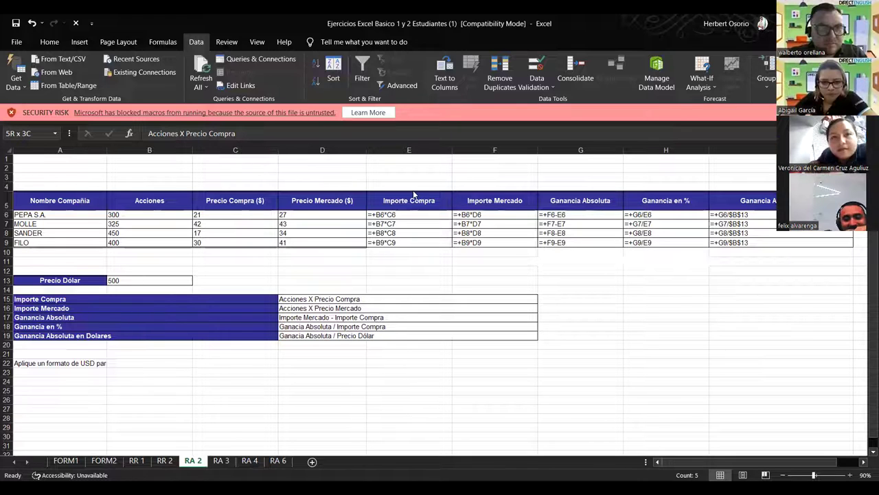
{"action": "double_click", "coordinate": [714, 215]}
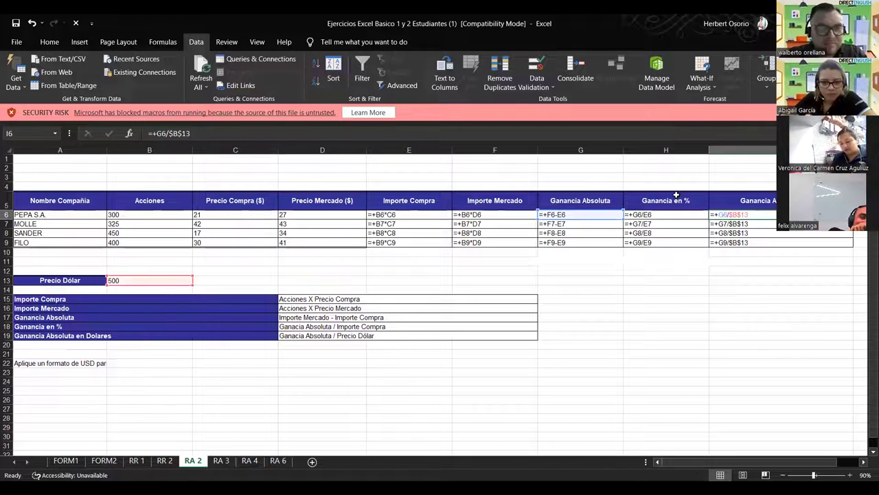
{"action": "left_click", "coordinate": [159, 133]}
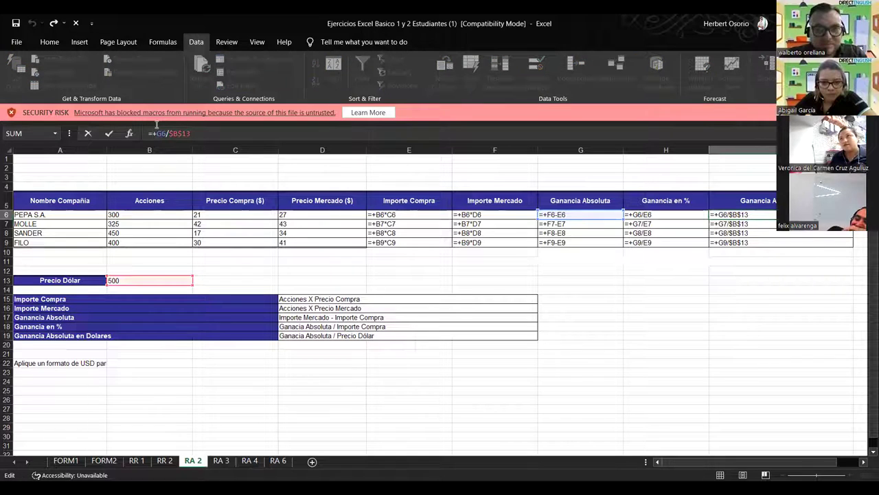
{"action": "key", "text": "BackSpace"}
{"action": "key", "text": "Return"}
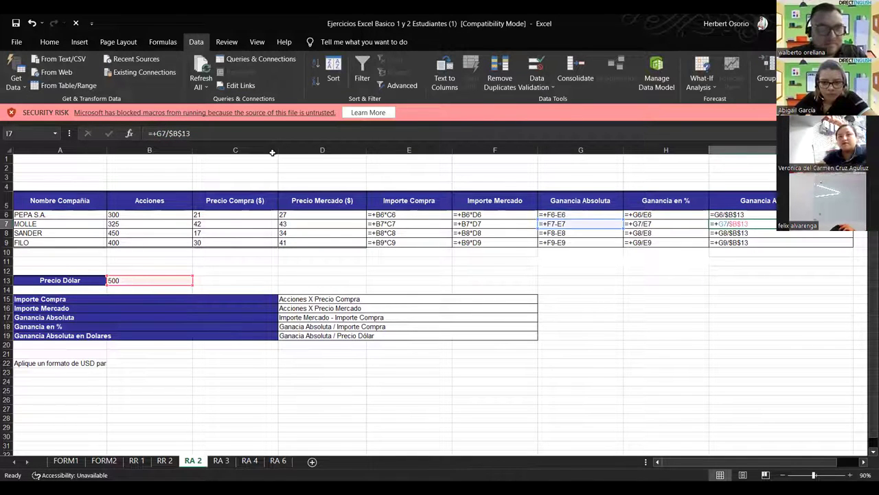
{"action": "key", "text": "Up"}
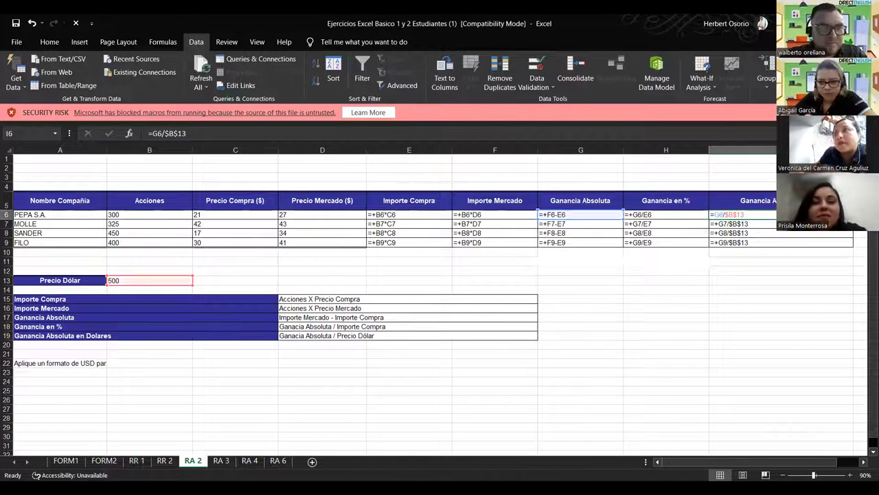
{"action": "left_click_drag", "start_coordinate": [853, 219], "coordinate": [748, 248]}
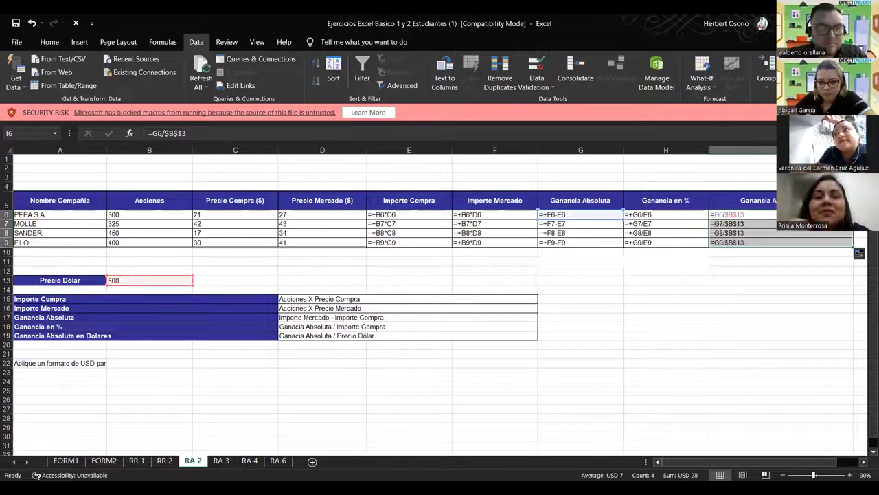
{"action": "left_click", "coordinate": [733, 263]}
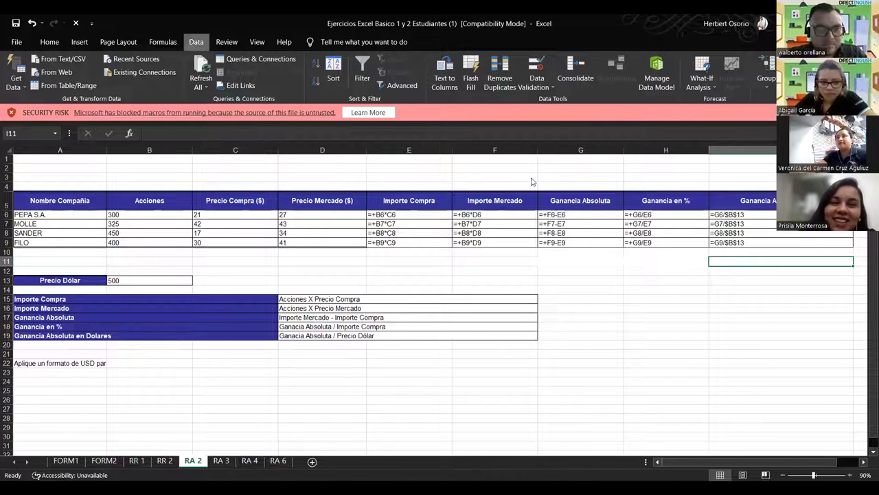
{"action": "left_click", "coordinate": [404, 42]}
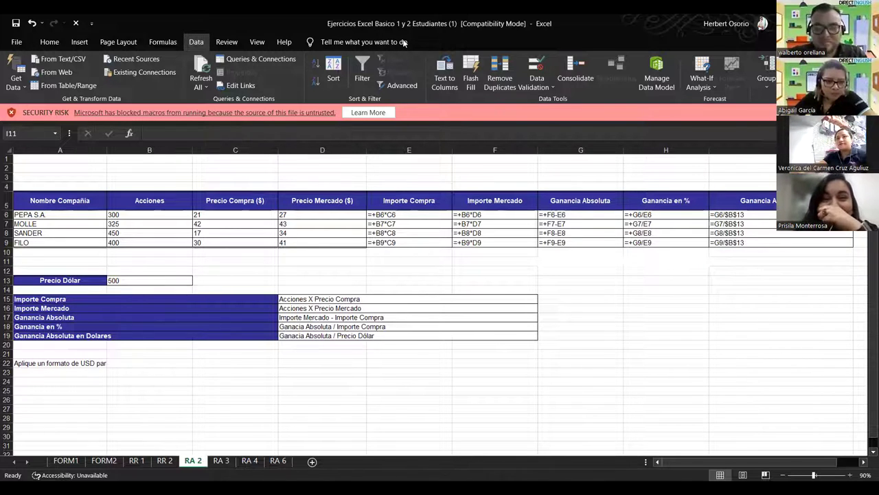